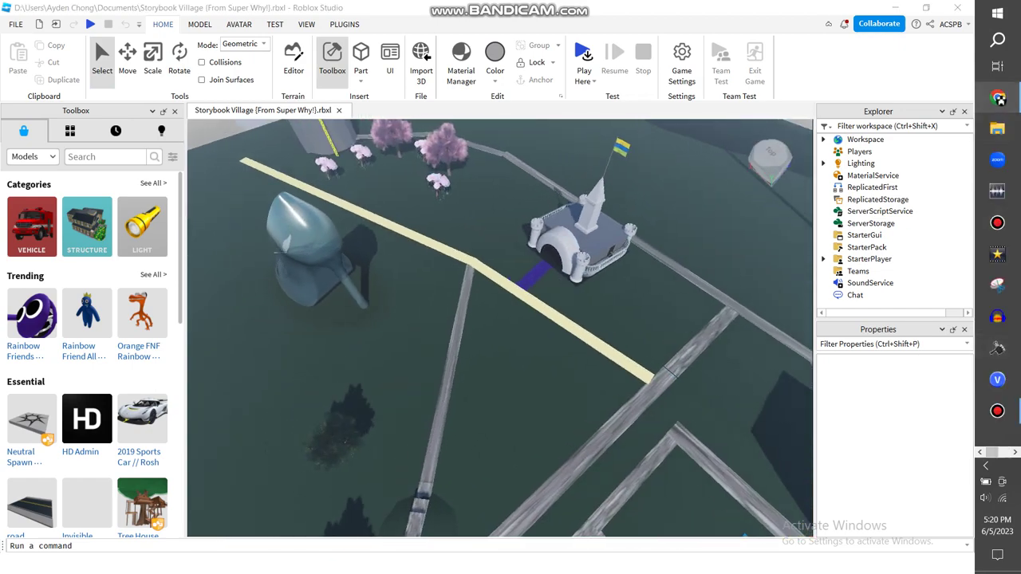
- Check the Super Why Storybook Village reference video in Chrome and return to Roblox Studio
left_click(999, 99)
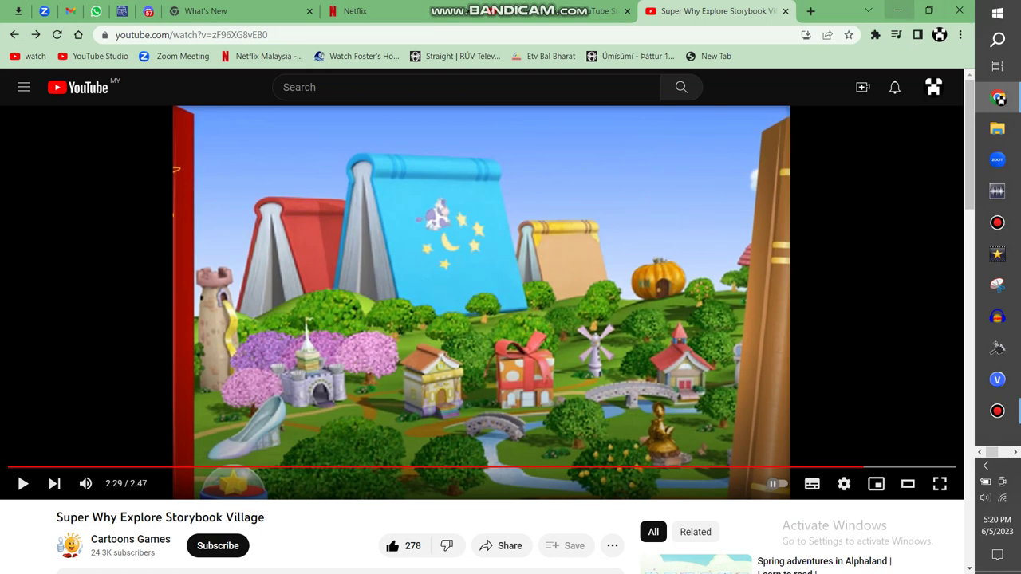
left_click(999, 99)
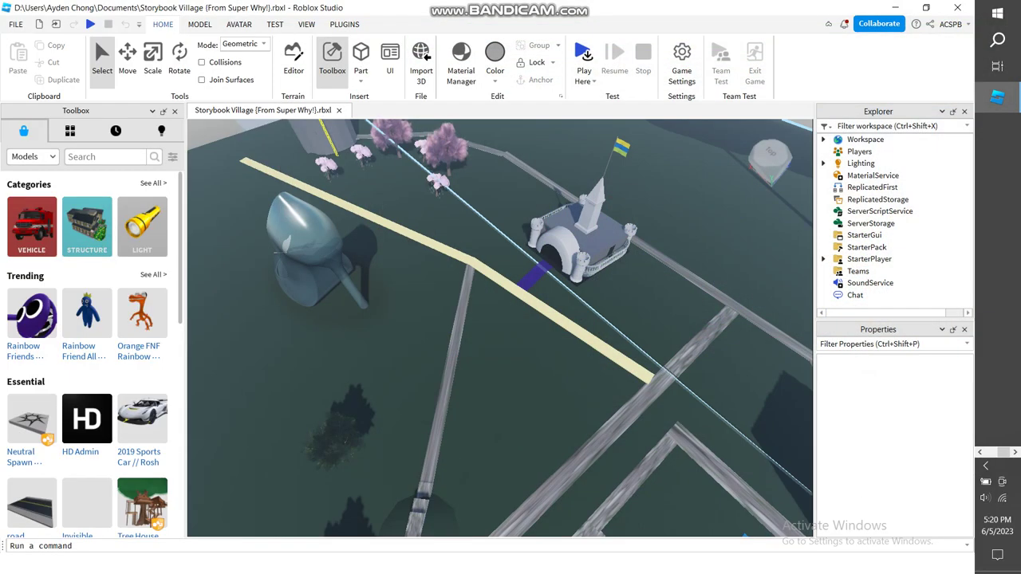
key("super+d")
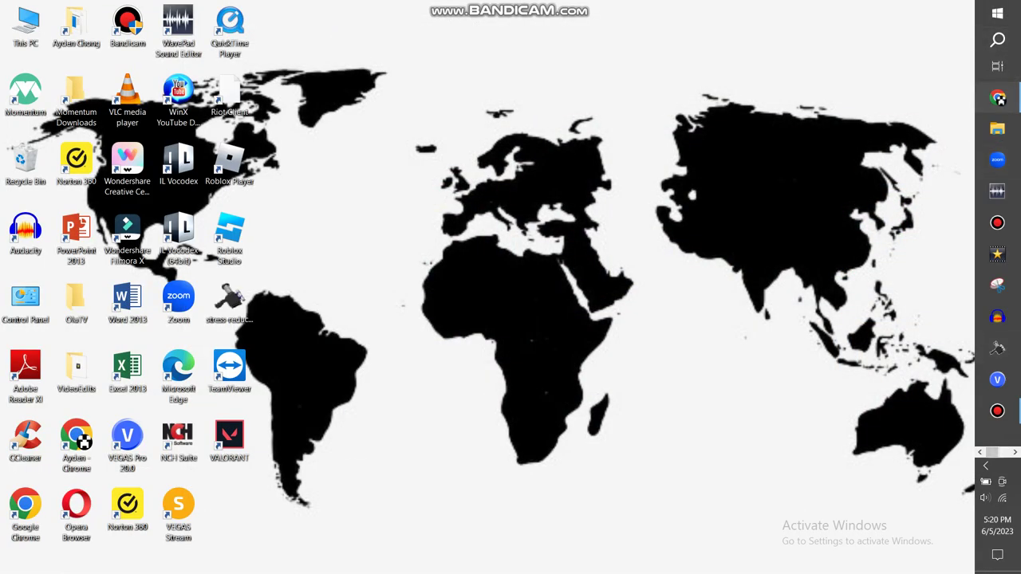
left_click(999, 98)
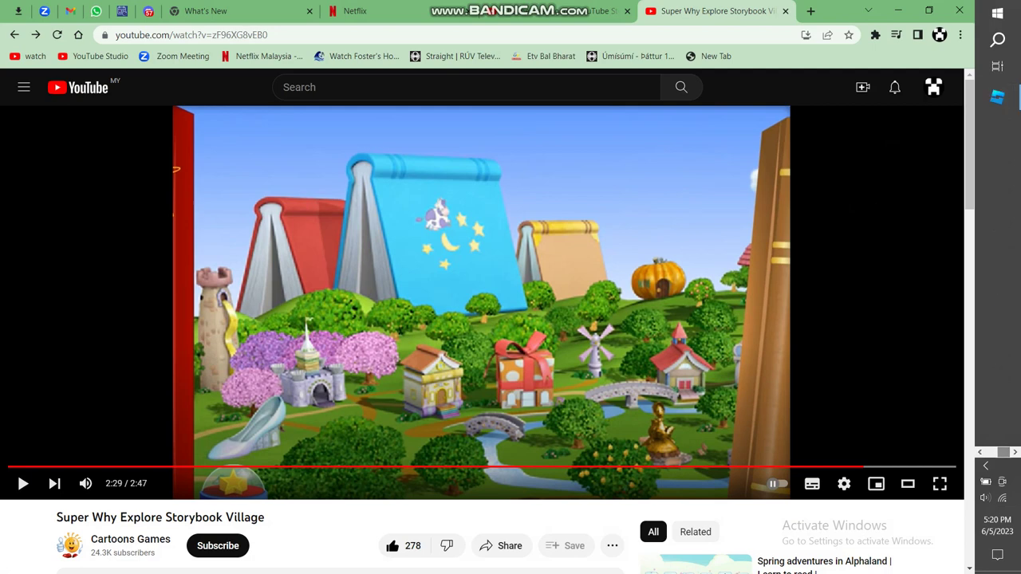
right_click(997, 96)
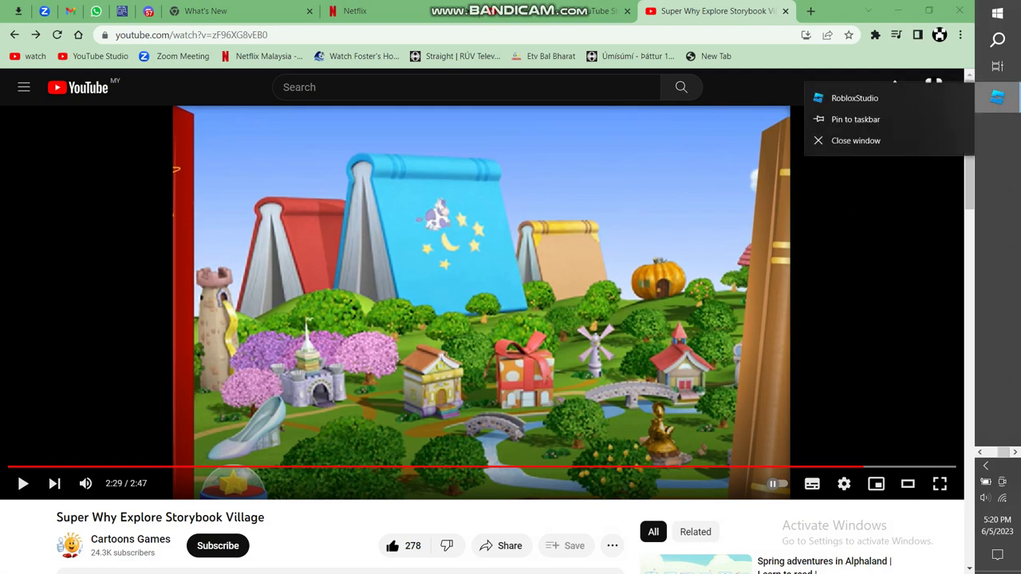
key("Escape")
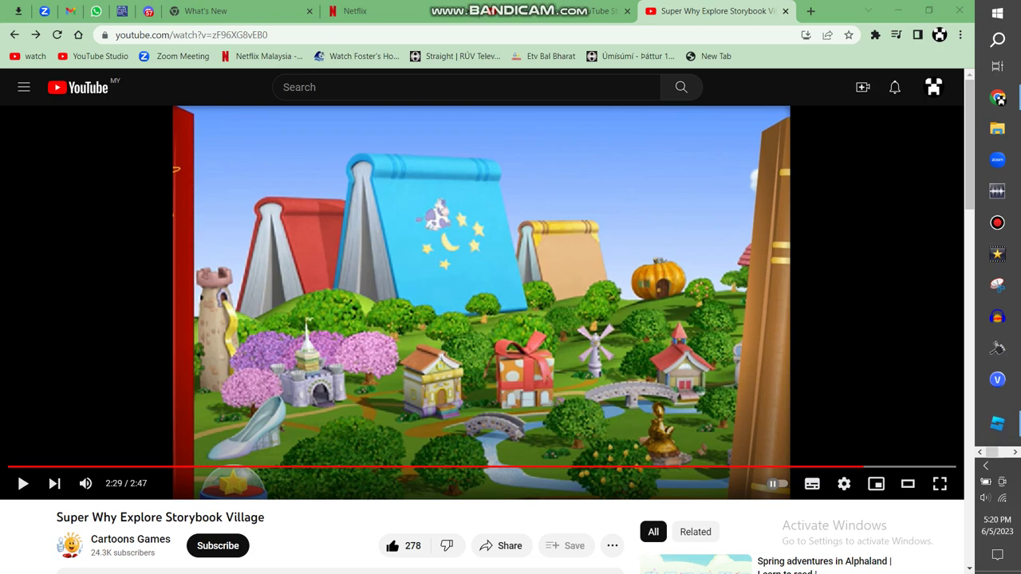
mouse_move(997, 411)
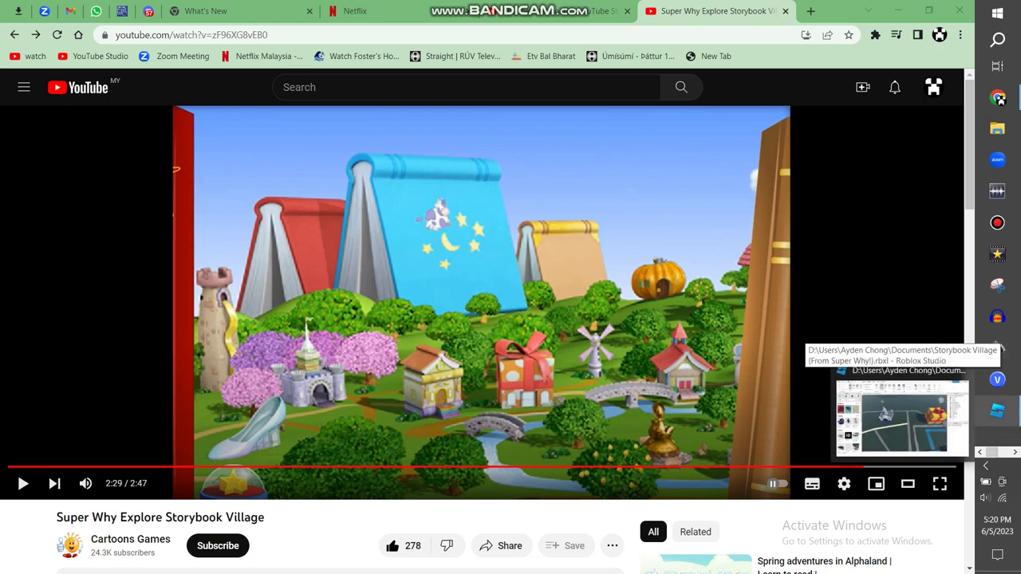
left_click(902, 417)
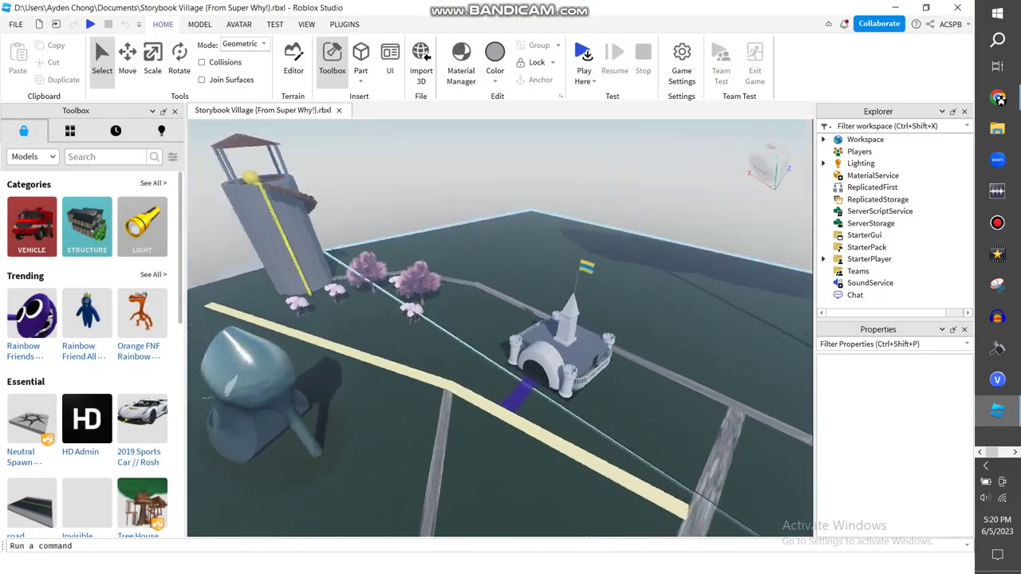
- Move the two Cherry Blossom trees away from the tower to the castle, with one on each side
key("w")
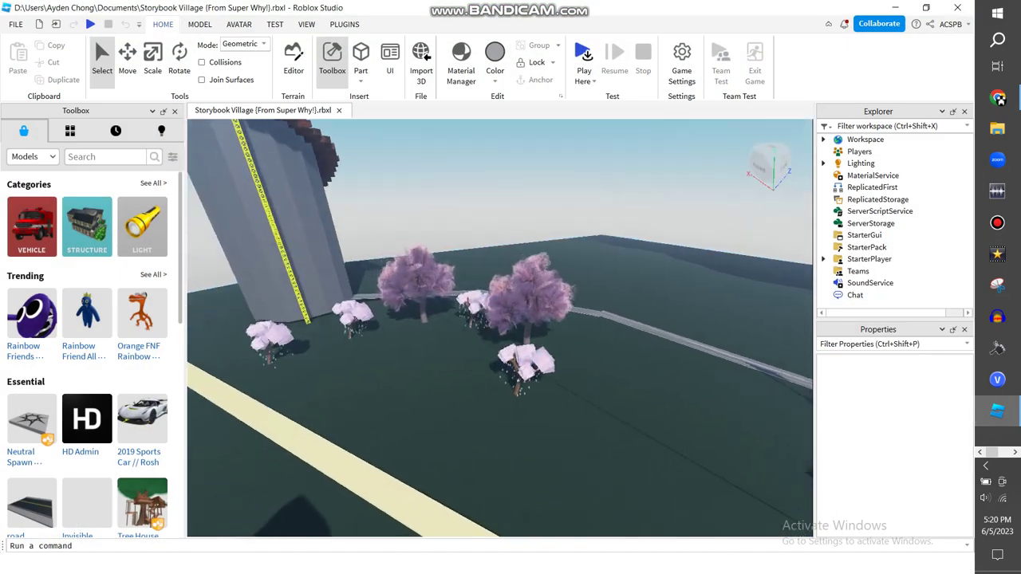
left_click(823, 139)
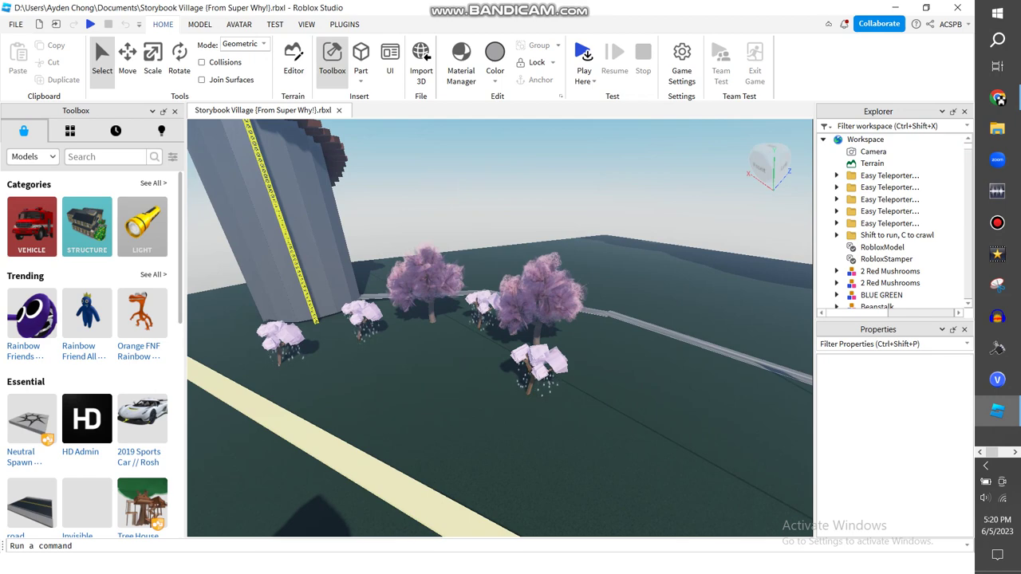
key("w")
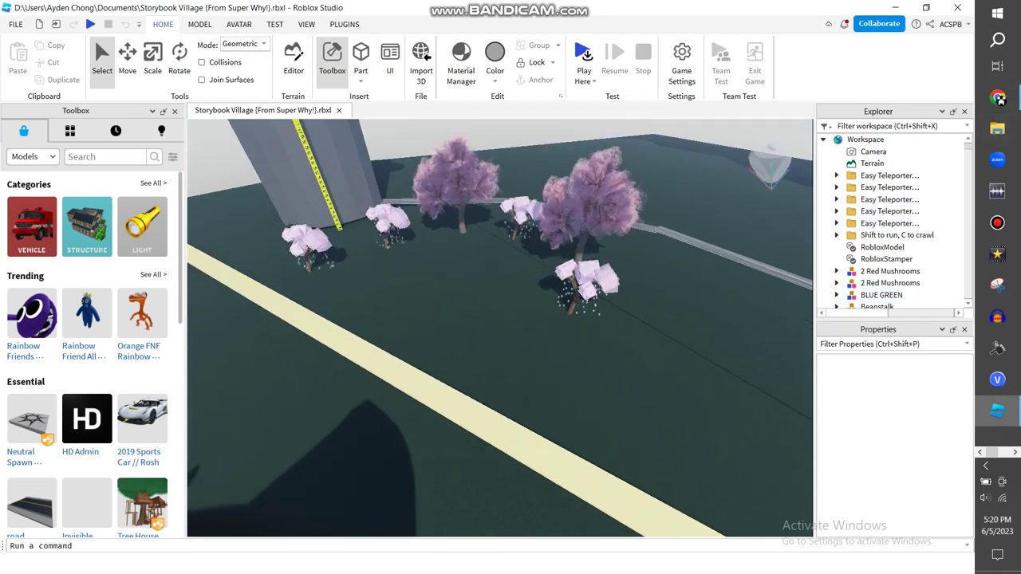
scroll(886, 152, "down", 10)
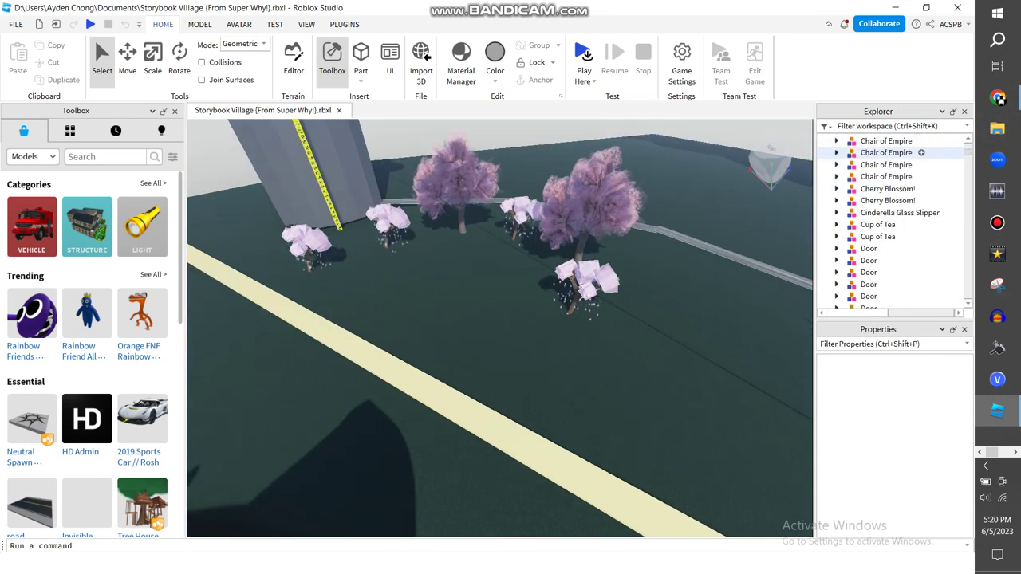
left_click(885, 188)
left_click(926, 200, "ctrl")
key("s")
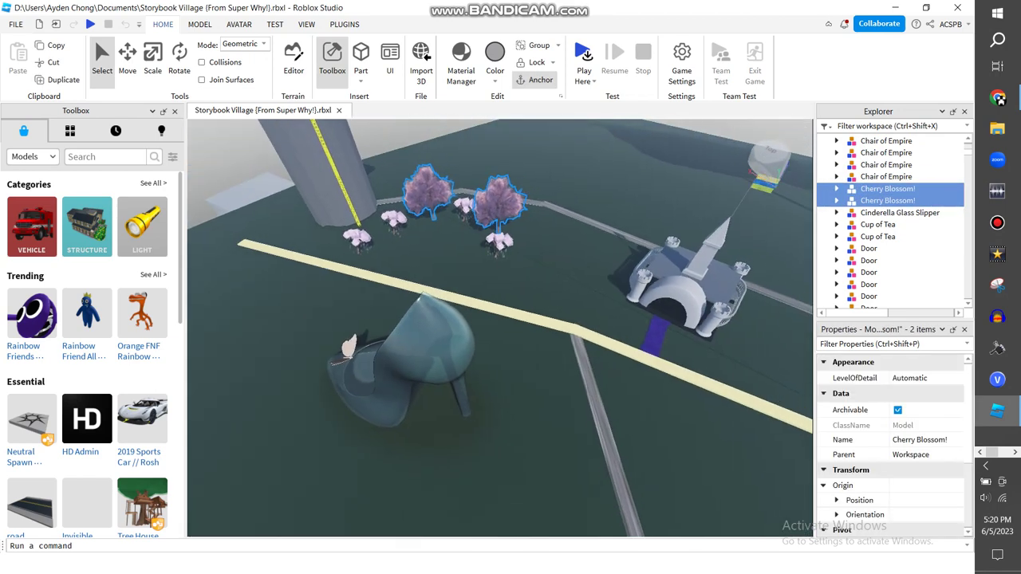
left_click_drag(631, 263, 511, 215)
key("s")
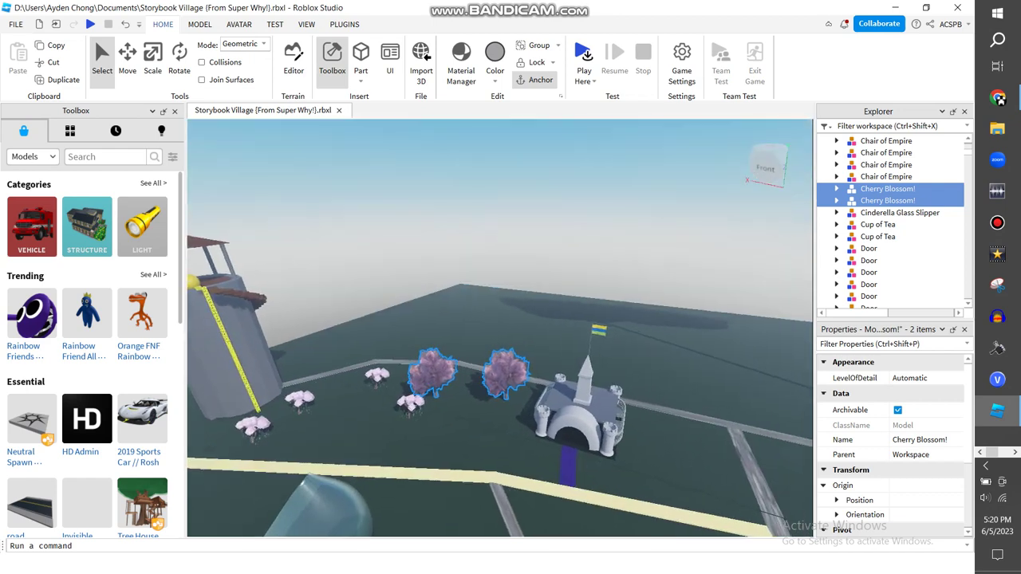
left_click(650, 403)
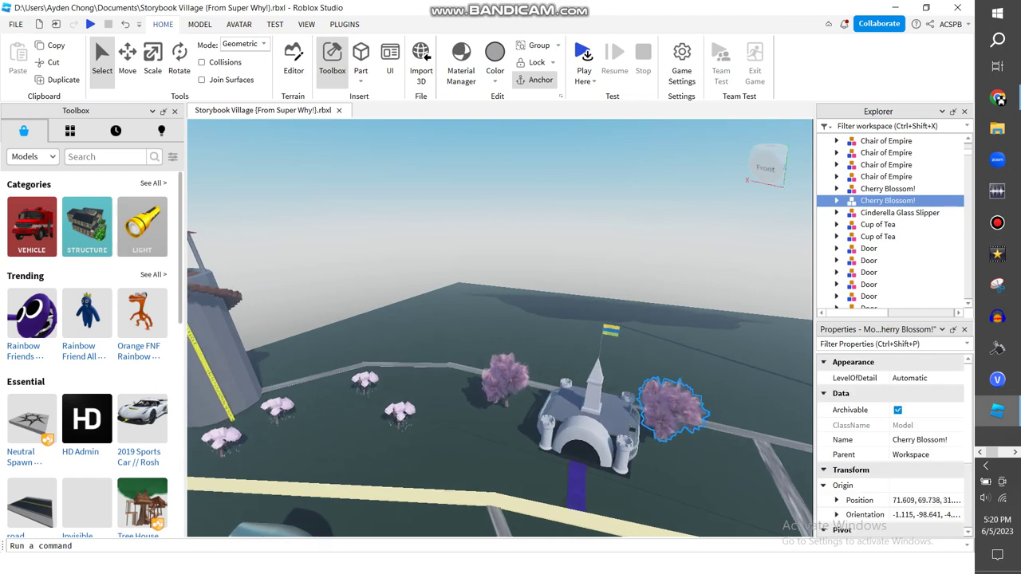
- Move the four small Pink Trees next to the castle, placing two on each side of it
key("w")
left_click(380, 287)
left_click_drag(381, 287, 437, 323)
left_click(314, 260)
left_click_drag(443, 275, 244, 309)
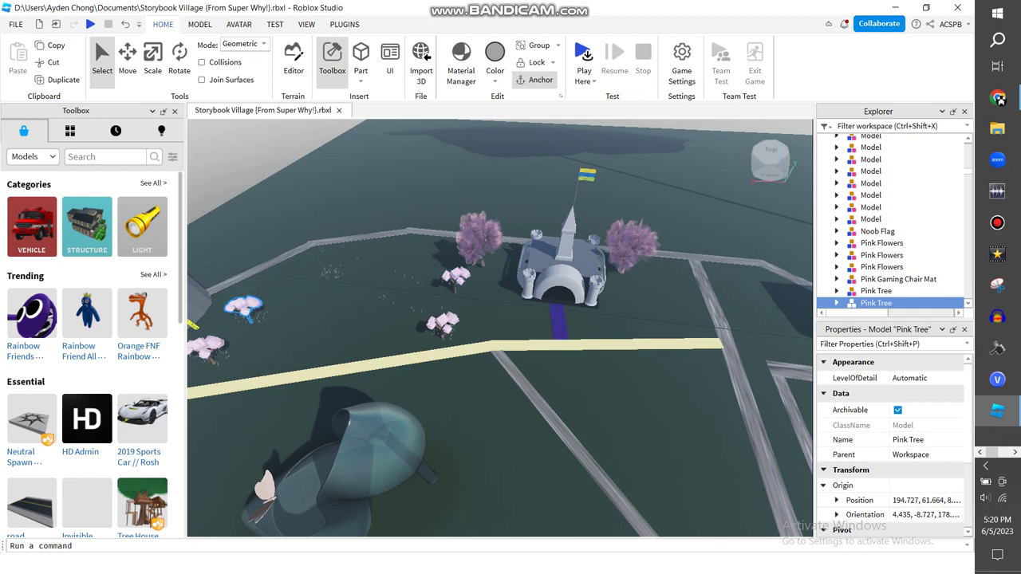
left_click_drag(650, 273, 634, 280)
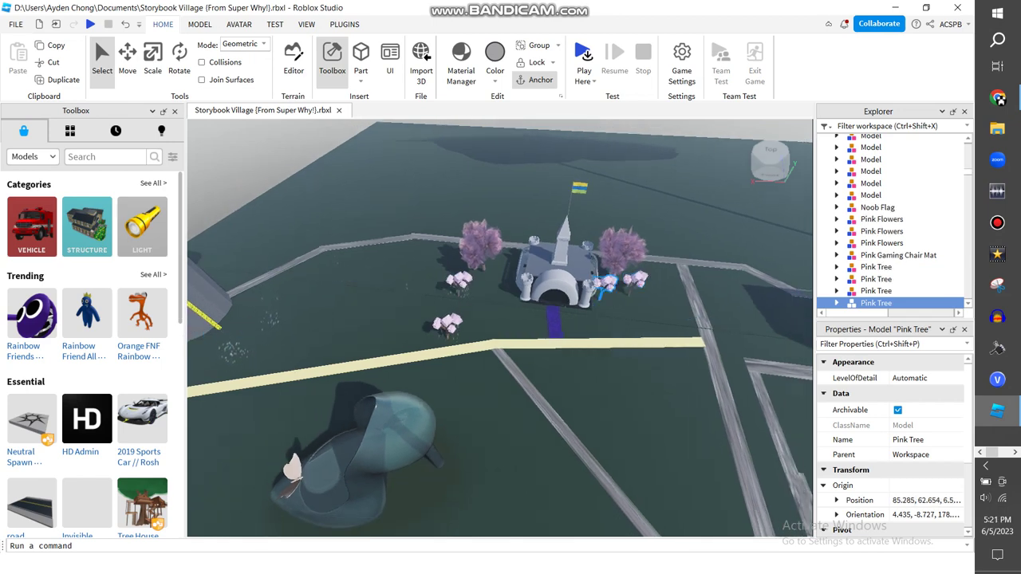
scroll(500, 328, "down", 3)
key("w")
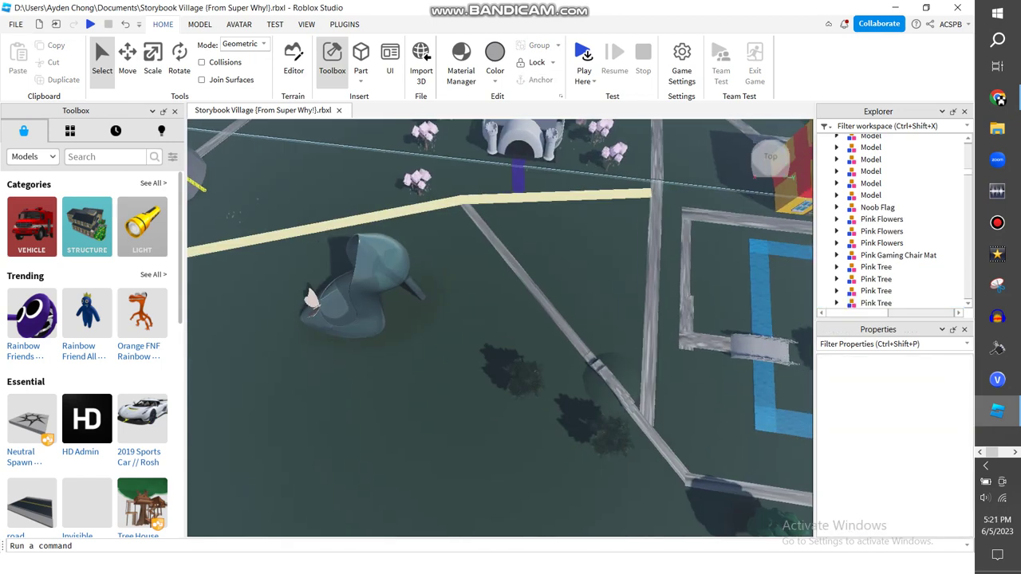
- Skim the reference video in Chrome to the Storybrook Village Library scene at 1:34 and return to Roblox Studio
left_click(998, 100)
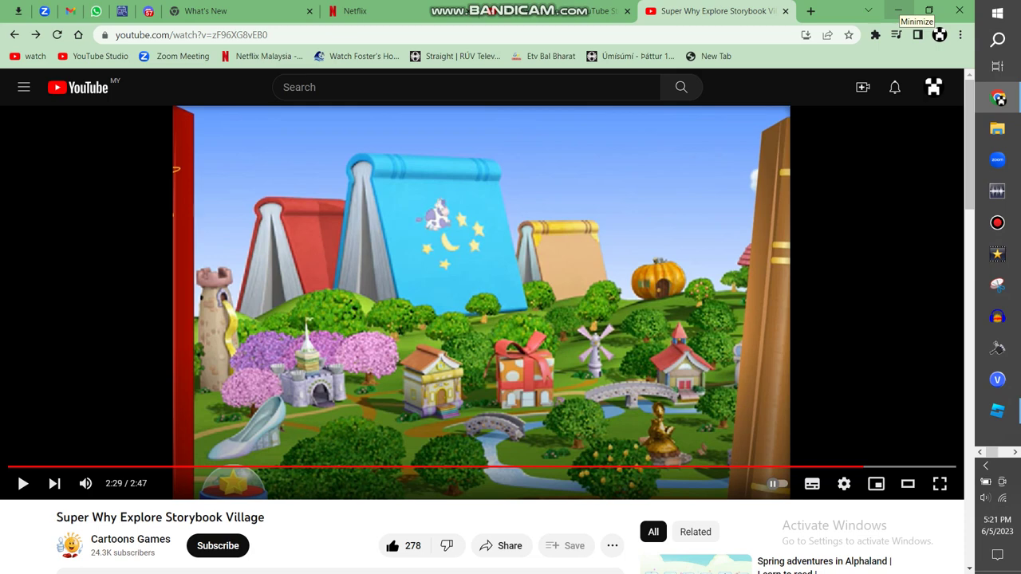
left_click_drag(263, 467, 391, 467)
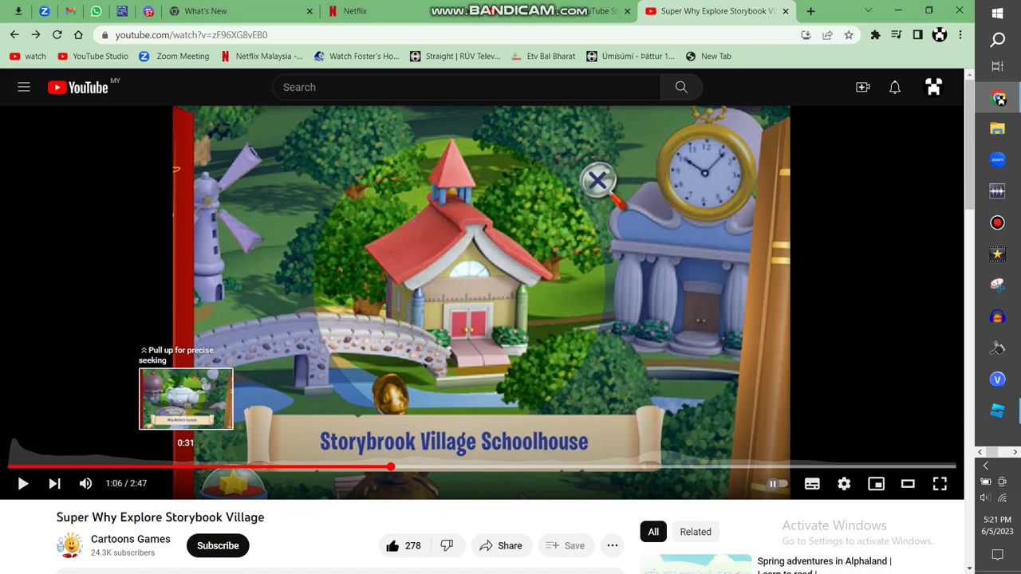
left_click_drag(129, 466, 547, 467)
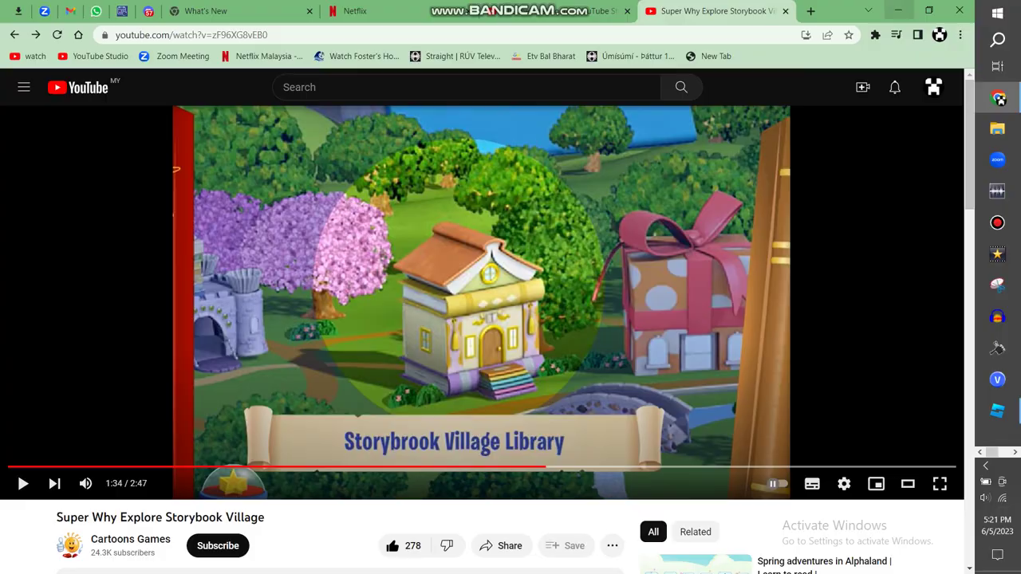
left_click(999, 99)
left_click(997, 411)
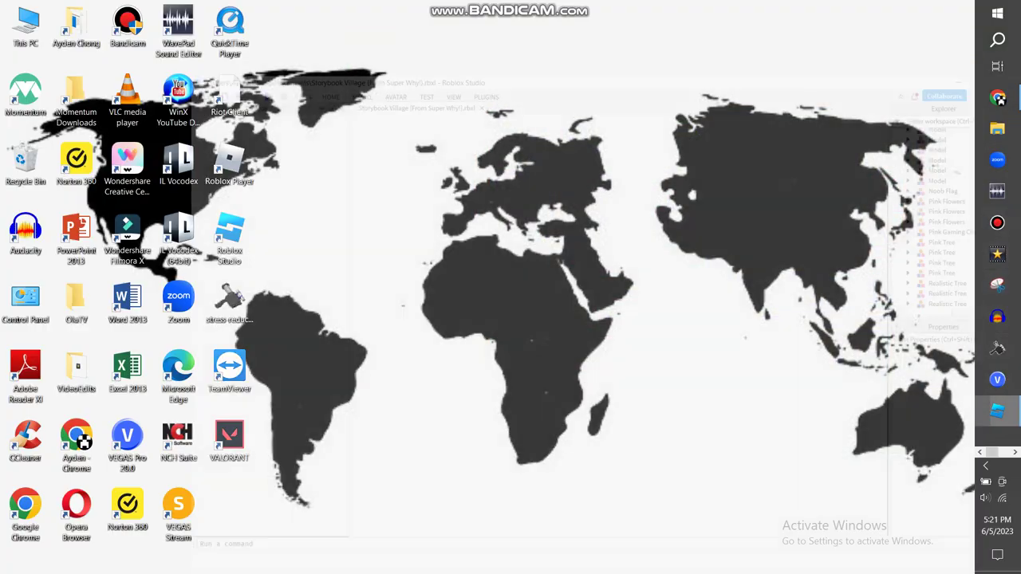
- Search the Toolbox models for "library" and bring the ground beside the gift box into view
type("library")
key("Return")
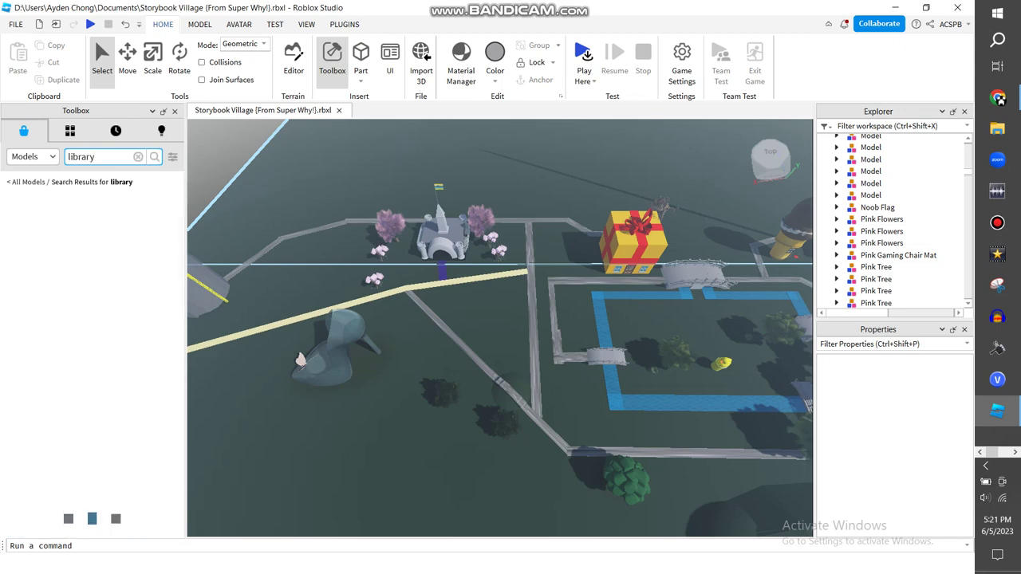
scroll(559, 271, "up", 5)
scroll(558, 272, "up", 5)
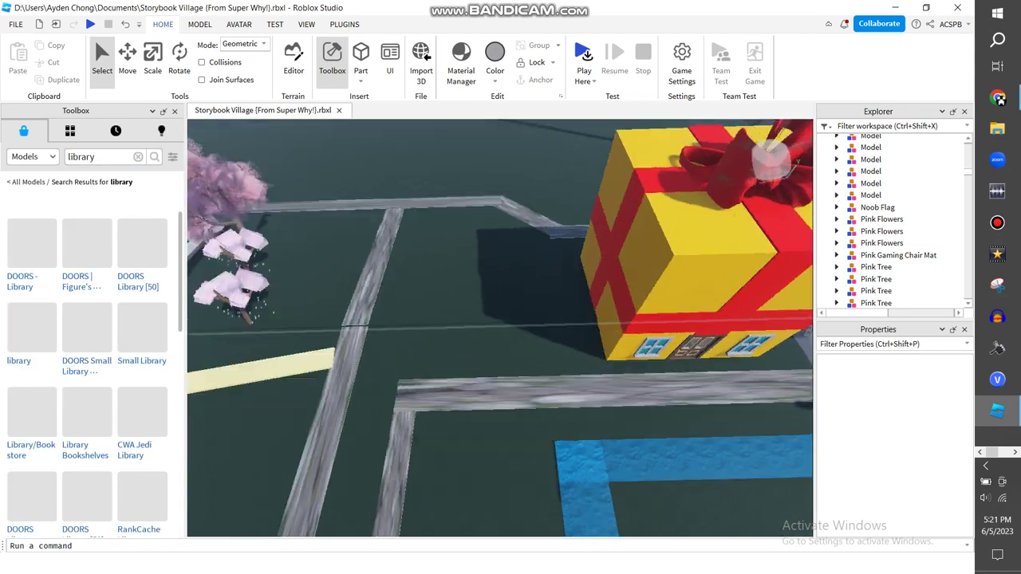
- Examine the library building in the reference video in Chrome again and return to Roblox Studio
left_click(997, 411)
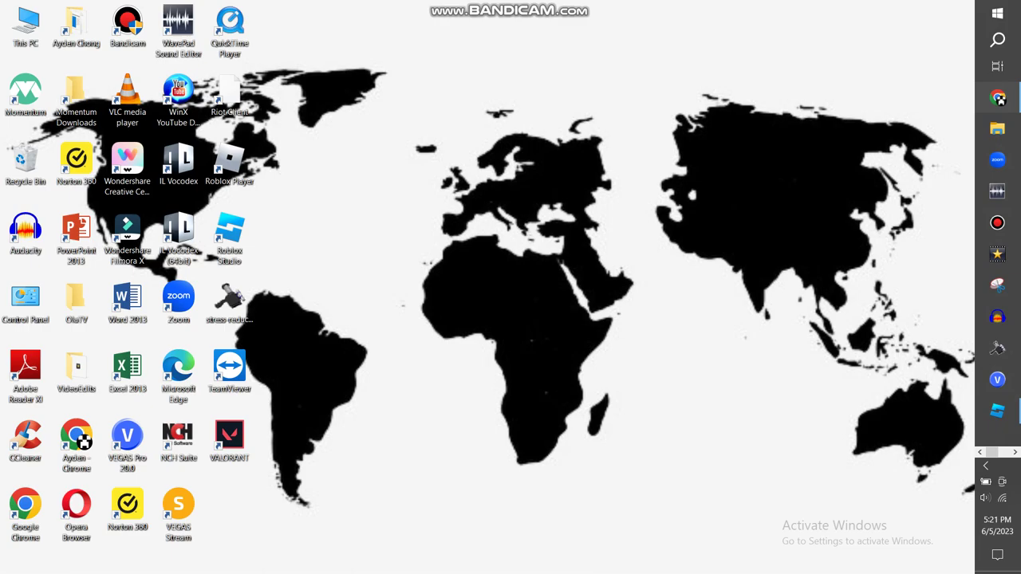
left_click(997, 97)
mouse_move(997, 410)
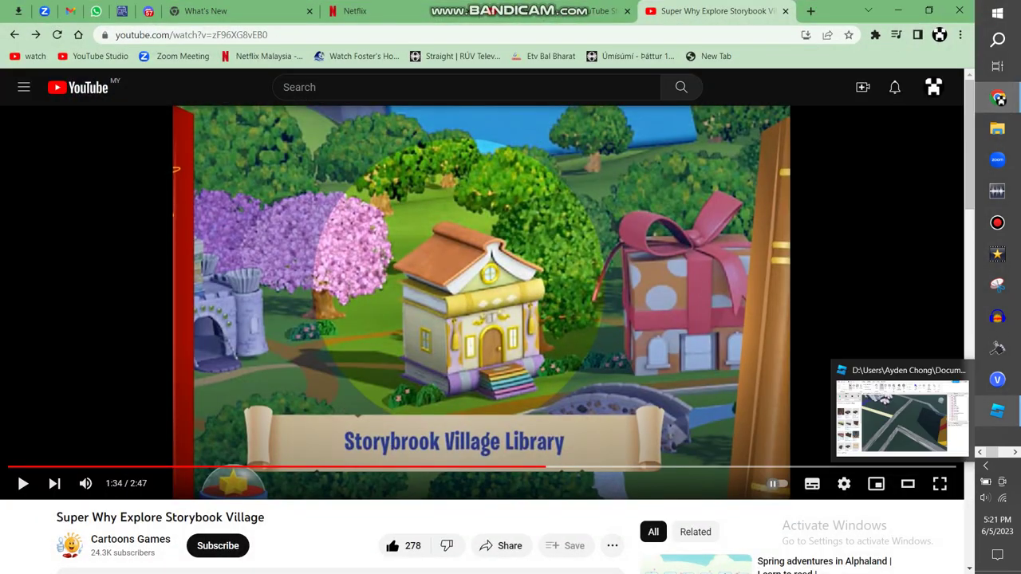
left_click(997, 411)
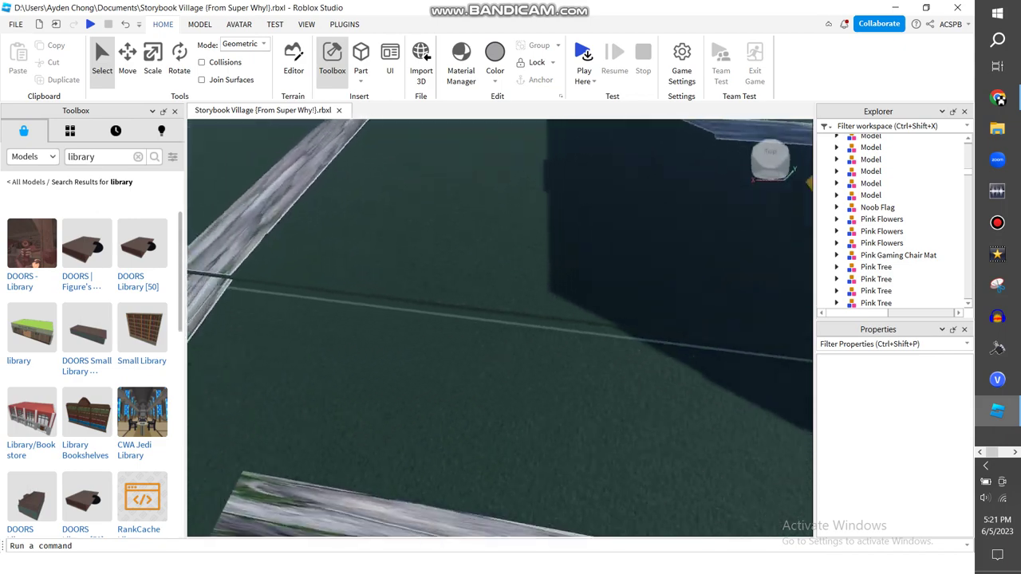
- Search the Toolbox meshes for "book" and insert the Wizard101 - Generic Book mesh on the ground near the gift box
left_click(32, 156)
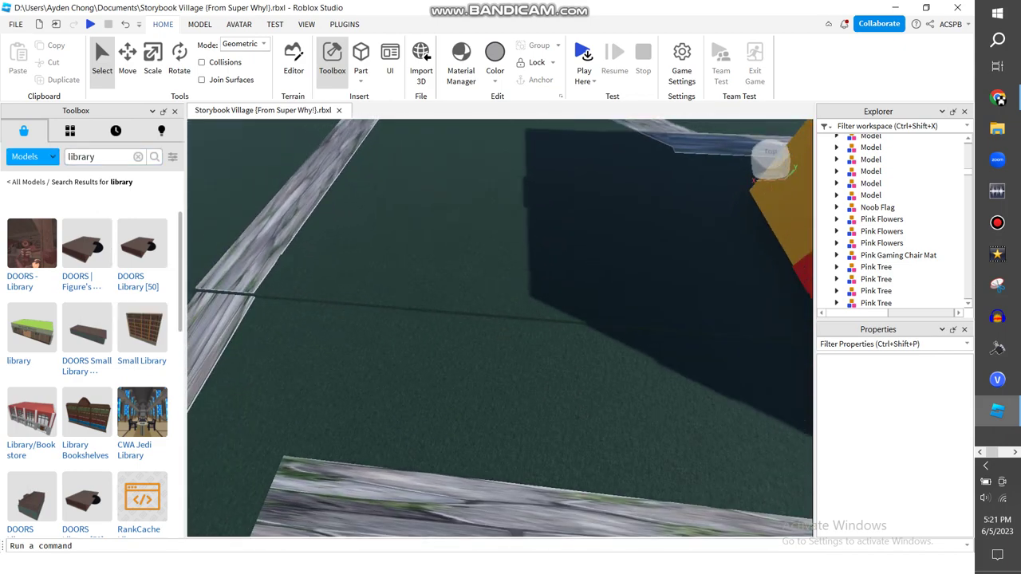
left_click(24, 238)
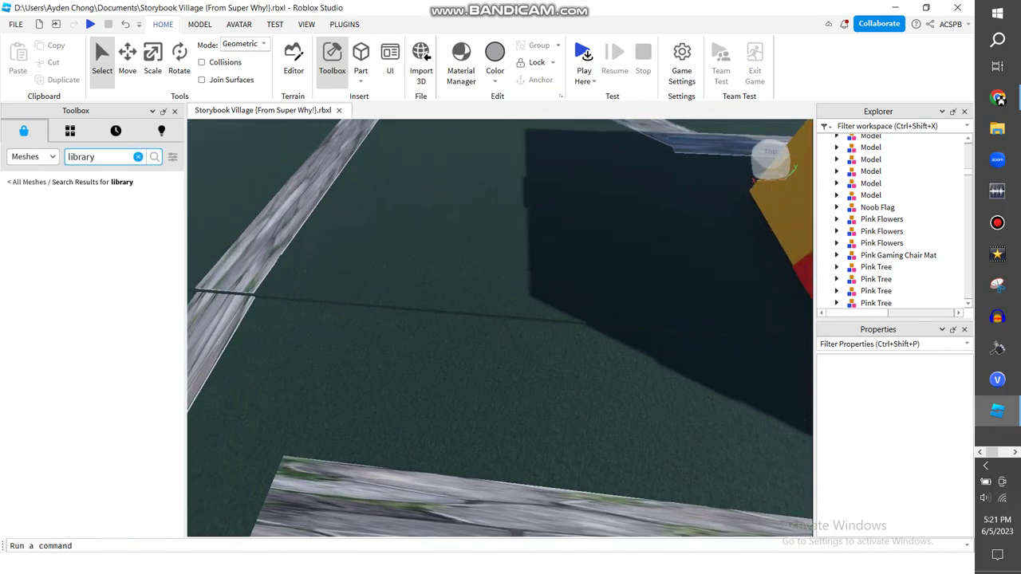
type("book")
key("Return")
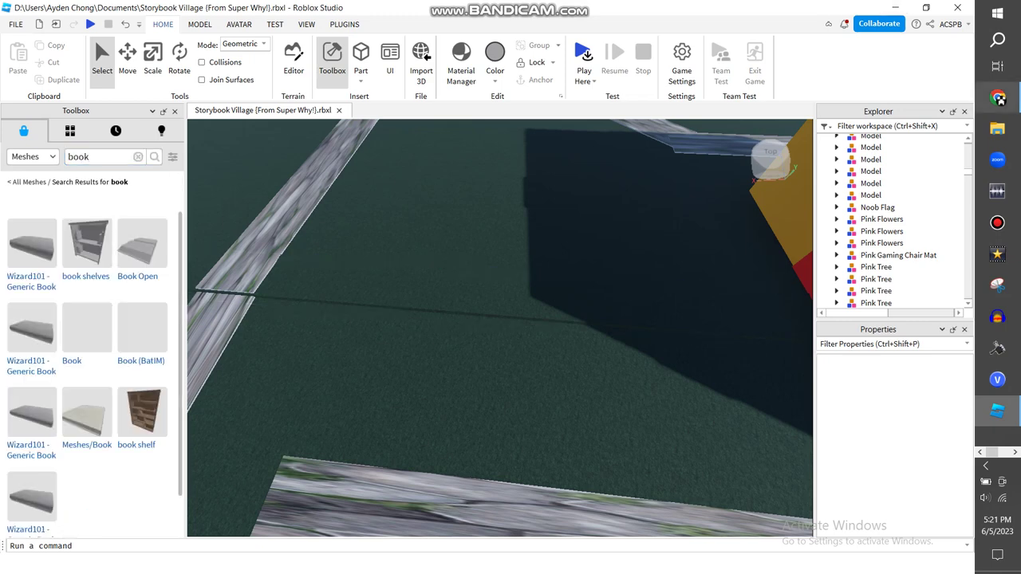
left_click(32, 251)
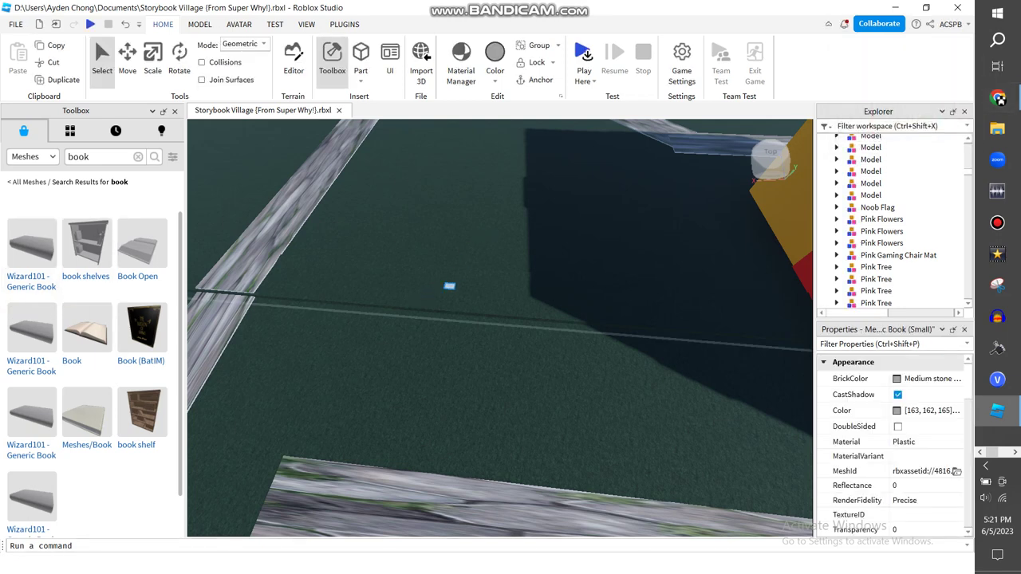
- Scale the inserted book mesh up in length and width into a large slab between the path and the gift box
scroll(449, 285, "up", 3)
key("ctrl+4")
key("ctrl+r")
key("ctrl+3")
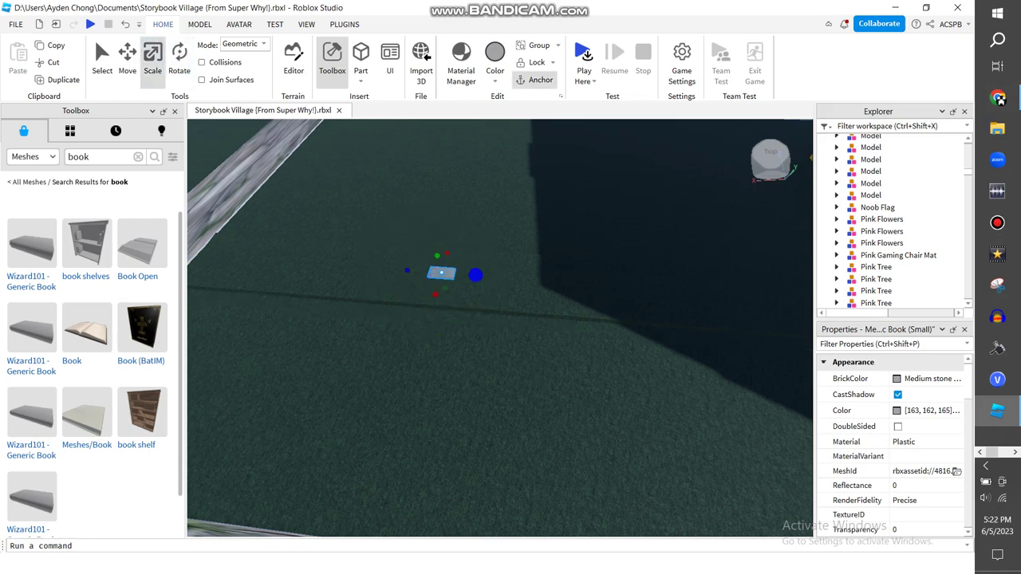
scroll(414, 267, "up", 5)
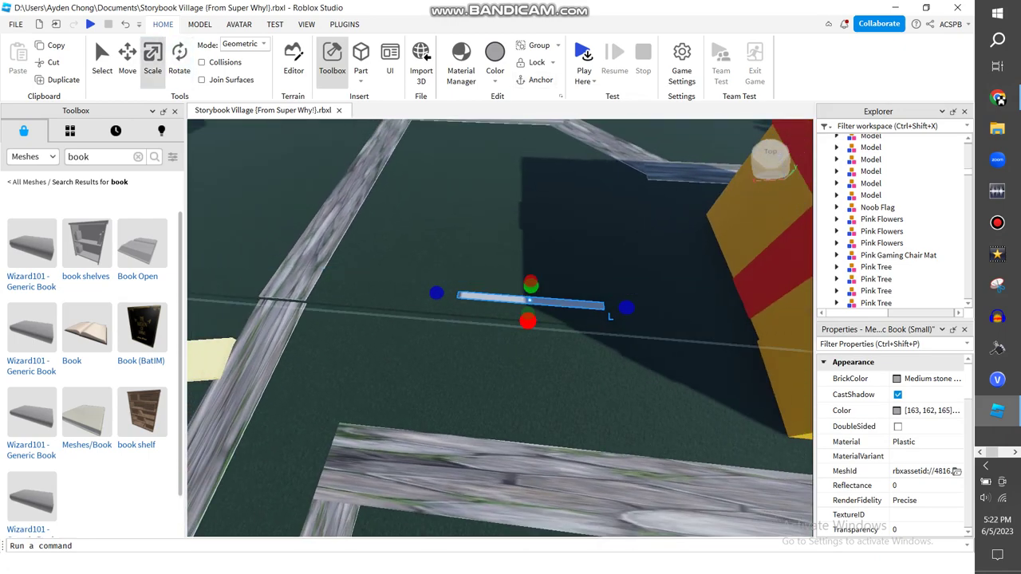
key("ctrl+t")
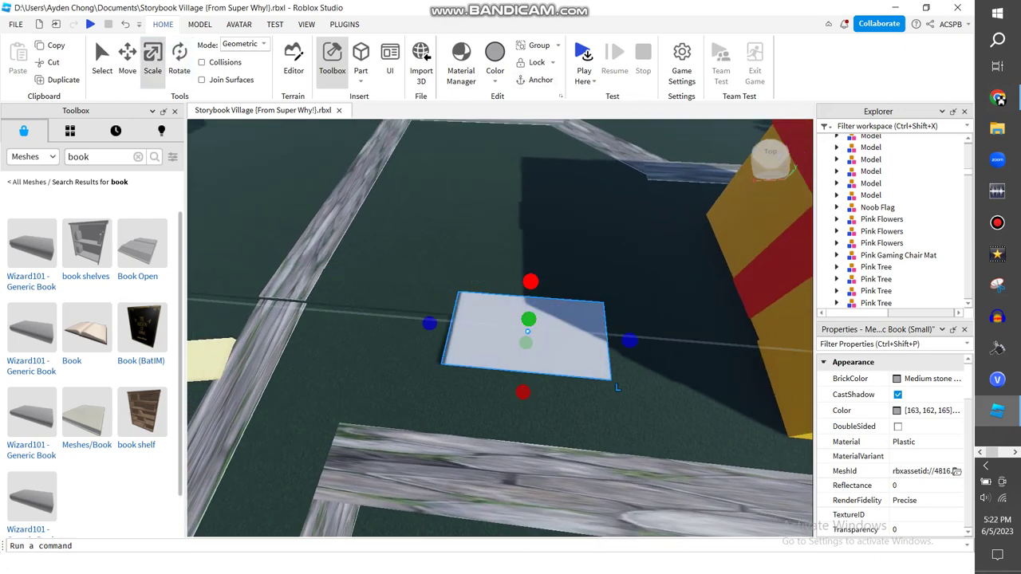
right_click_drag(500, 327, 423, 310)
key("ctrl+t")
key("ctrl+t")
right_click_drag(663, 414, 606, 399)
key("ctrl+t")
scroll(205, 213, "up", 5)
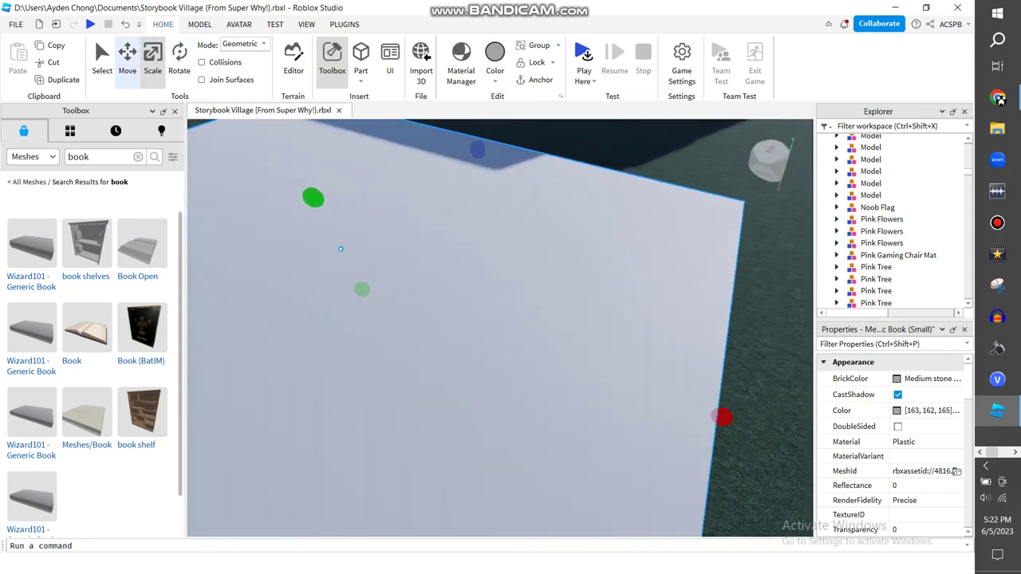
- Adjust the enlarged book mesh's size and placement on the grass between the path and the gift box
key("ctrl+2")
scroll(205, 213, "down", 10)
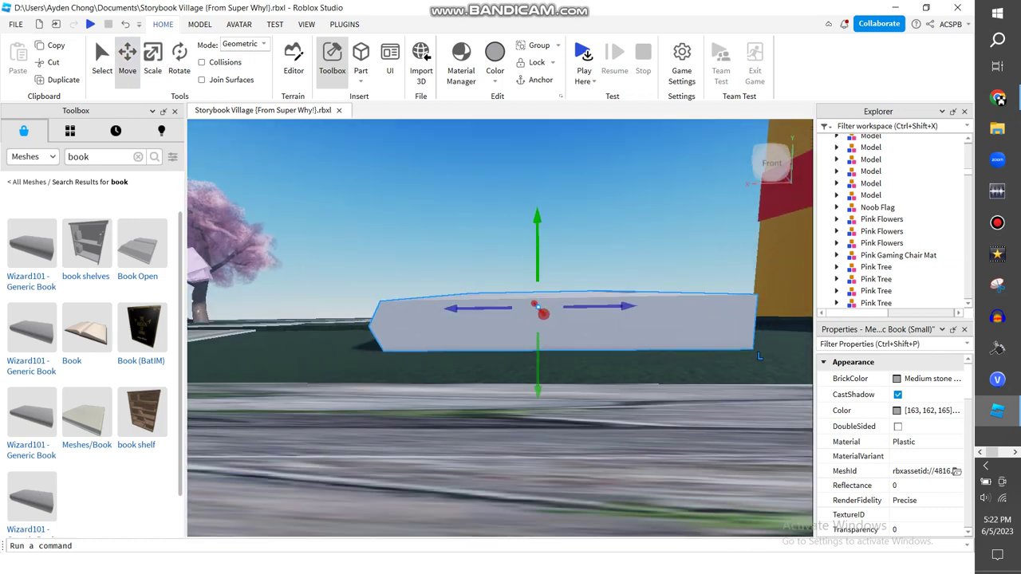
left_click(191, 311)
left_click(399, 319)
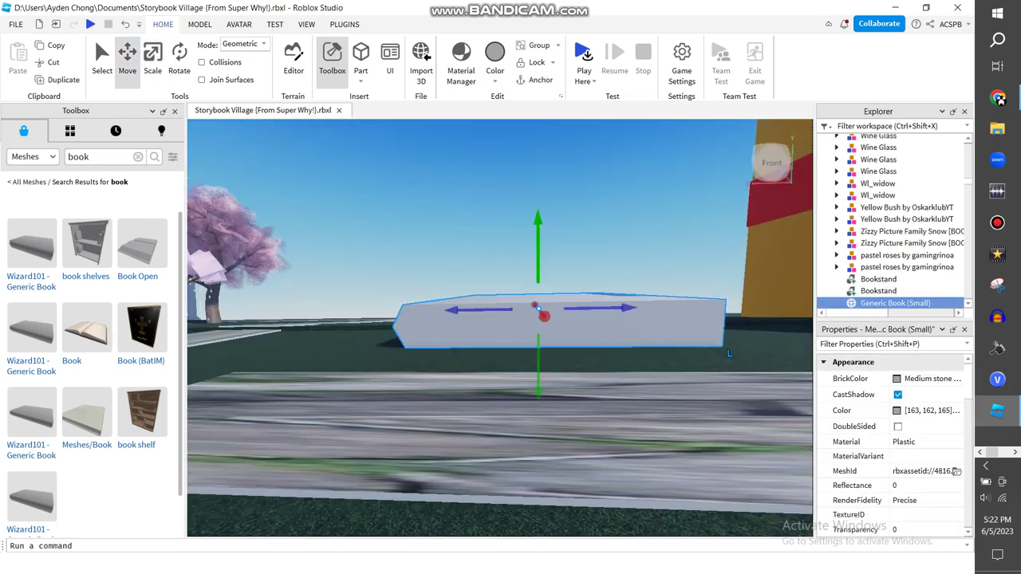
key("ctrl+3")
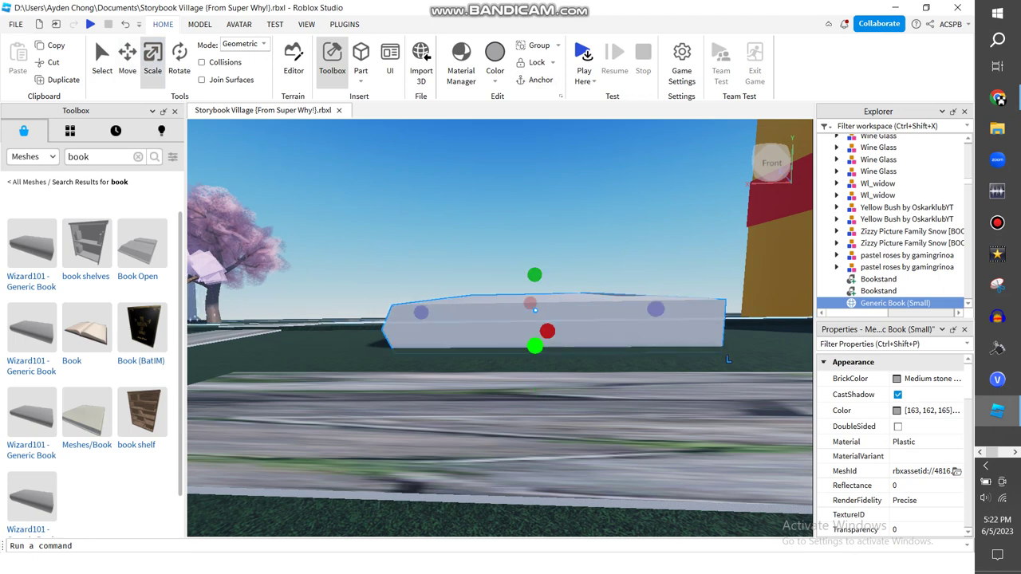
key("d")
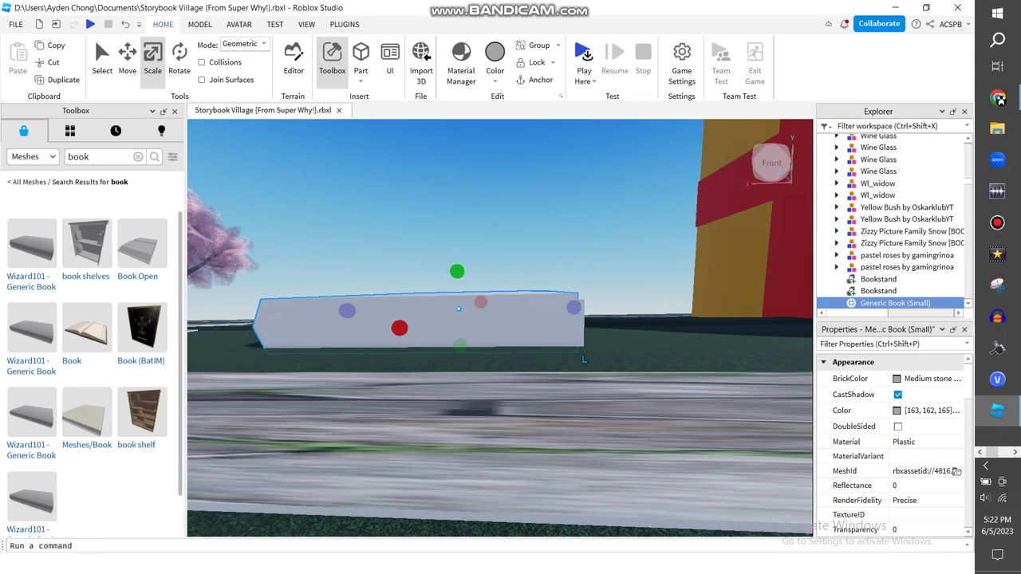
- Color the enlarged book mesh Institutional white
left_click(495, 64)
left_click(706, 313)
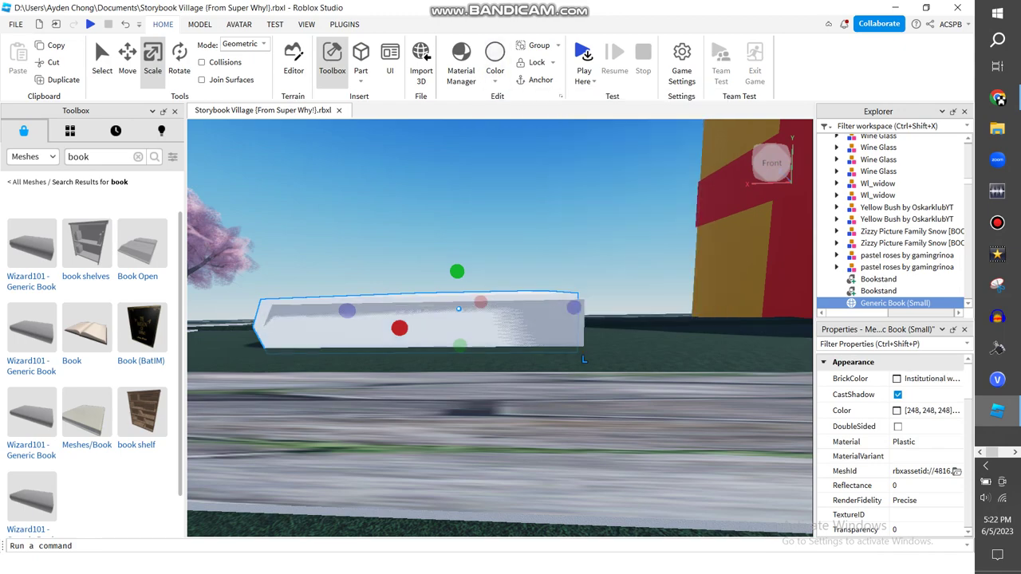
key("a")
key("s")
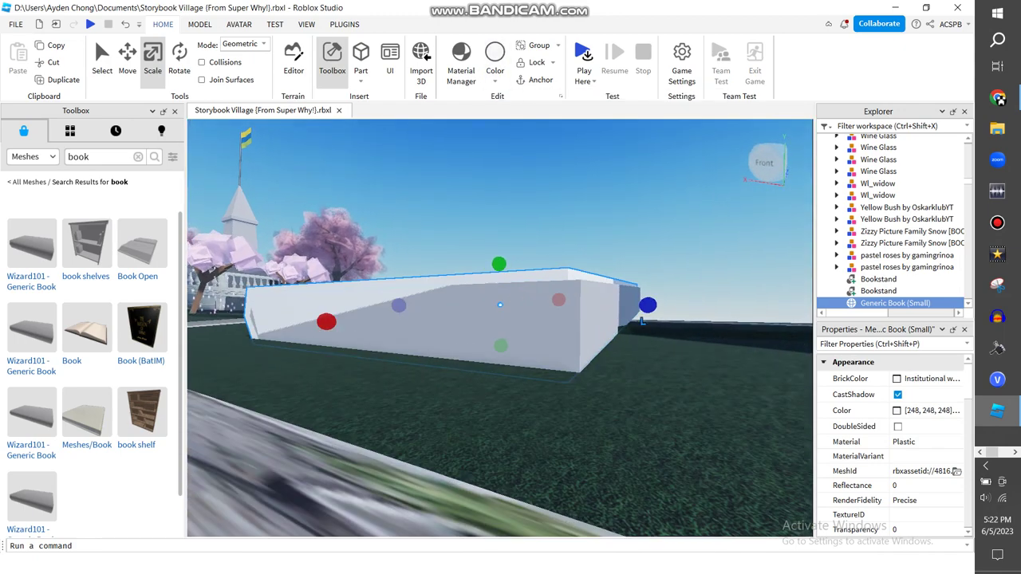
key("w")
key("s")
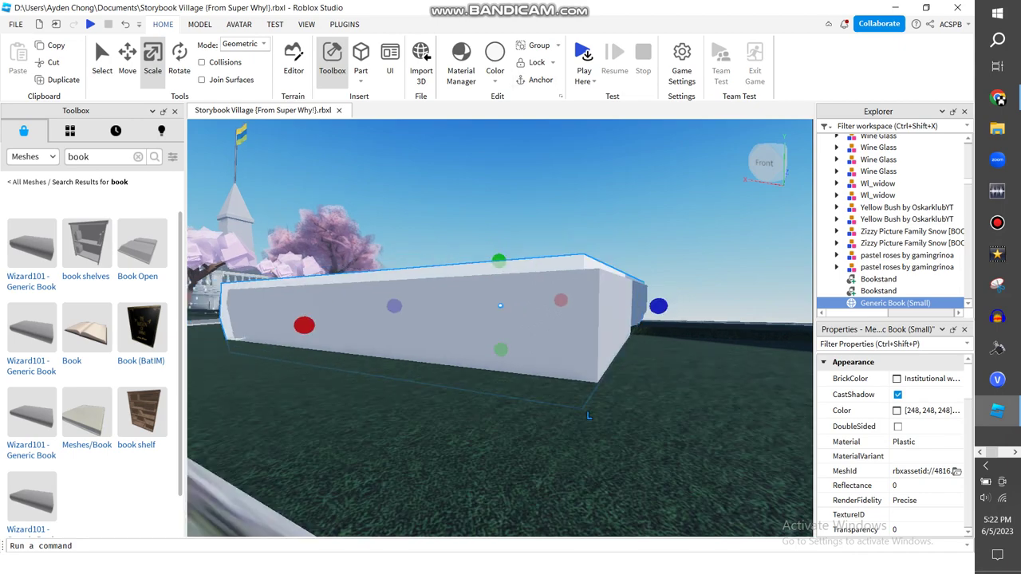
key("w")
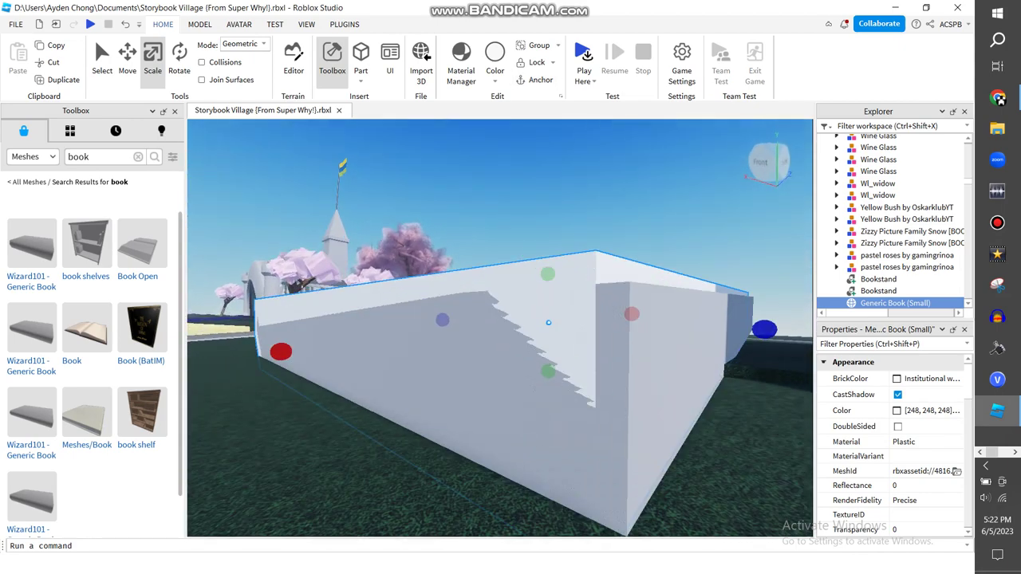
key("s")
key("w")
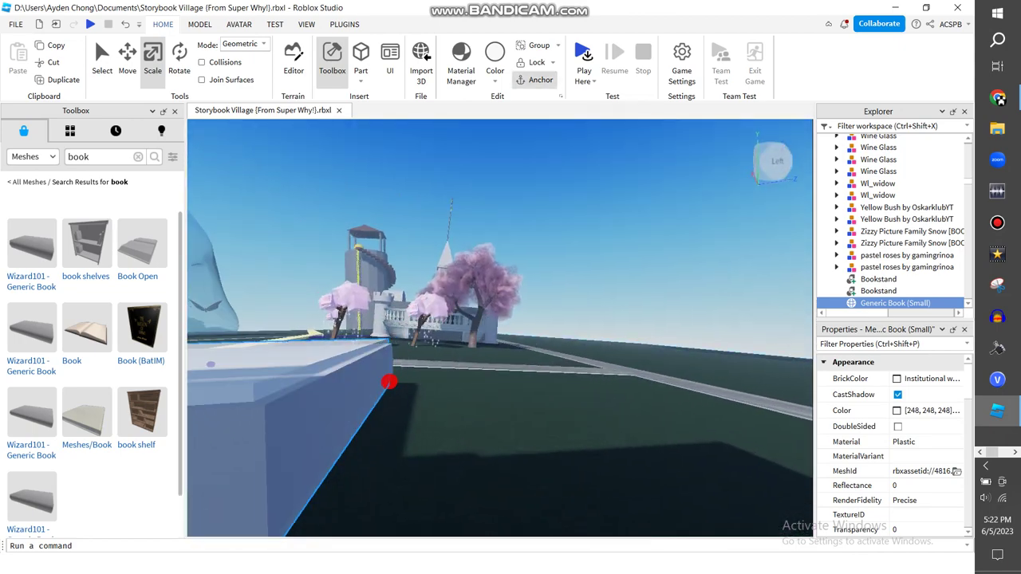
key("s")
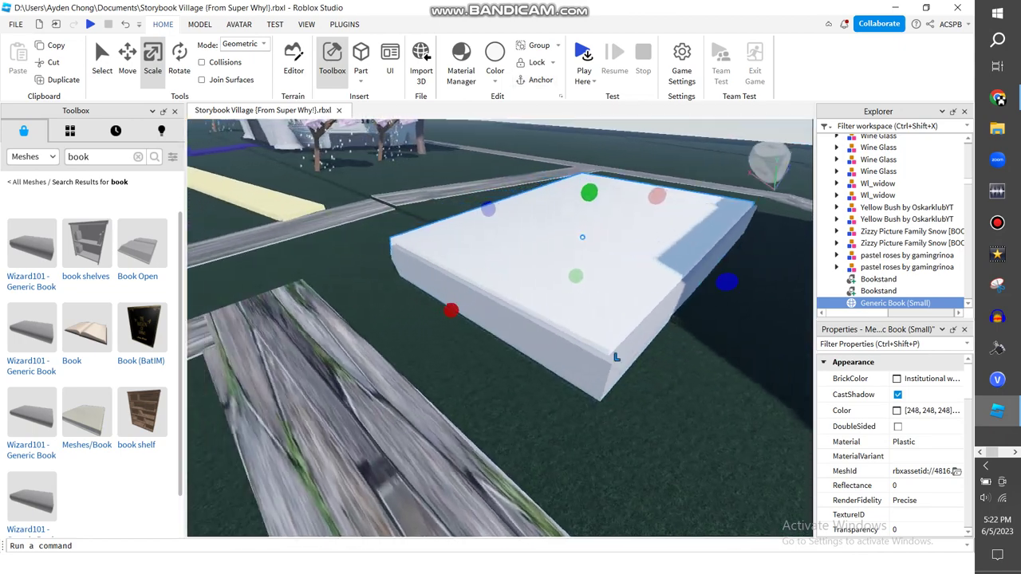
- Paste a copy of the book mesh over the white one and check the library in the Chrome reference video again
key("ctrl+v")
key("f")
left_click(500, 199)
right_click_drag(559, 319, 343, 335)
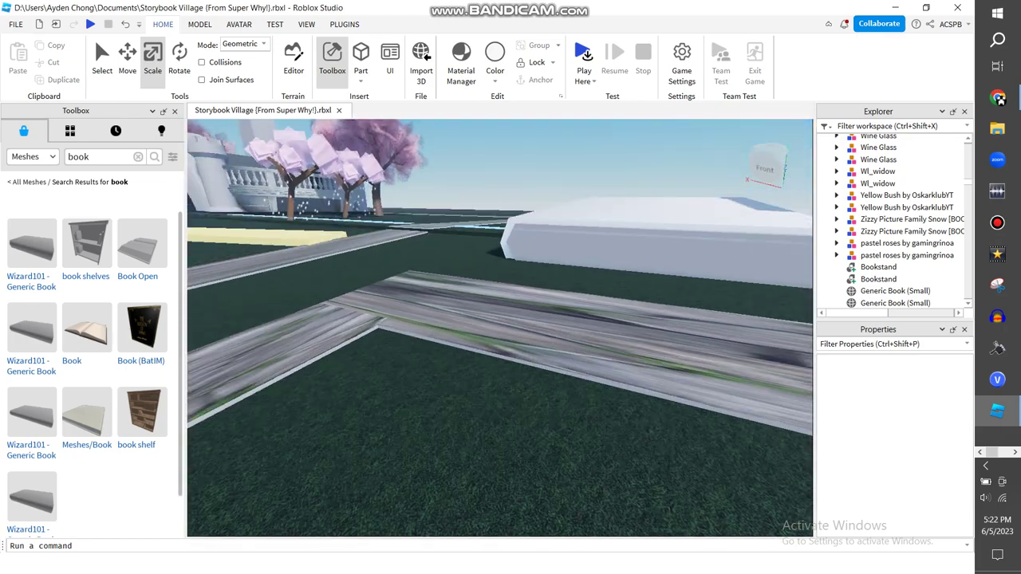
left_click(999, 99)
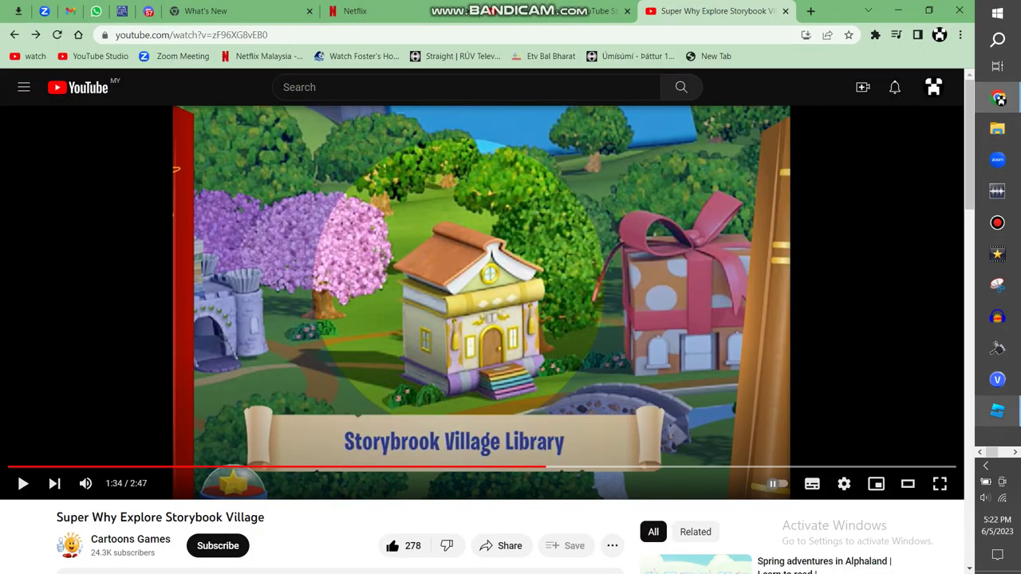
left_click(998, 410)
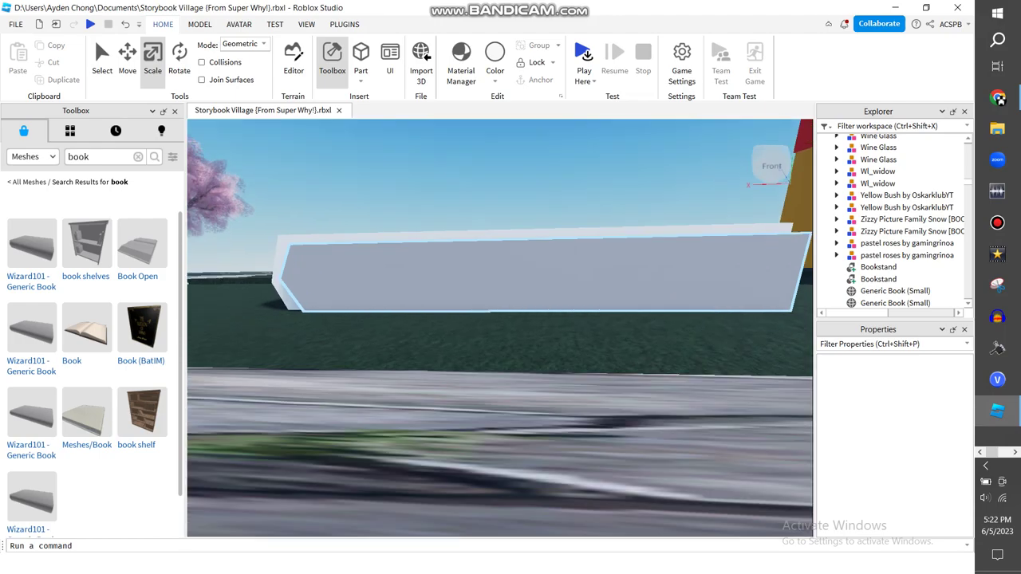
- Rotate the overlapping white and grey book meshes and line them up on the grass in front of the gift box
right_click_drag(500, 327, 383, 280)
left_click(407, 275)
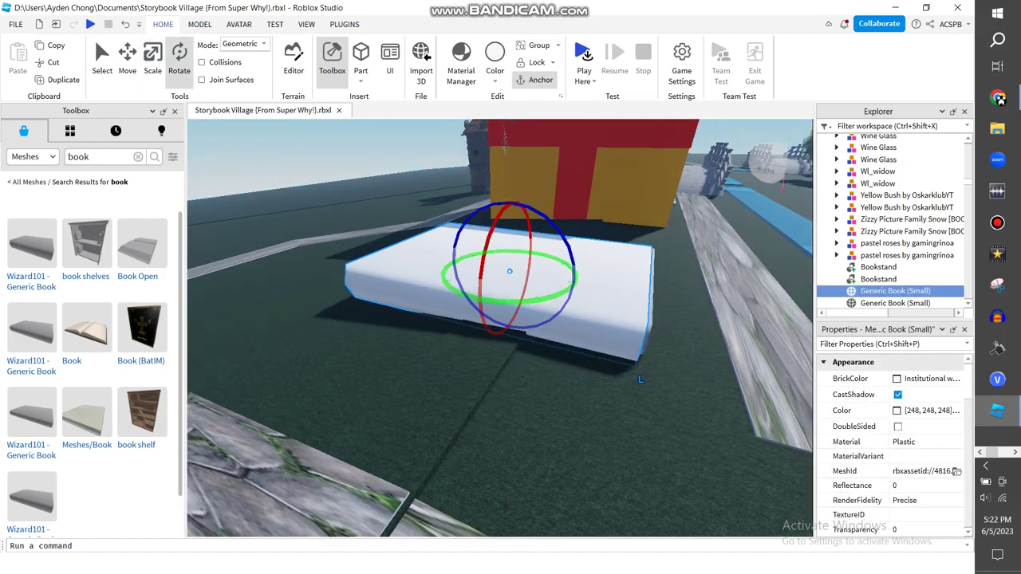
left_click(503, 303)
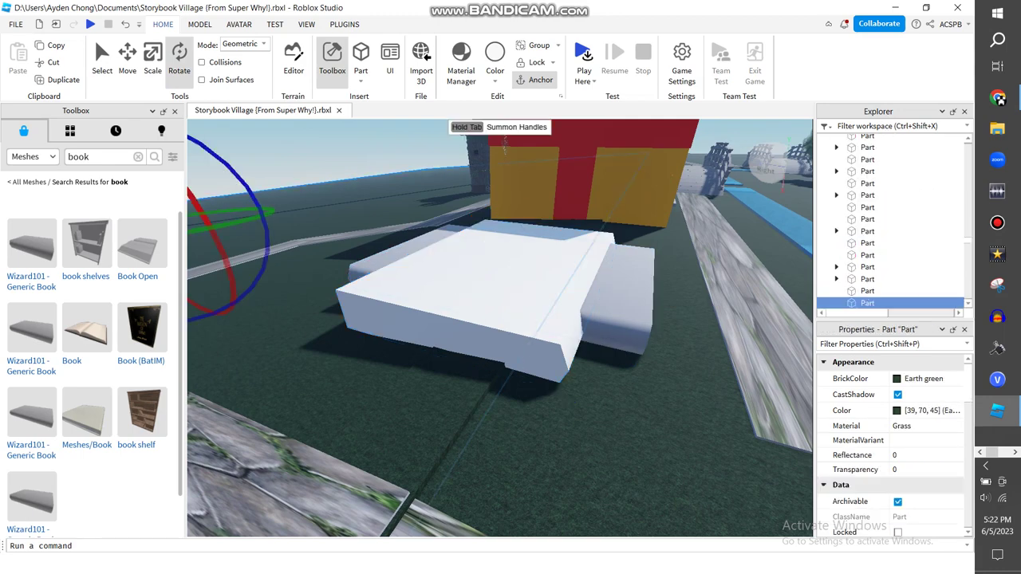
left_click(503, 303)
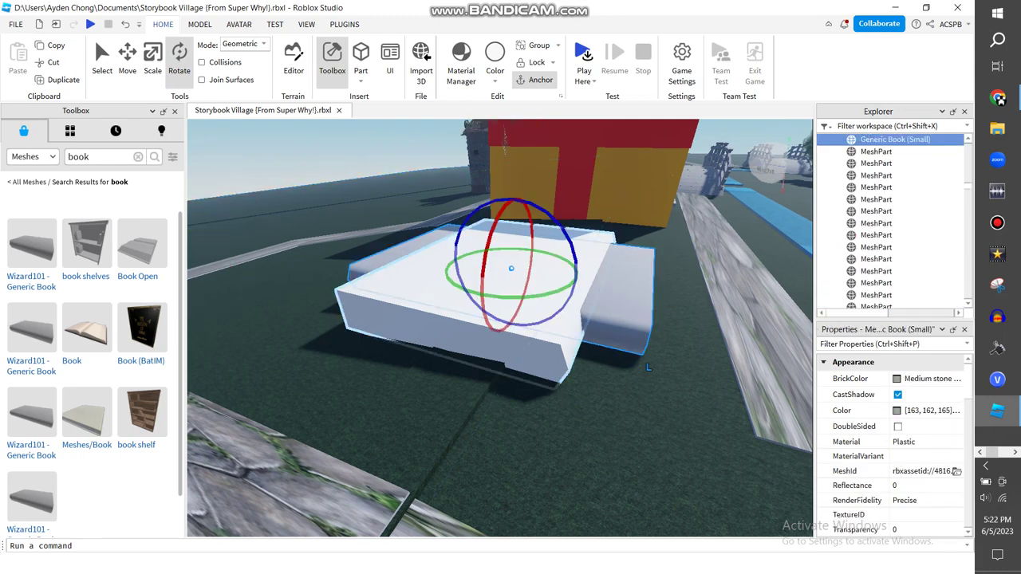
right_click_drag(570, 389, 295, 495)
key("ctrl+2")
- Check the library in the Chrome reference video, then duplicate the white book in Roblox Studio and raise the copy above the original
left_click(998, 98)
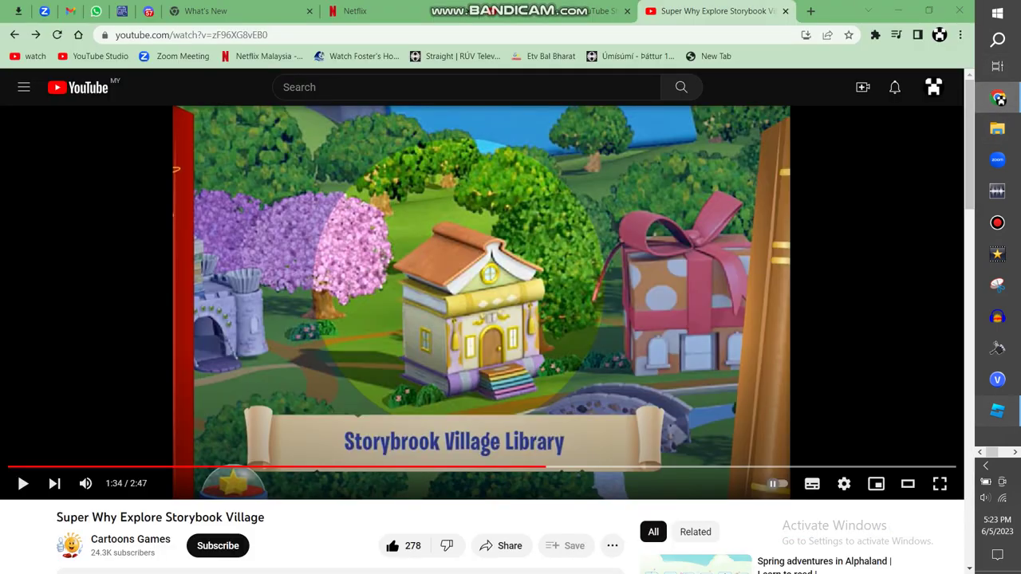
left_click(997, 410)
scroll(495, 335, "up", 5)
left_click(511, 359)
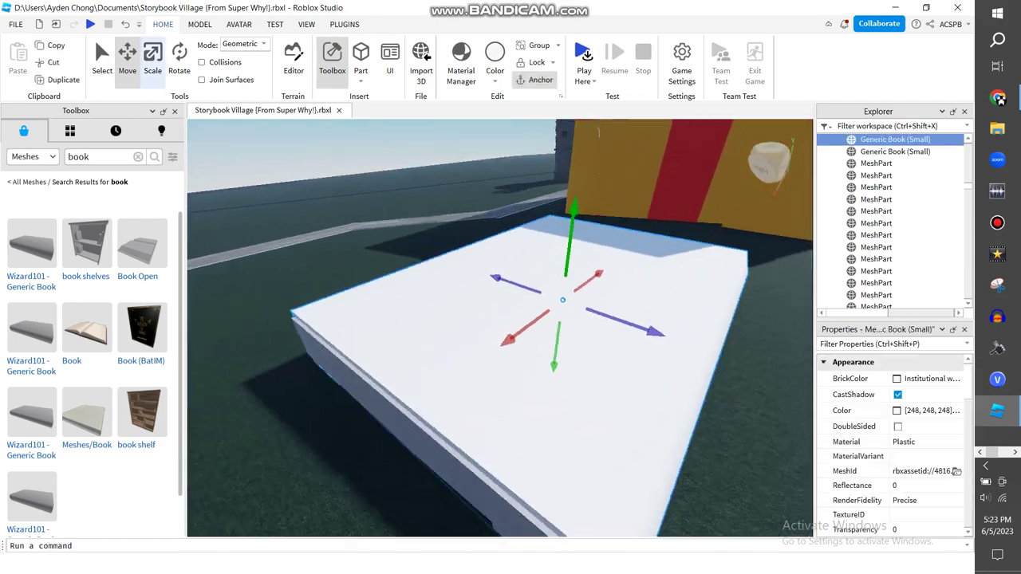
left_click(63, 80)
left_click_drag(591, 311, 687, 165)
- Duplicate the grey inner book and raise the copy into the floating white book
left_click(547, 398)
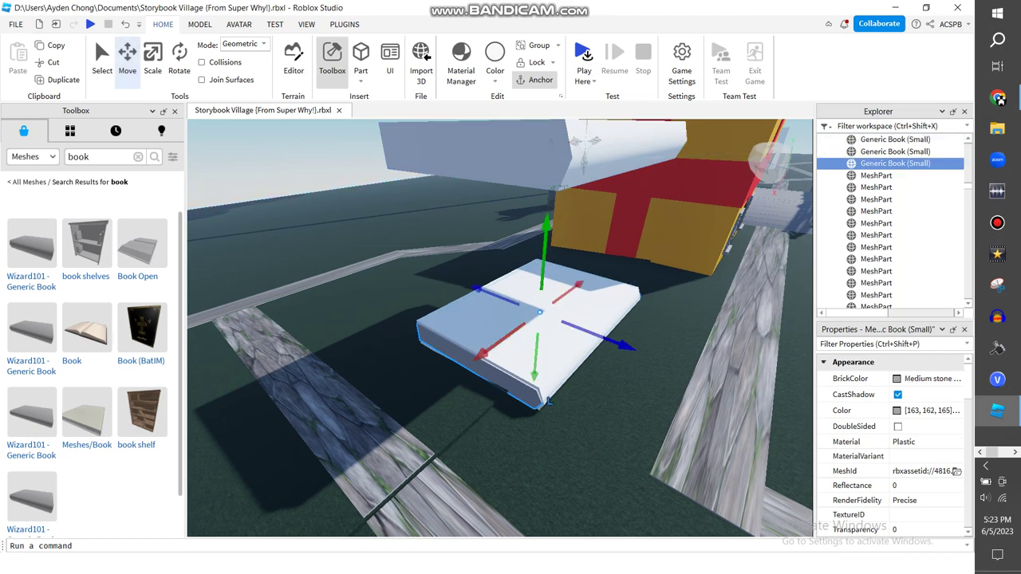
key("ctrl+d")
left_click_drag(548, 398, 550, 195)
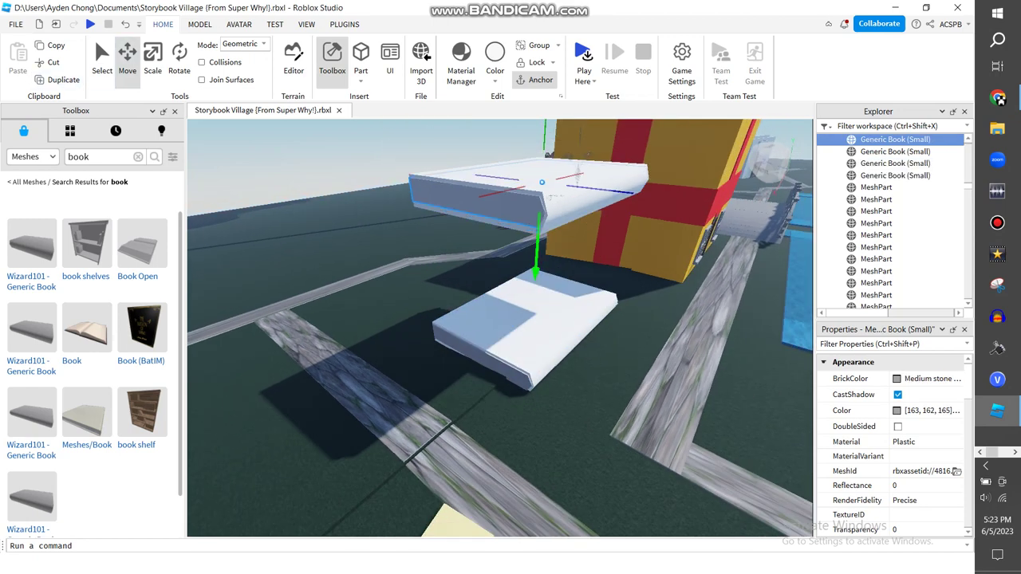
- Color the outer cover of the lower book magenta
right_click_drag(582, 321, 581, 321)
left_click(566, 319)
left_click(495, 60)
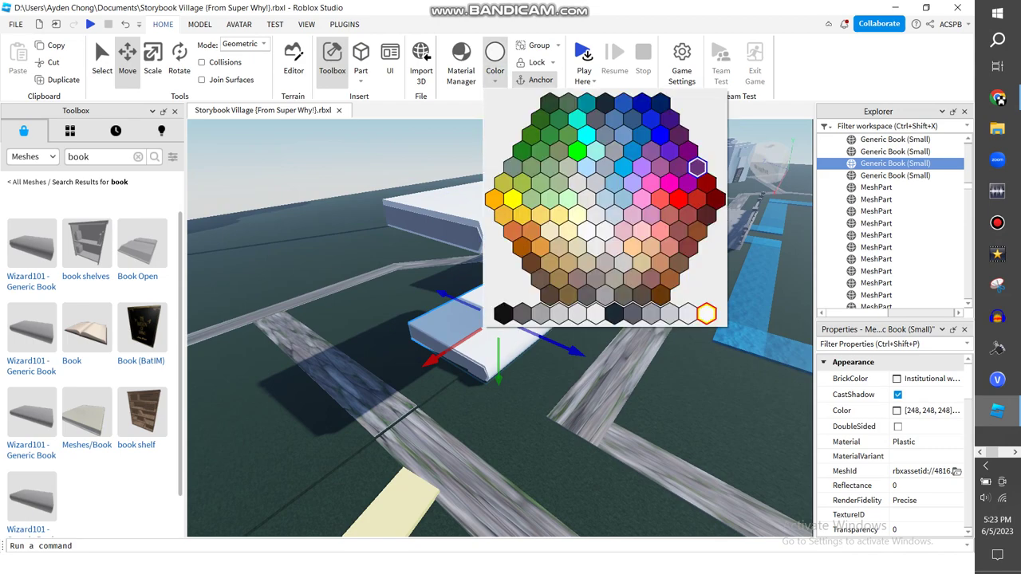
left_click(687, 184)
- Compare the library's colors in the Chrome reference video, then color the floating book's cover New Yeller in Roblox Studio
left_click(998, 98)
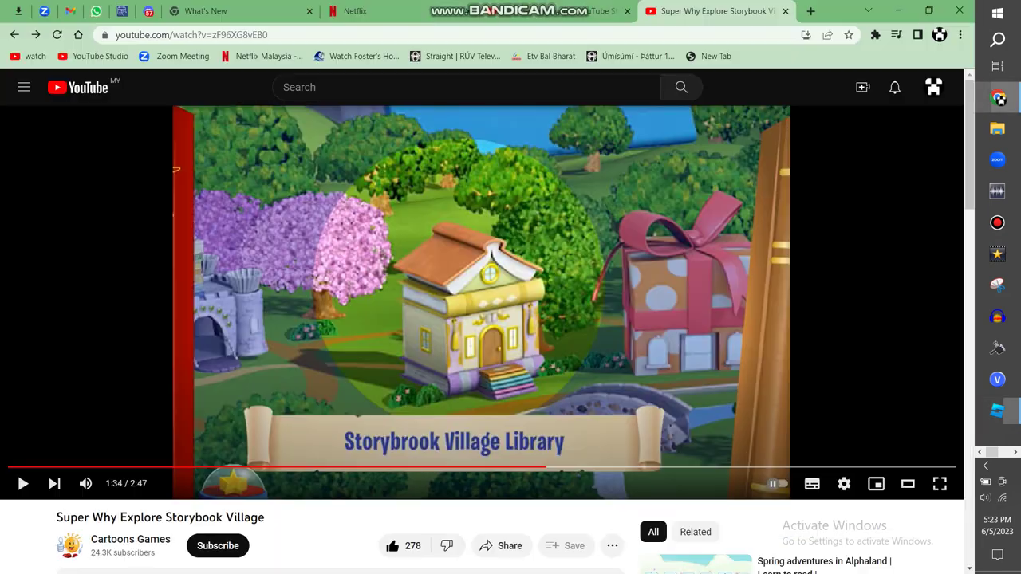
left_click(997, 410)
left_click(451, 211)
left_click(494, 60)
left_click(512, 198)
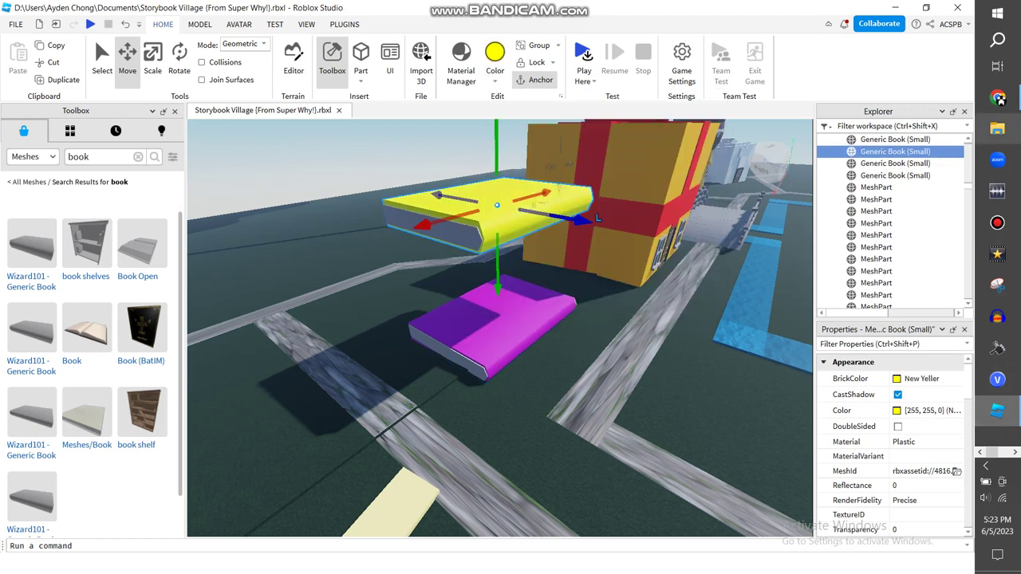
mouse_move(1000, 99)
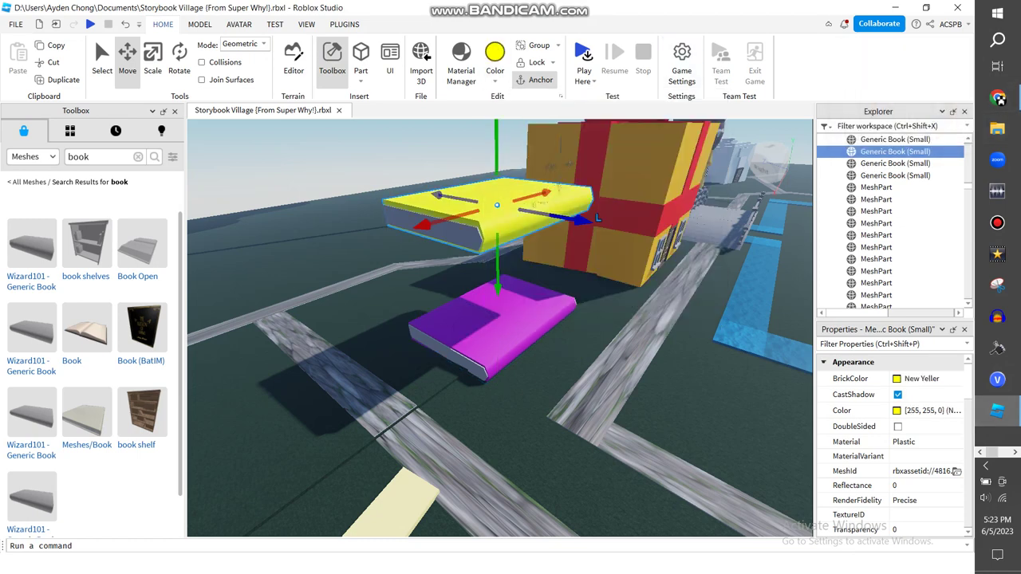
left_click(199, 24)
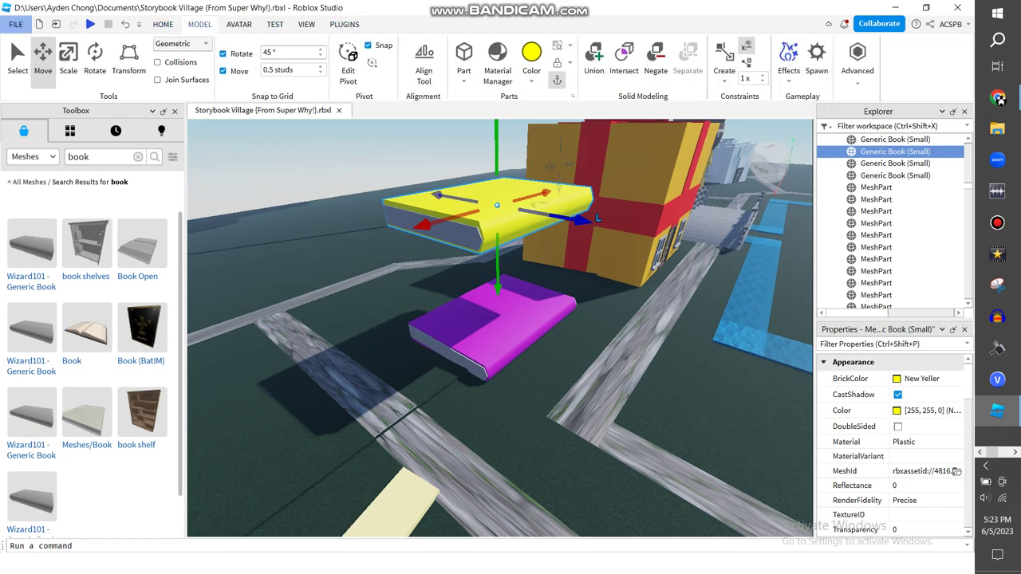
key("alt+f")
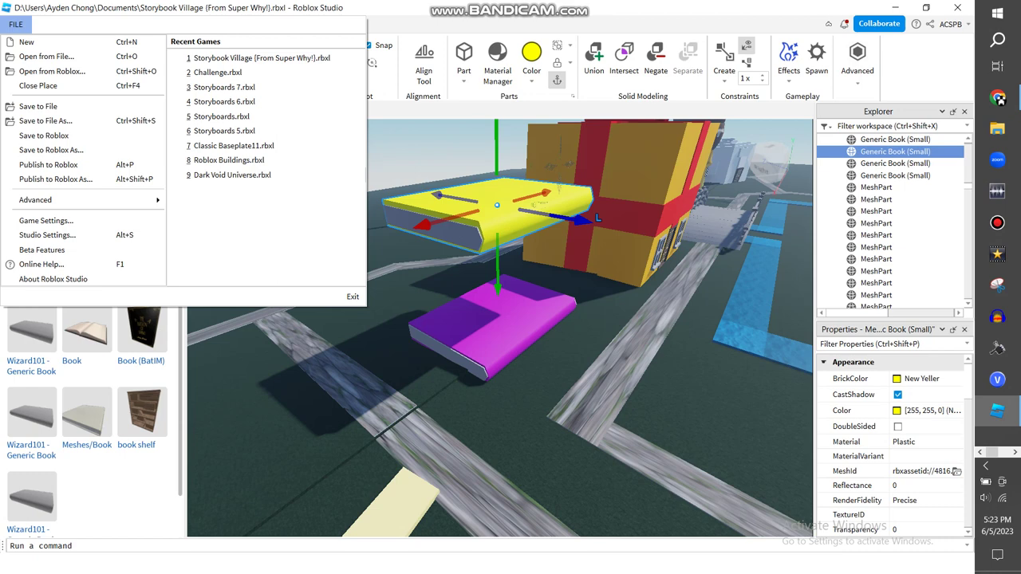
key("Escape")
left_click(343, 24)
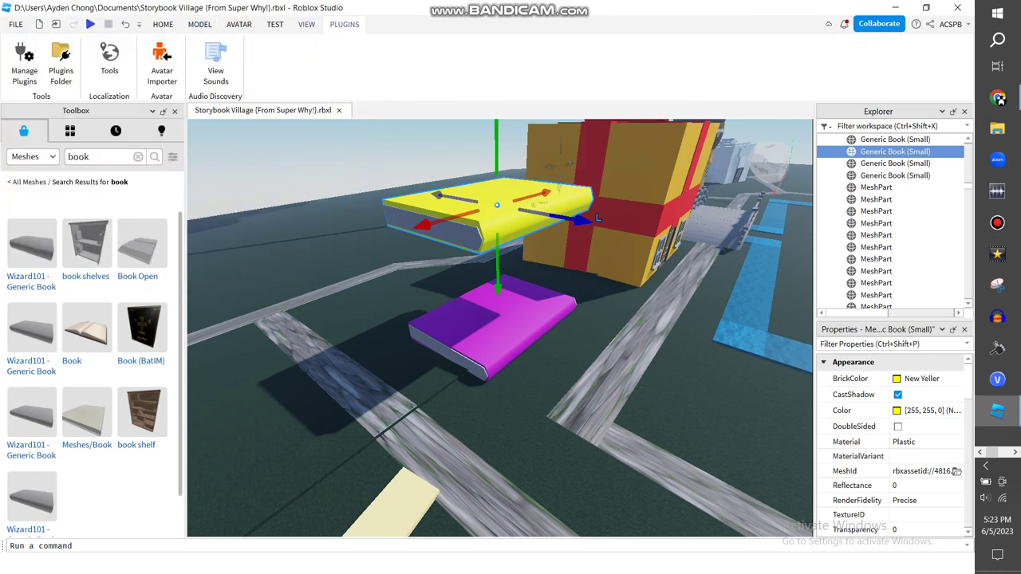
left_click(306, 24)
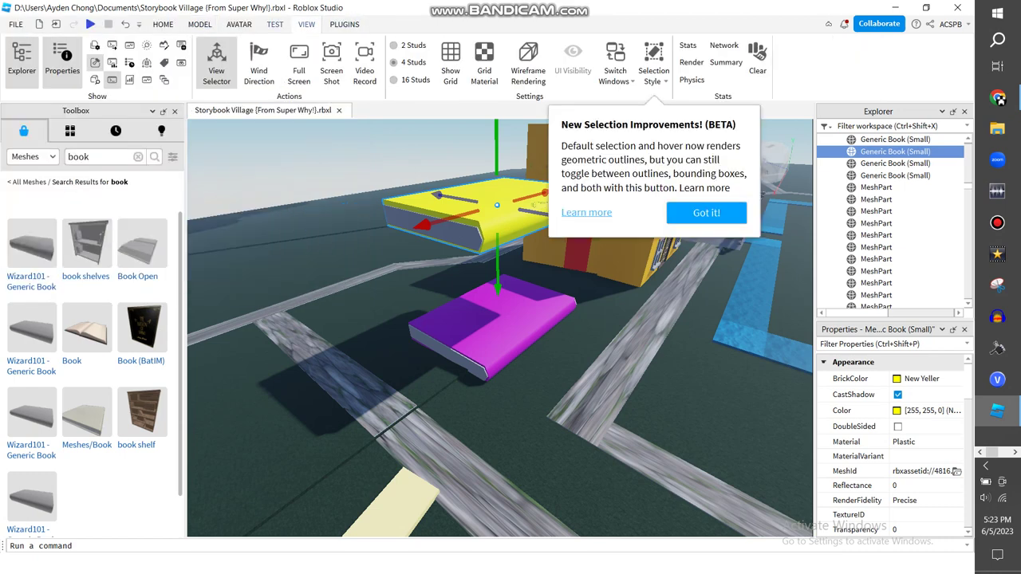
key("Escape")
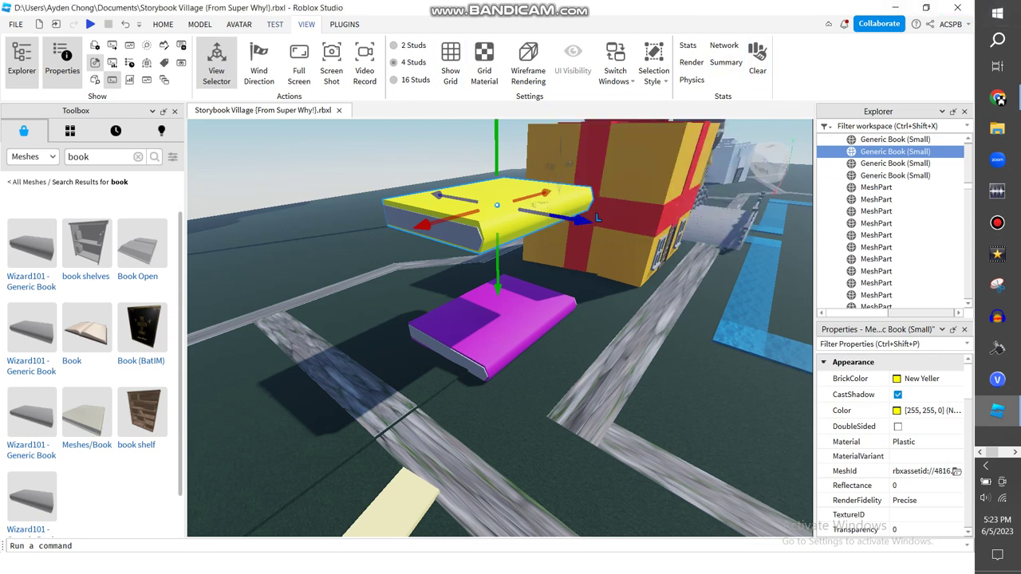
left_click(274, 24)
left_click(239, 24)
left_click(200, 24)
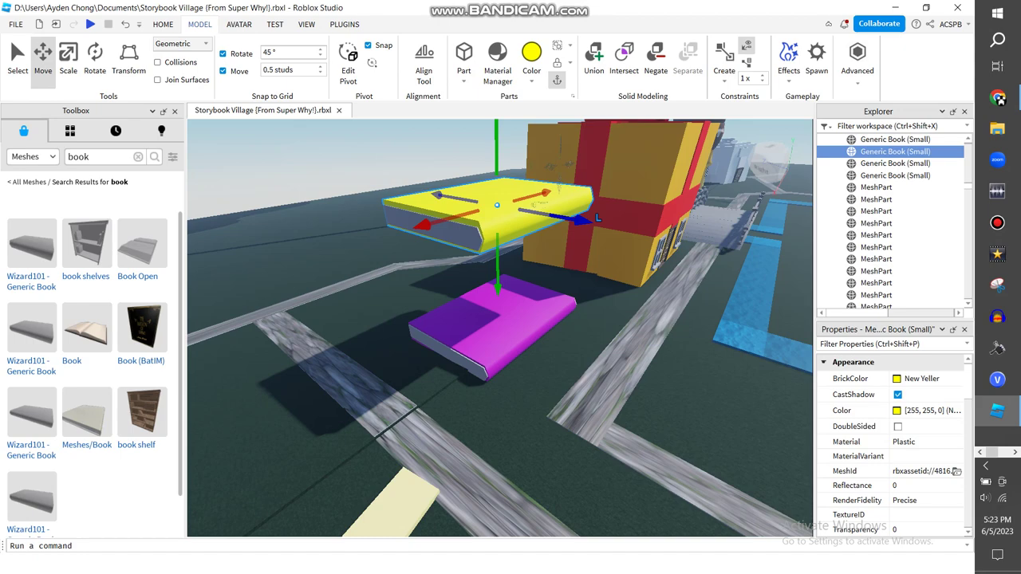
left_click(163, 24)
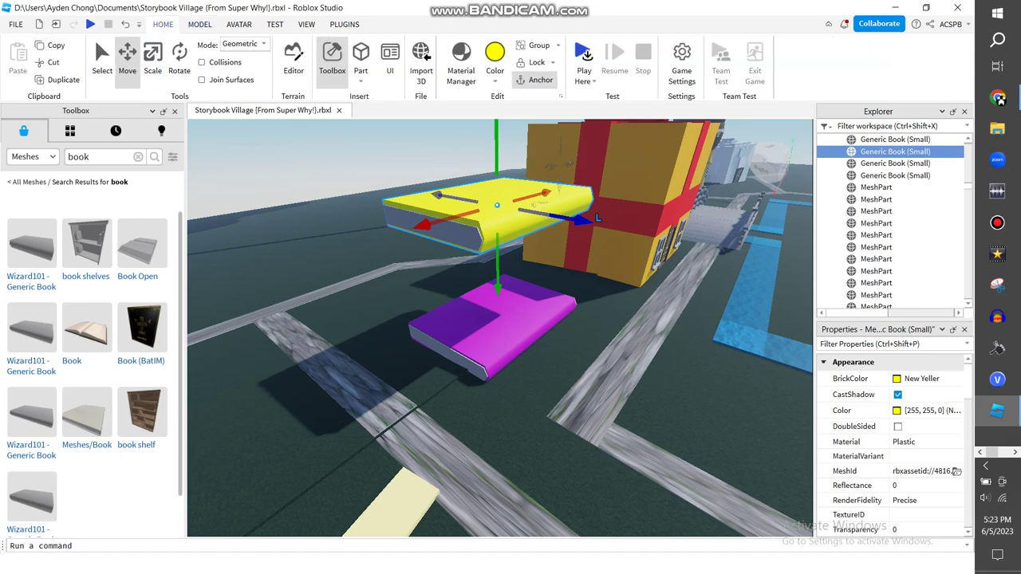
- Insert the Book Open mesh from the Toolbox above the yellow book
key("s")
left_click(786, 275)
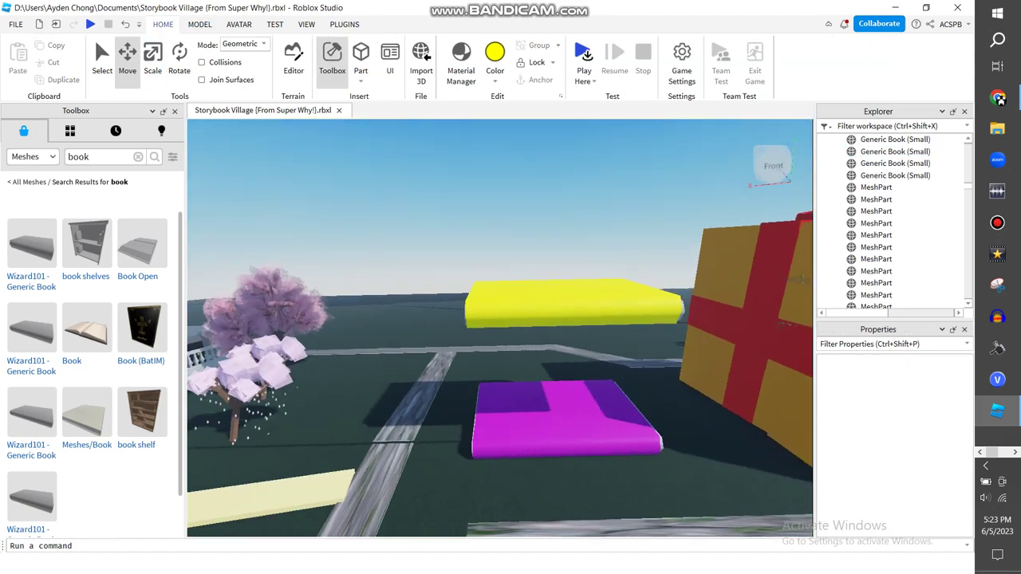
right_click_drag(787, 275, 781, 335)
left_click(141, 247)
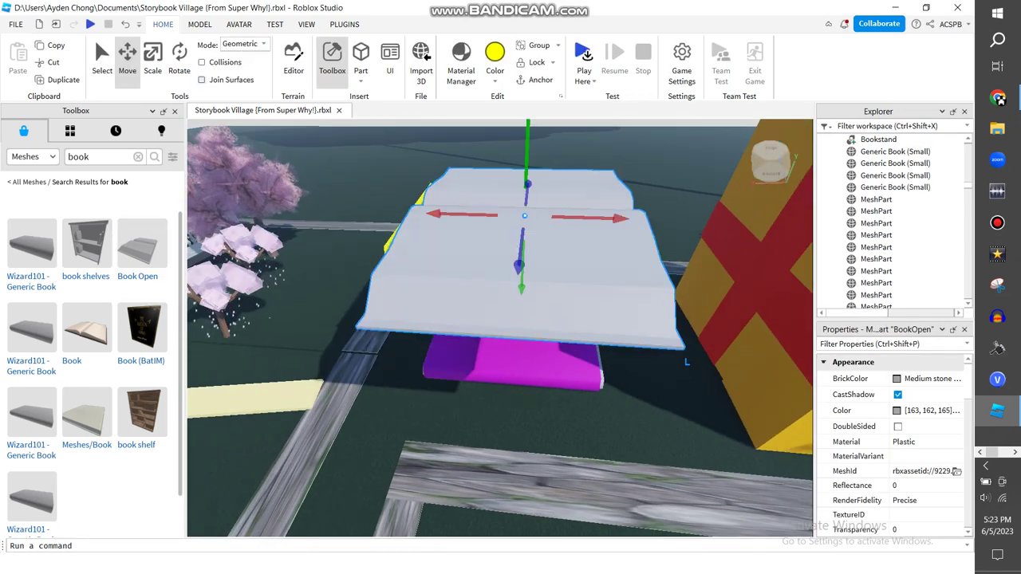
- Turn the open book mesh a quarter turn so its center fold runs front to back over the yellow book
key("ctrl+4")
mouse_move(558, 203)
left_mouse_down()
mouse_move(550, 240)
mouse_move(522, 266)
mouse_move(550, 239)
mouse_move(558, 203)
left_mouse_up()
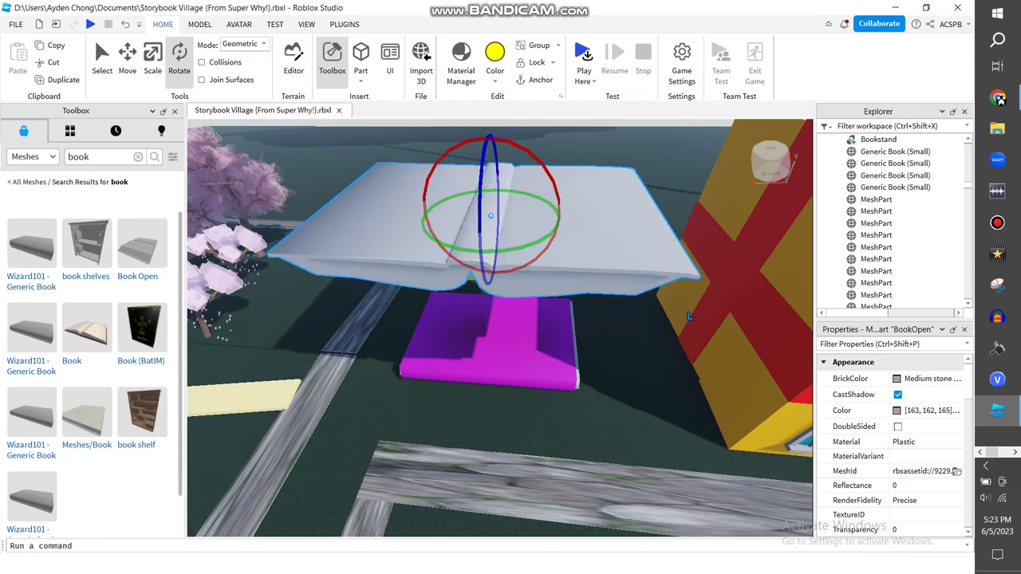
key("q")
key("ctrl+3")
key("s")
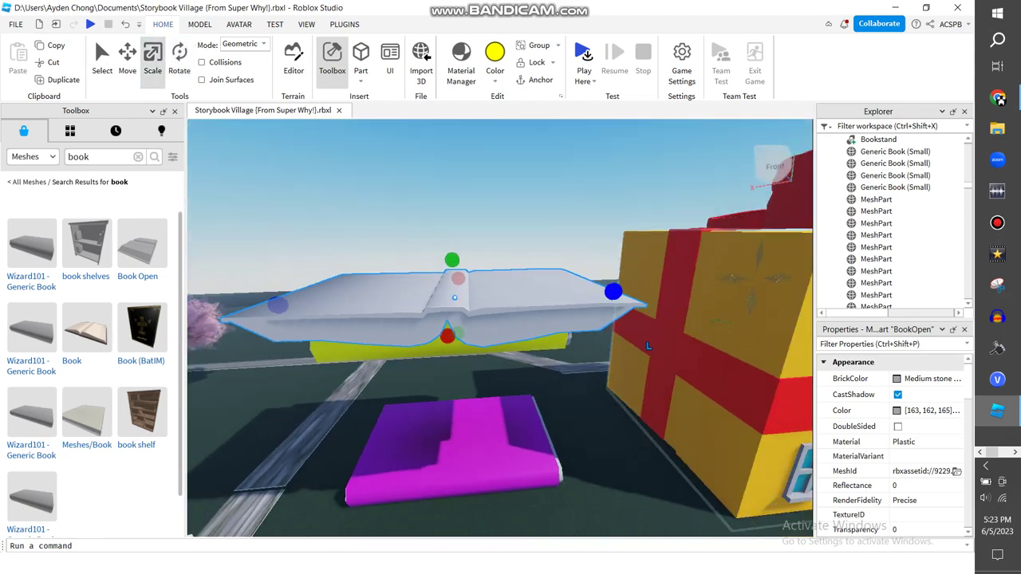
- Delete the open book mesh from above the yellow book
key("a")
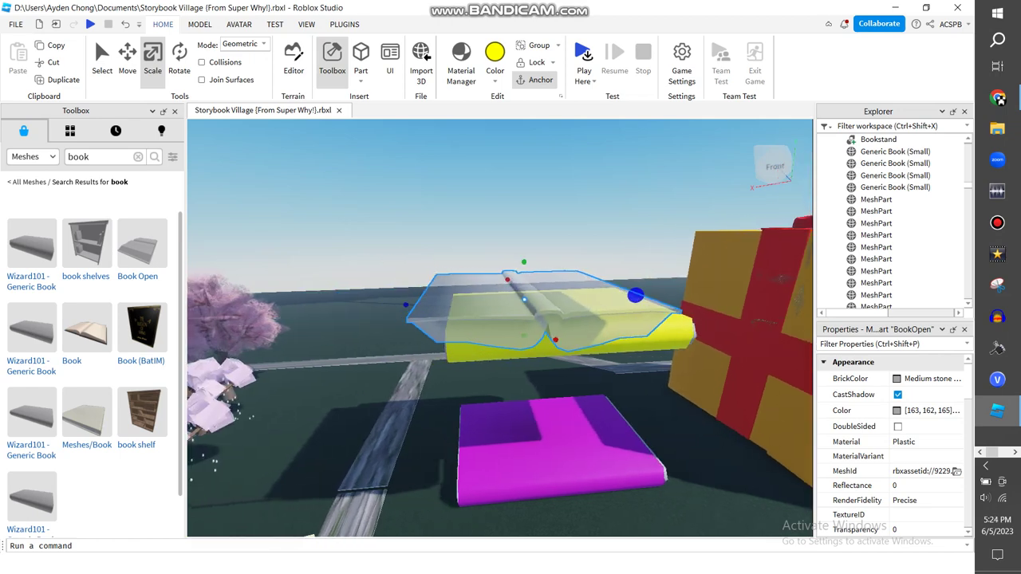
right_click(487, 311)
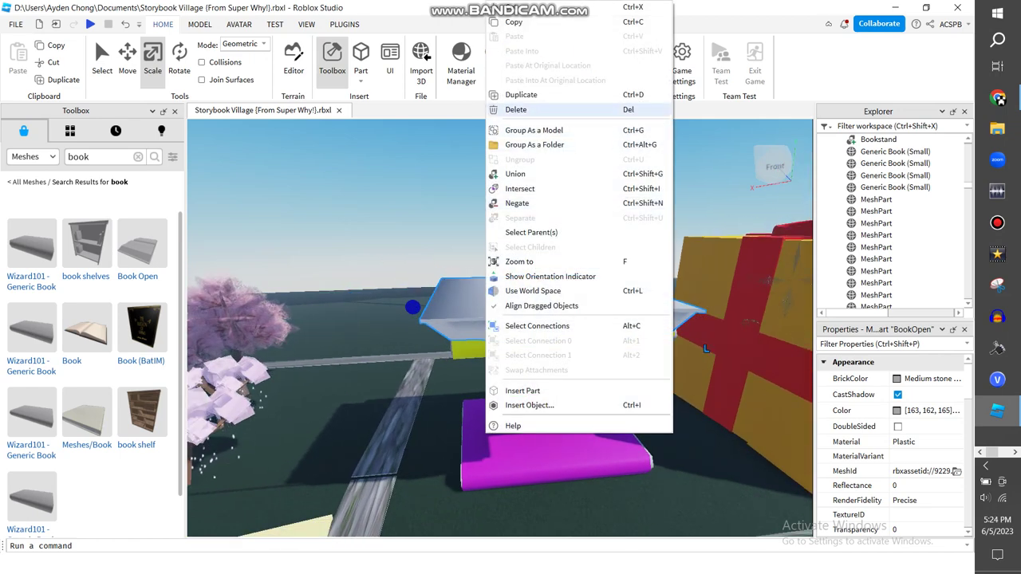
left_click(543, 106)
key("w")
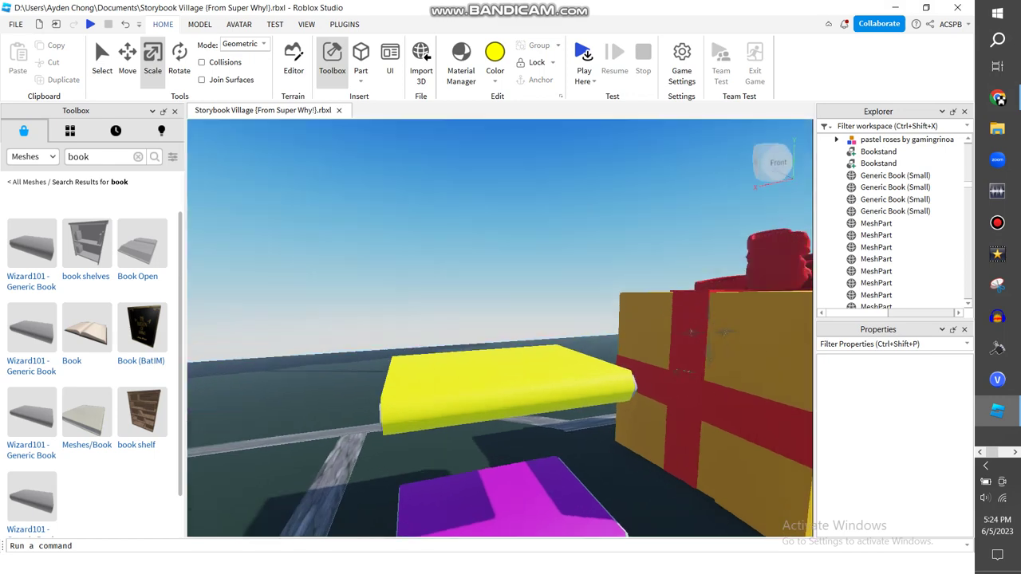
key("w")
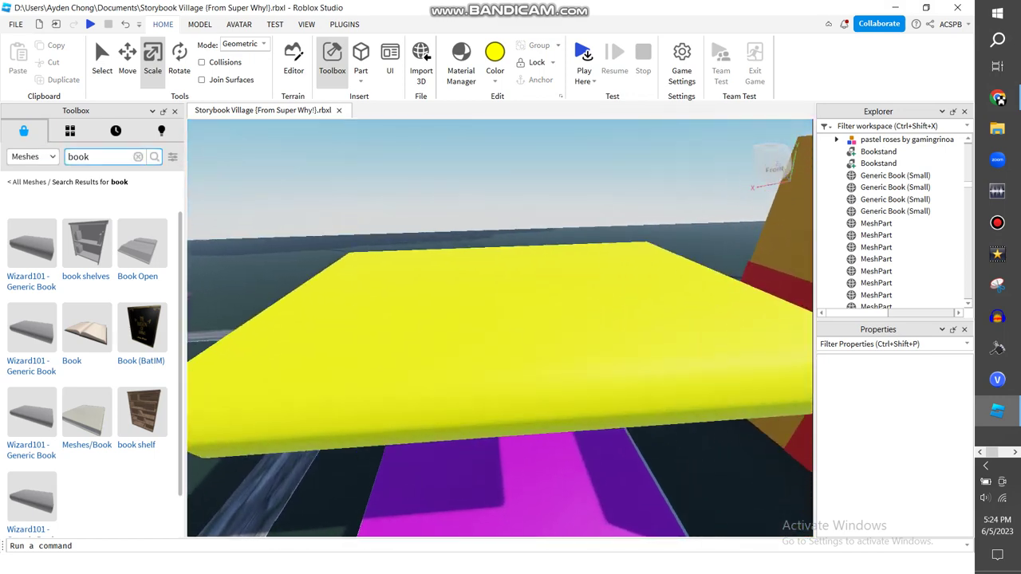
- Browse the Toolbox models for book, then check the library's roof in the Chrome reference video and return to Roblox Studio
left_click(30, 157)
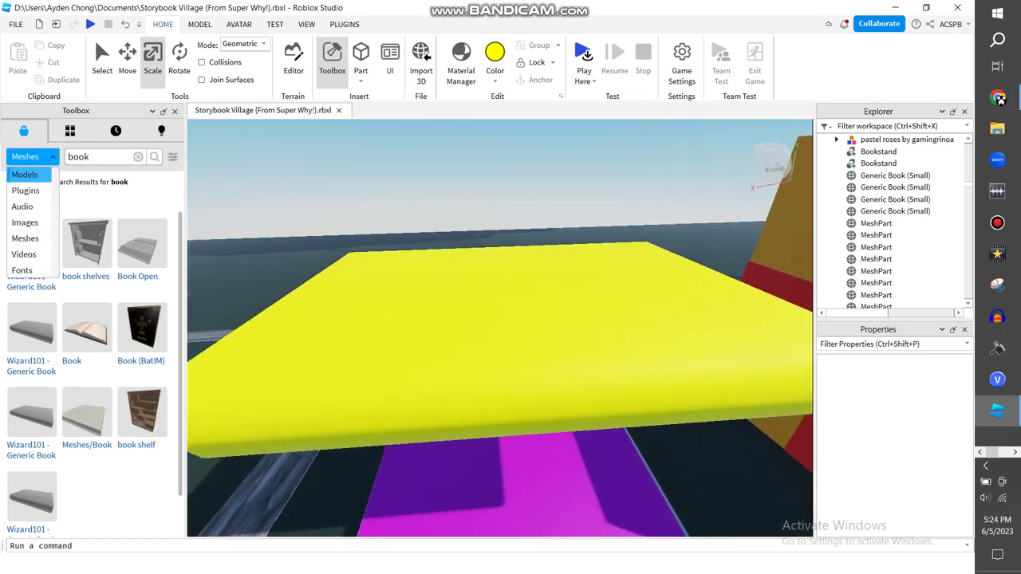
left_click(24, 174)
key("s")
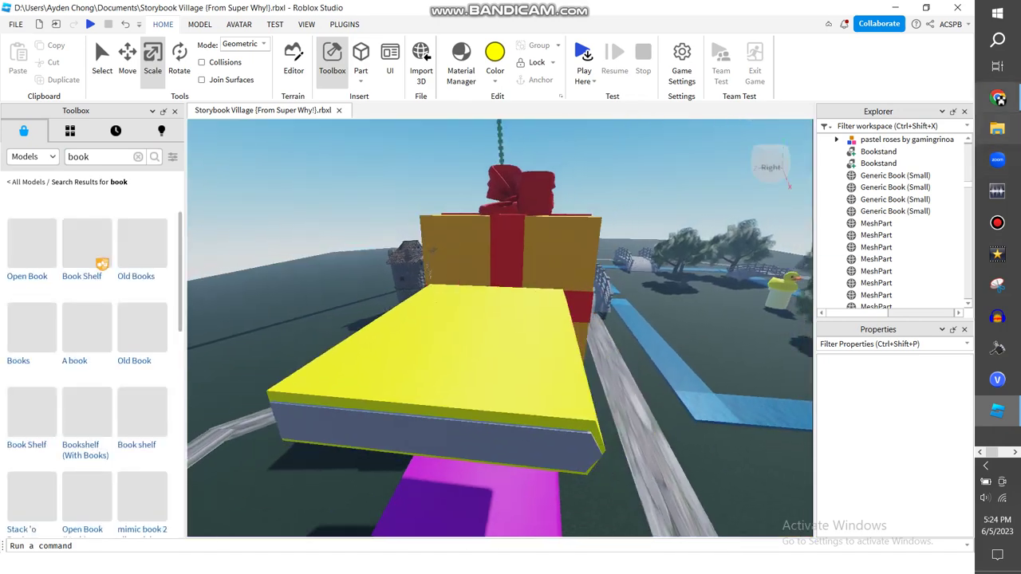
left_click(998, 98)
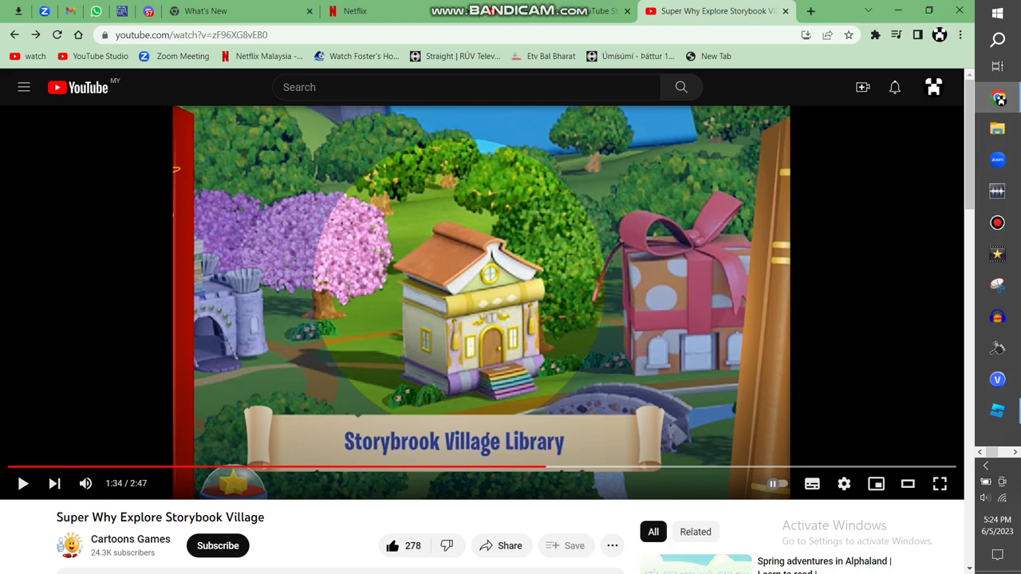
left_click(998, 98)
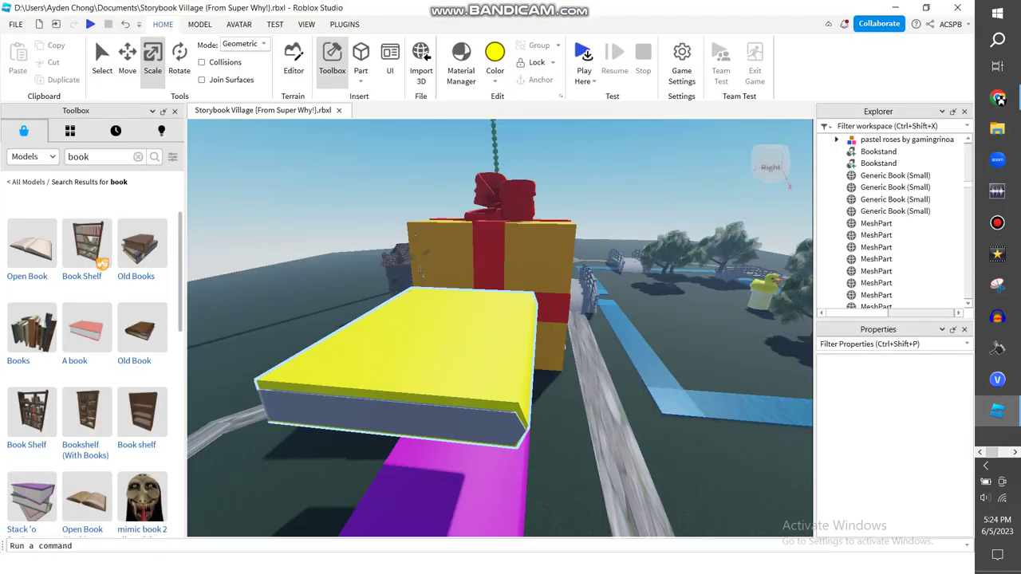
- Insert a block part on top of the yellow book and color it Institutional white
key("w")
key("w")
right_click_drag(495, 319, 526, 223)
left_click(32, 157)
key("Escape")
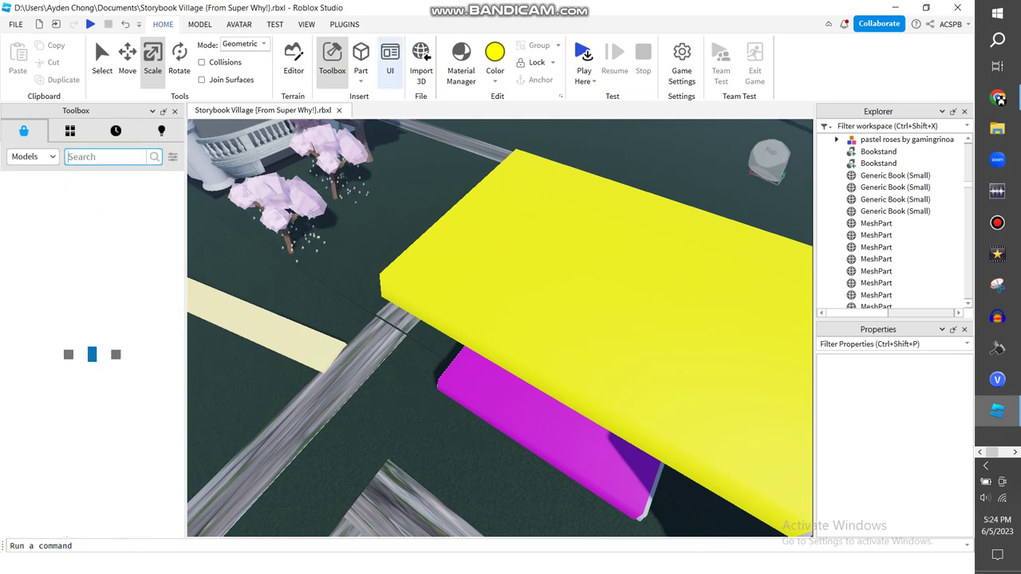
left_click(360, 80)
left_click(377, 95)
scroll(500, 328, "up", 3)
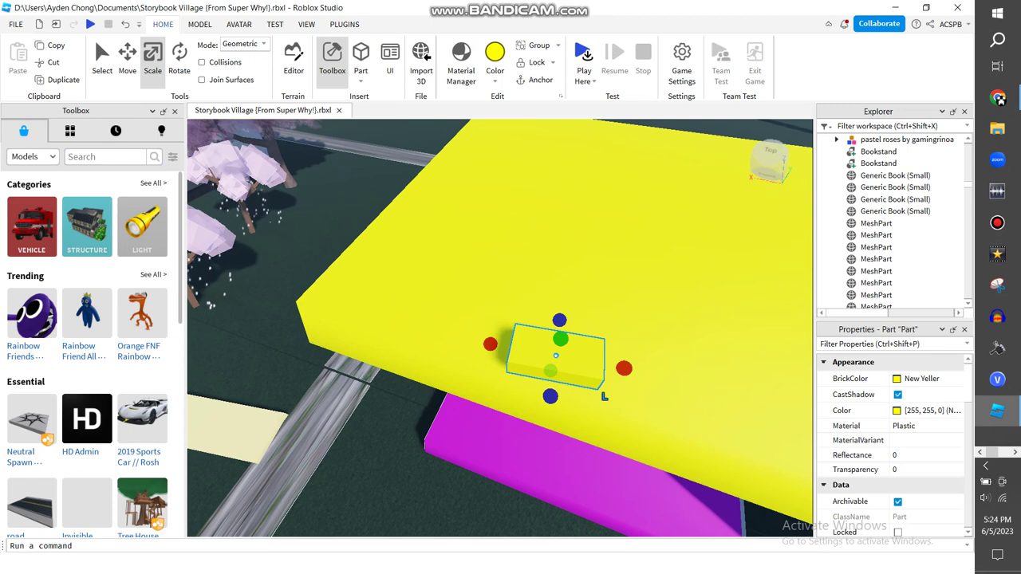
scroll(500, 328, "up", 3)
left_click(495, 76)
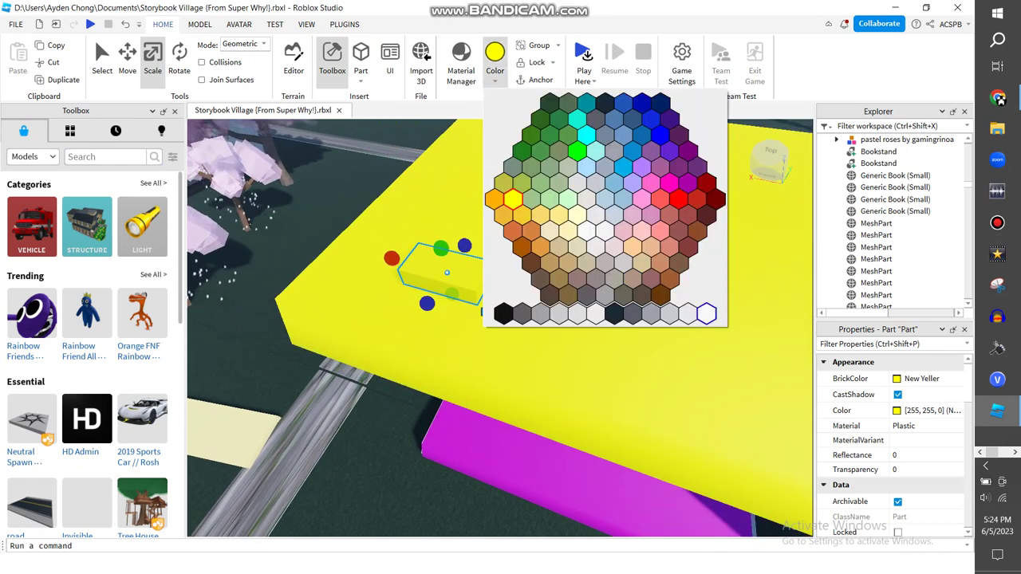
left_click(605, 201)
- Enlarge the white block into a flat slab covering about half of the yellow book's top
right_click_drag(501, 327, 566, 303)
scroll(511, 343, "up", 3)
left_click_drag(426, 342, 597, 186)
scroll(511, 335, "up", 3)
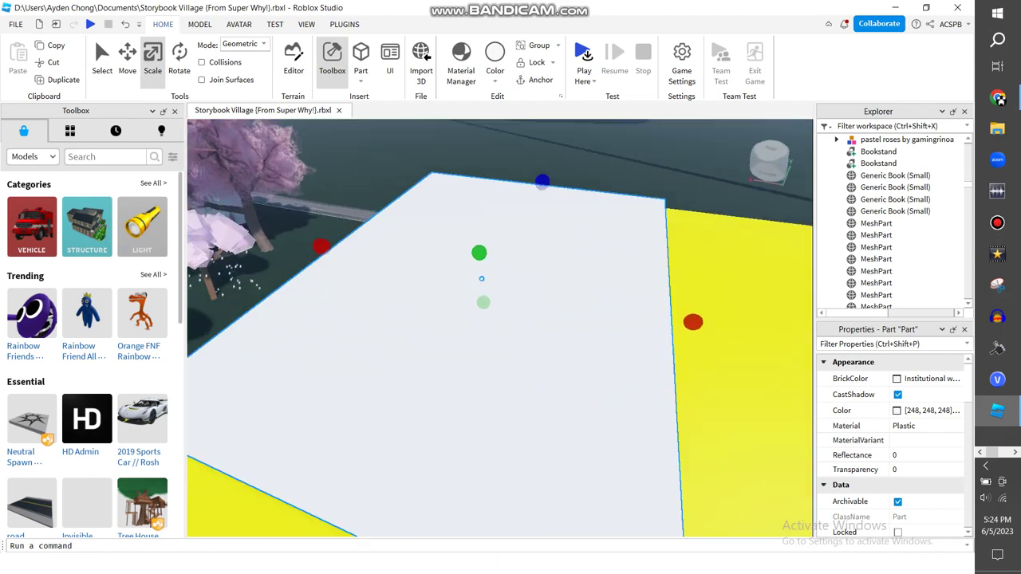
scroll(495, 359, "down", 5)
right_click_drag(494, 359, 513, 378)
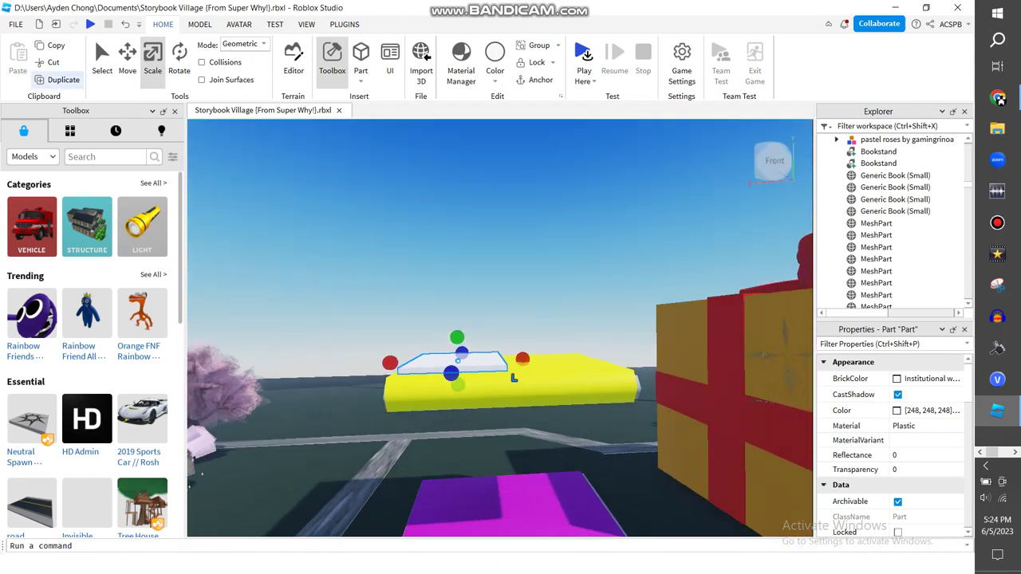
key("ctrl+4")
scroll(559, 410, "up", 3)
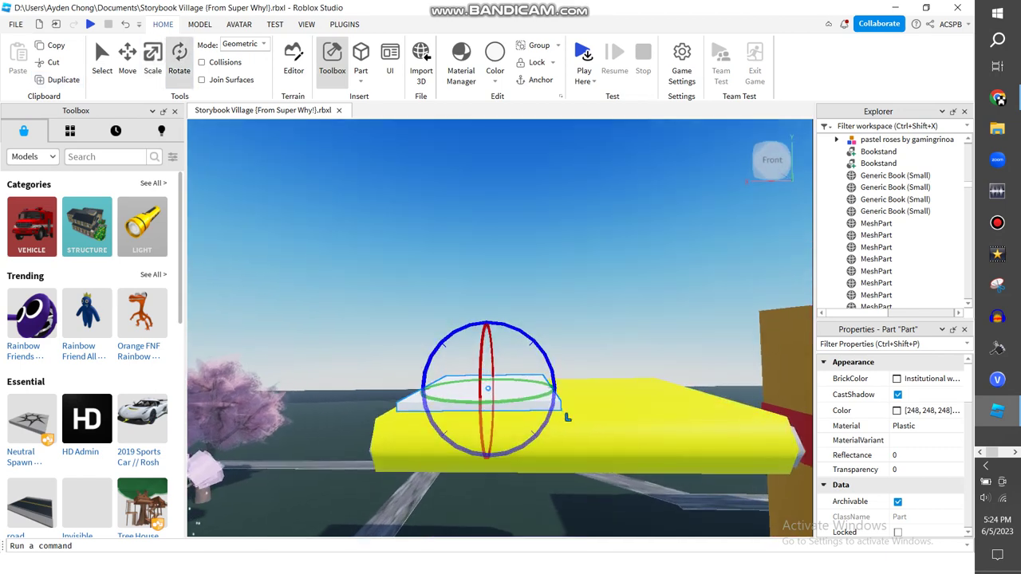
left_click_drag(567, 416, 443, 346)
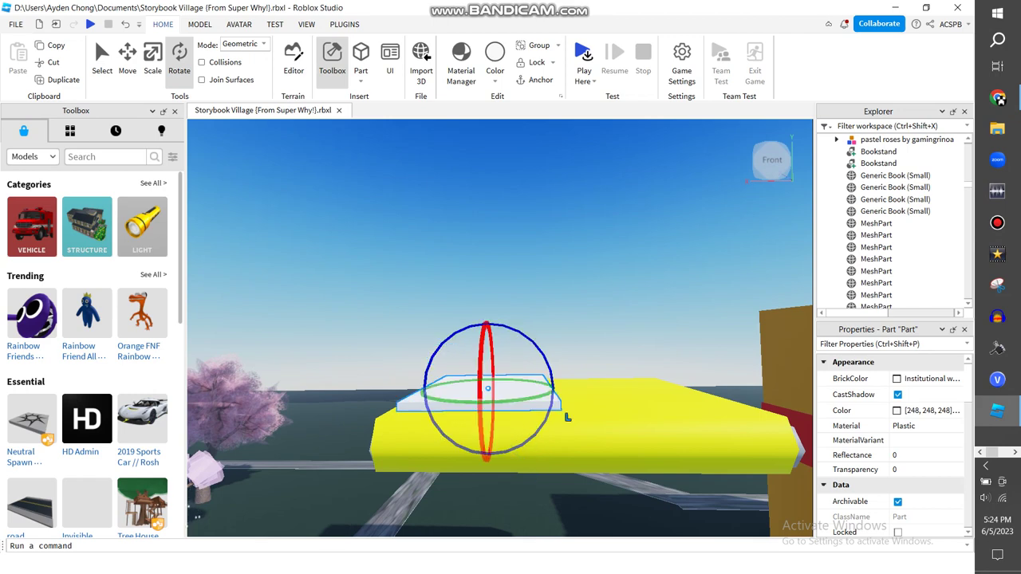
scroll(598, 458, "up", 2)
scroll(598, 458, "up", 2)
- Anchor the white slab and widen it across the yellow book's top
key("ctrl+3")
scroll(597, 458, "down", 2)
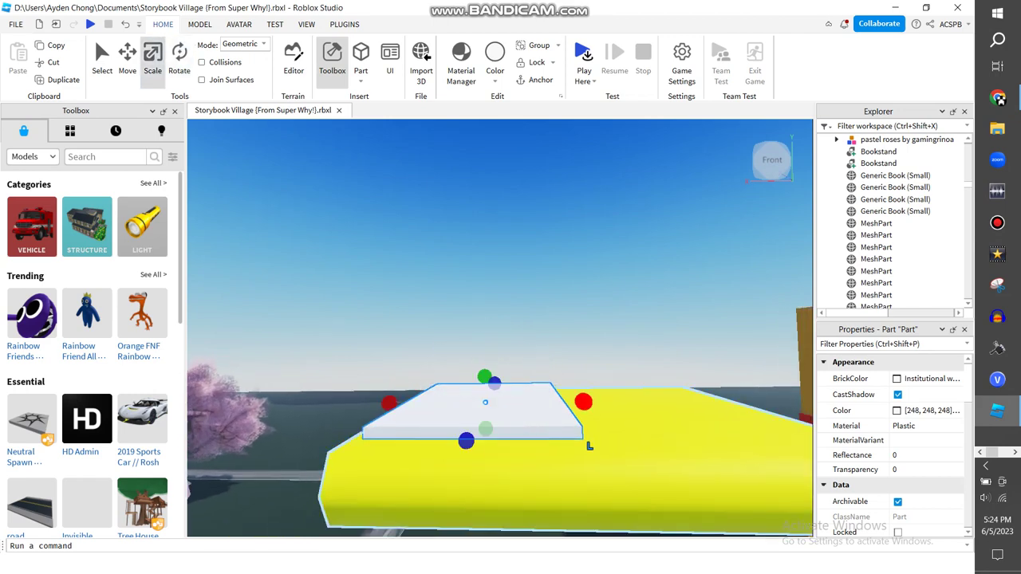
right_click(592, 414)
left_click(630, 109)
left_click(485, 402)
key("q")
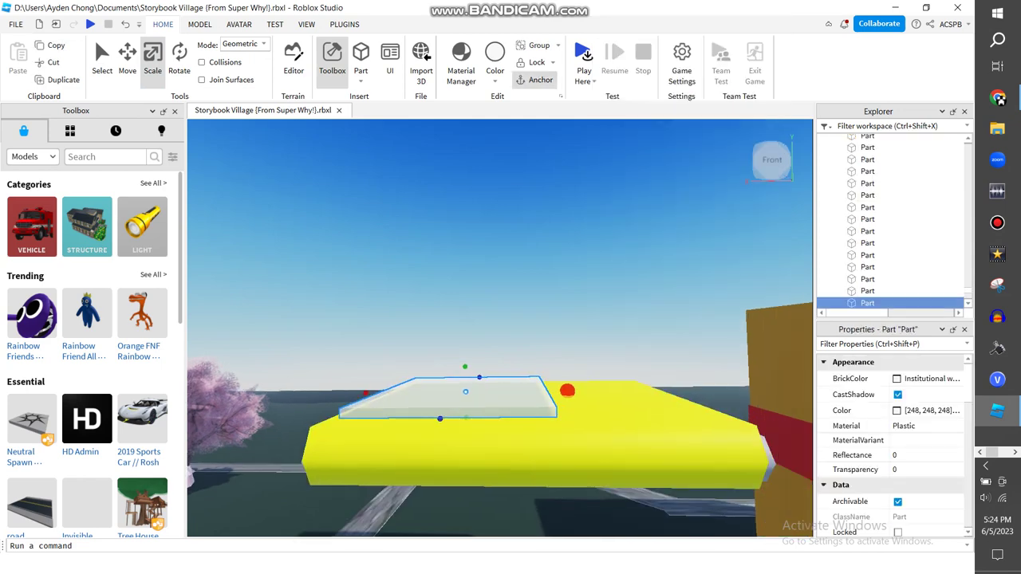
right_click_drag(635, 391, 635, 391)
scroll(635, 391, "up", 3)
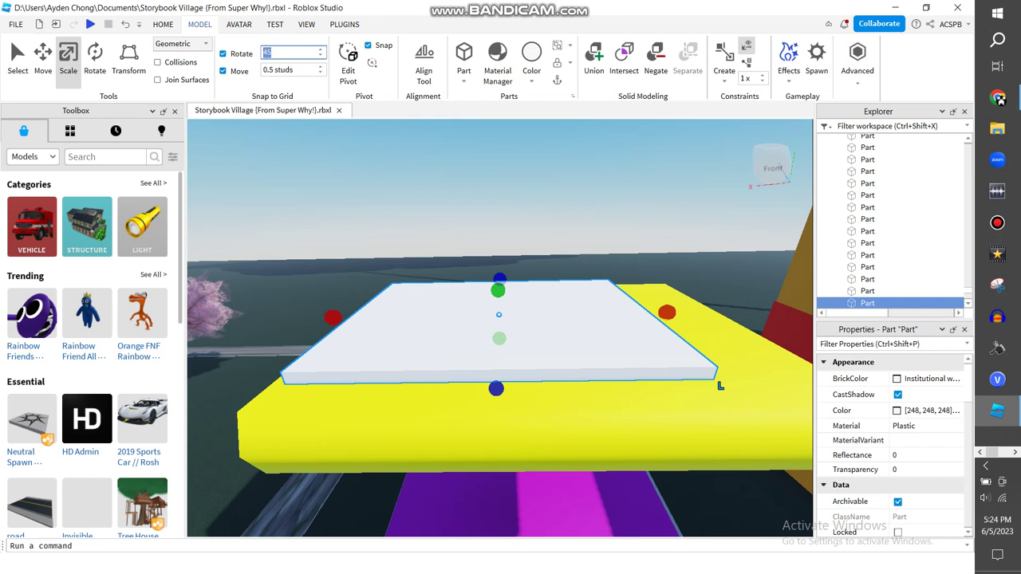
- Form a peaked roof above the yellow book from the tilted white slab and a copy sloping the opposite way
right_click_drag(719, 386, 708, 397)
key("ctrl+4")
left_click_drag(533, 286, 570, 265)
right_click_drag(571, 264, 479, 351)
key("ctrl+2")
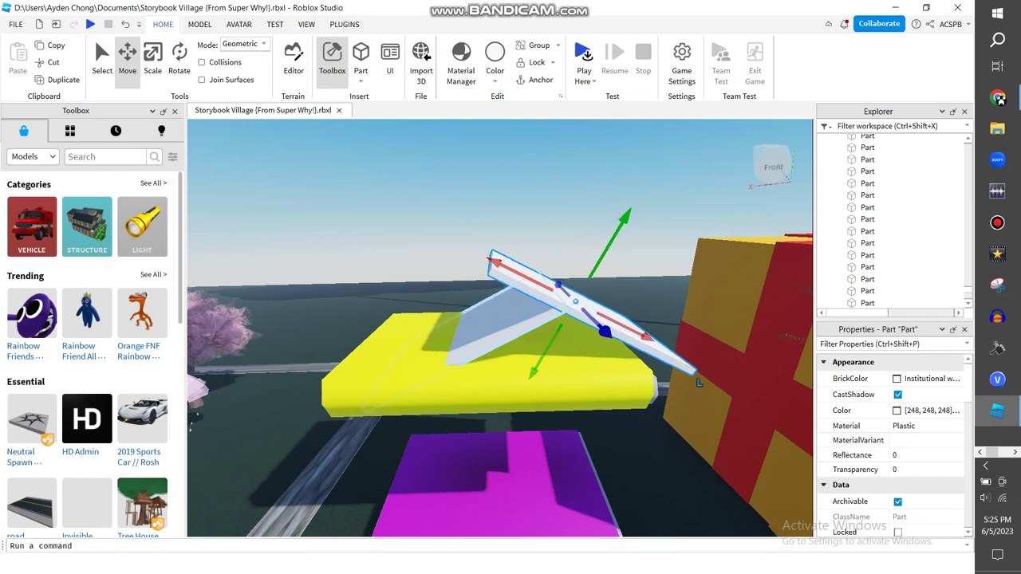
left_click(511, 319)
left_click_drag(478, 323, 400, 310)
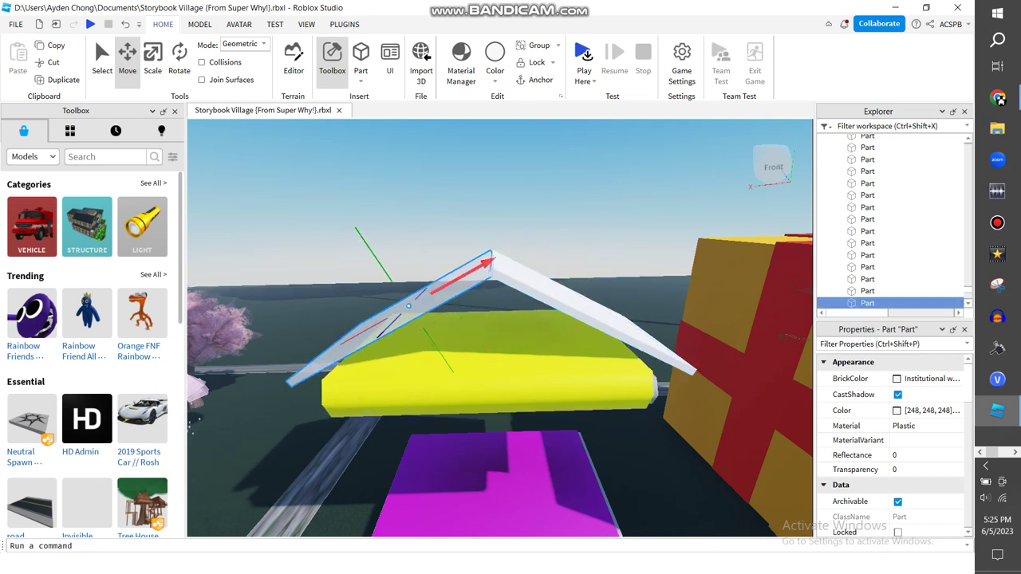
- Duplicate both white roof slabs and raise the copies to lie as a cover layer on the originals
right_click_drag(491, 312, 492, 312)
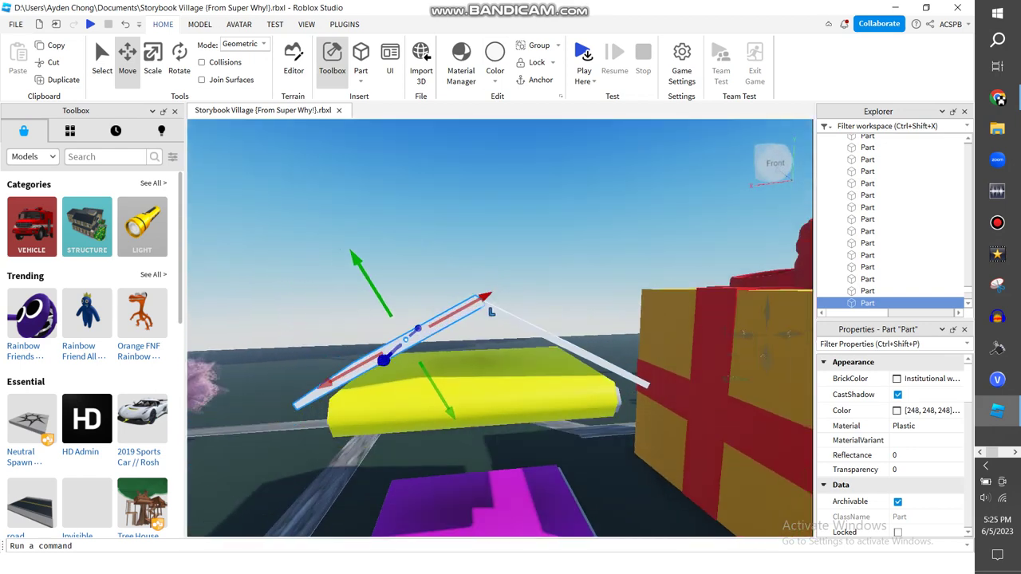
left_click_drag(491, 312, 652, 396)
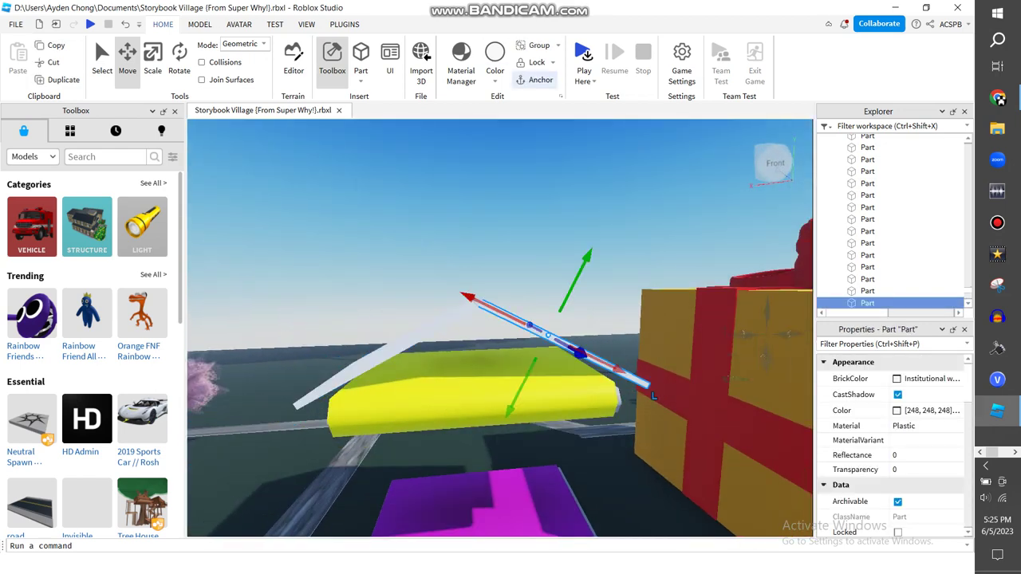
right_click_drag(652, 397, 653, 397)
left_click(520, 297)
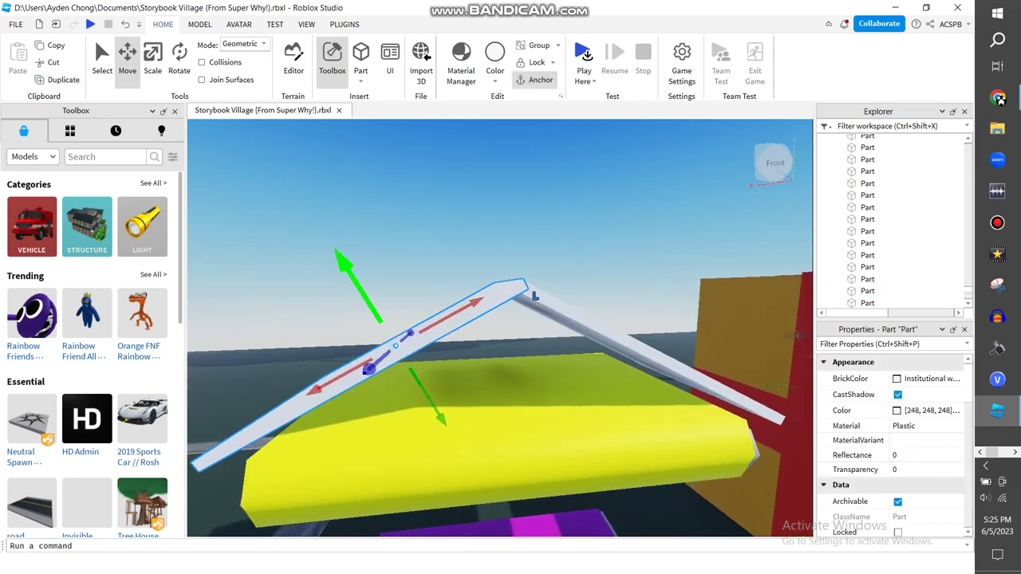
right_click_drag(520, 297, 519, 298)
left_click(559, 337)
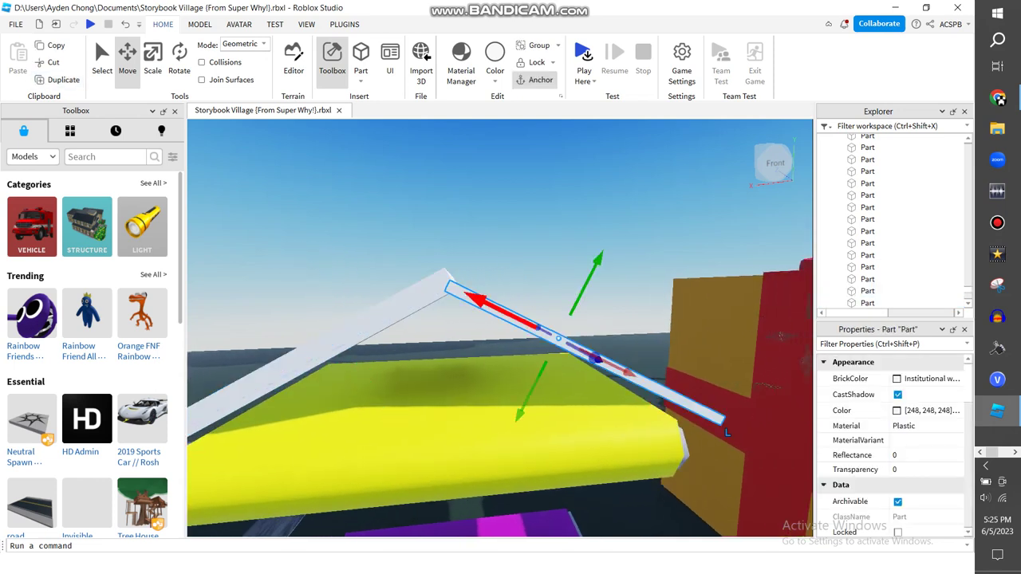
- Check the roof color in the Chrome reference video, then color both upper roof slabs Deep orange in Roblox Studio
left_click(998, 98)
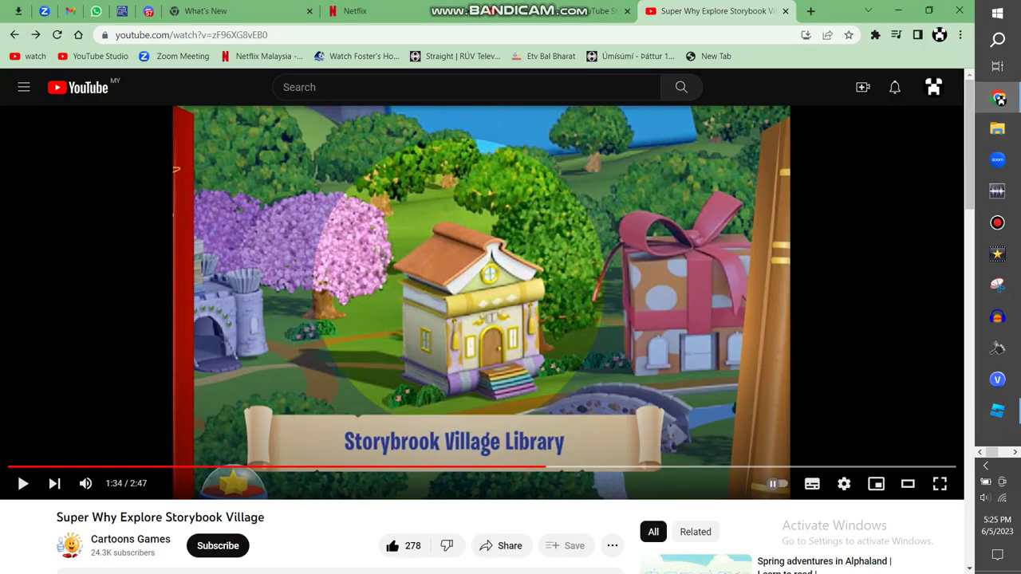
left_click(997, 410)
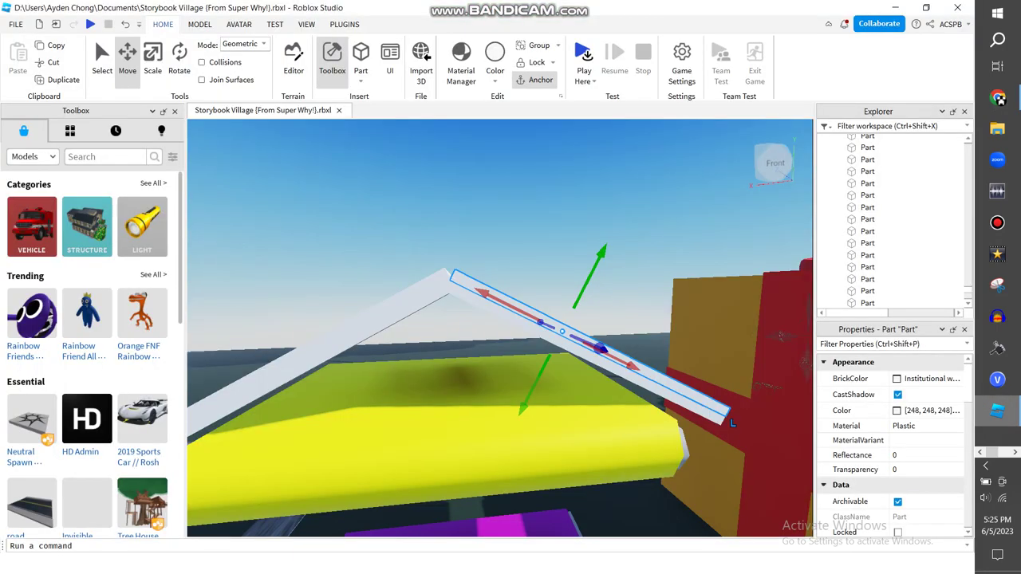
left_click(495, 64)
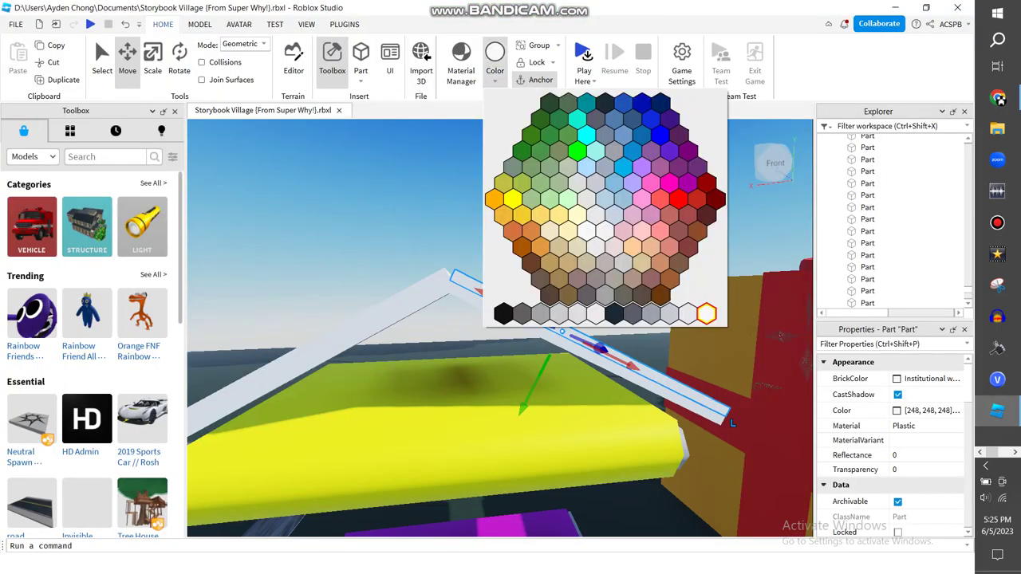
left_click(494, 200)
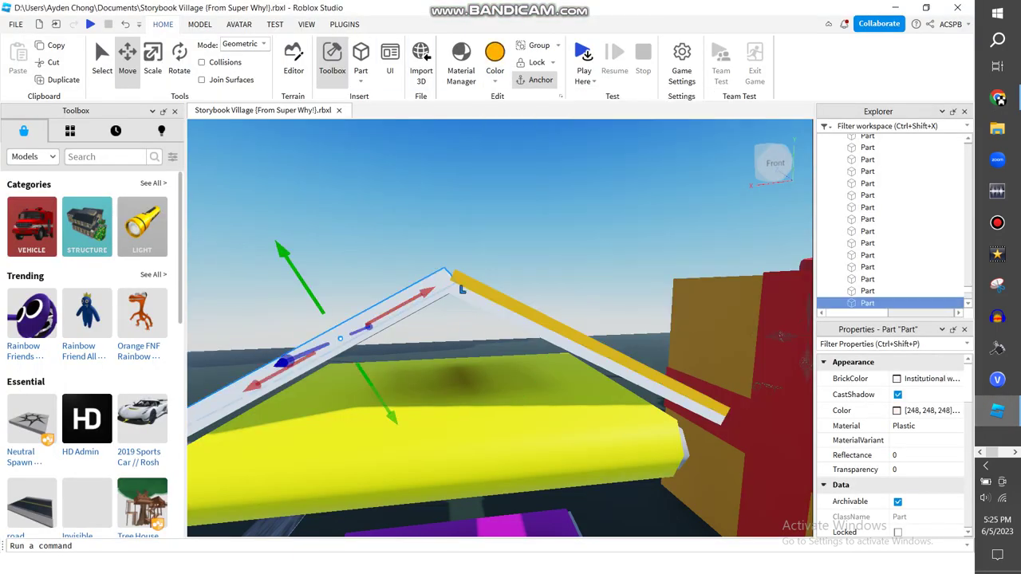
right_click_drag(732, 422, 606, 415)
left_click(343, 319)
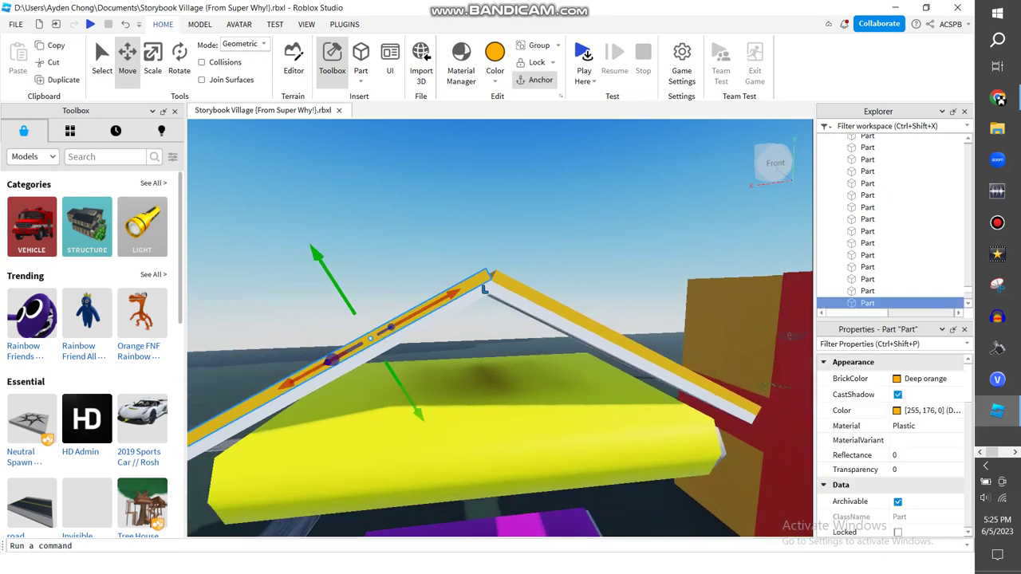
- Shape a copy of the orange slab into a small level block and center it over the roof ridge
left_click(152, 60)
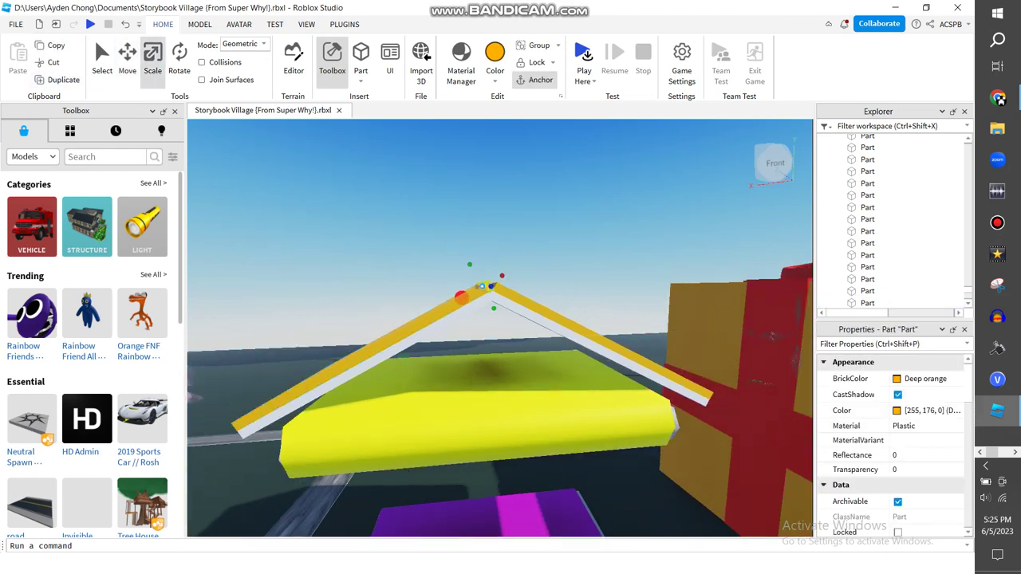
key("f")
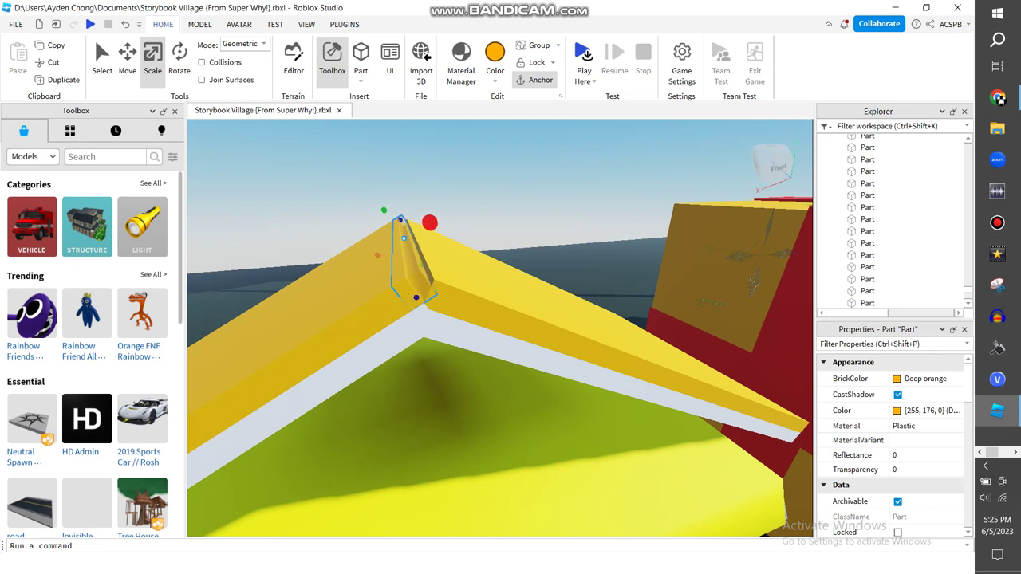
right_click_drag(478, 279, 516, 278)
key("ctrl+4")
left_click_drag(516, 279, 511, 285)
key("ctrl+2")
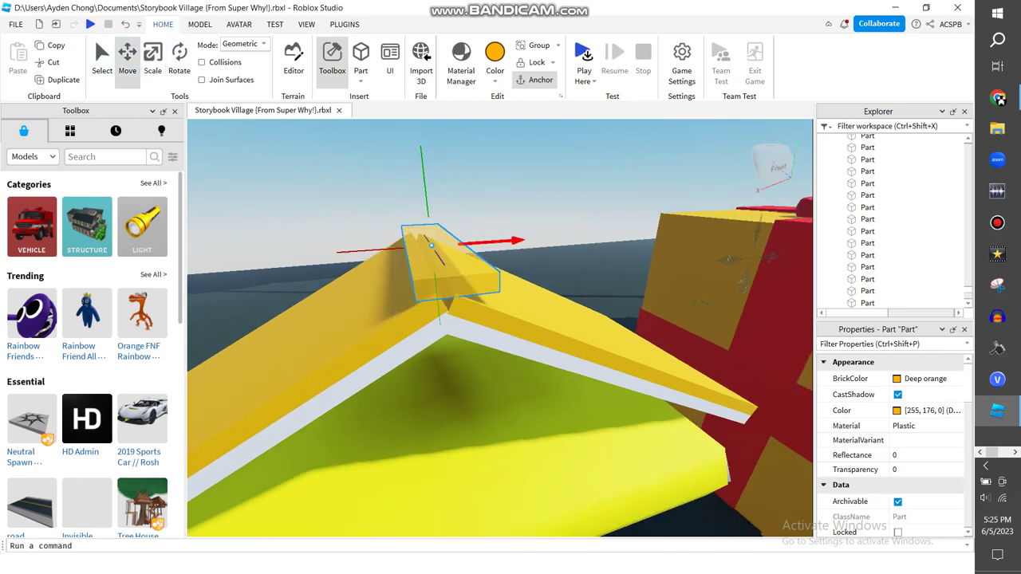
right_click_drag(430, 309, 517, 398)
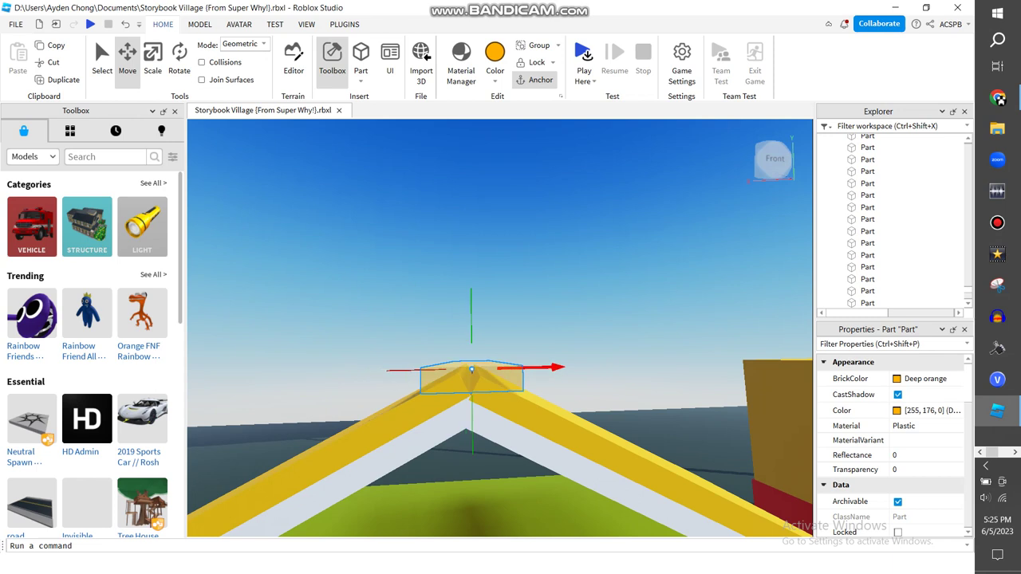
- Enlarge the orange block above the roof peak and extend it along the ridge between the two orange slabs
scroll(530, 397, "down", 3)
key("ctrl+3")
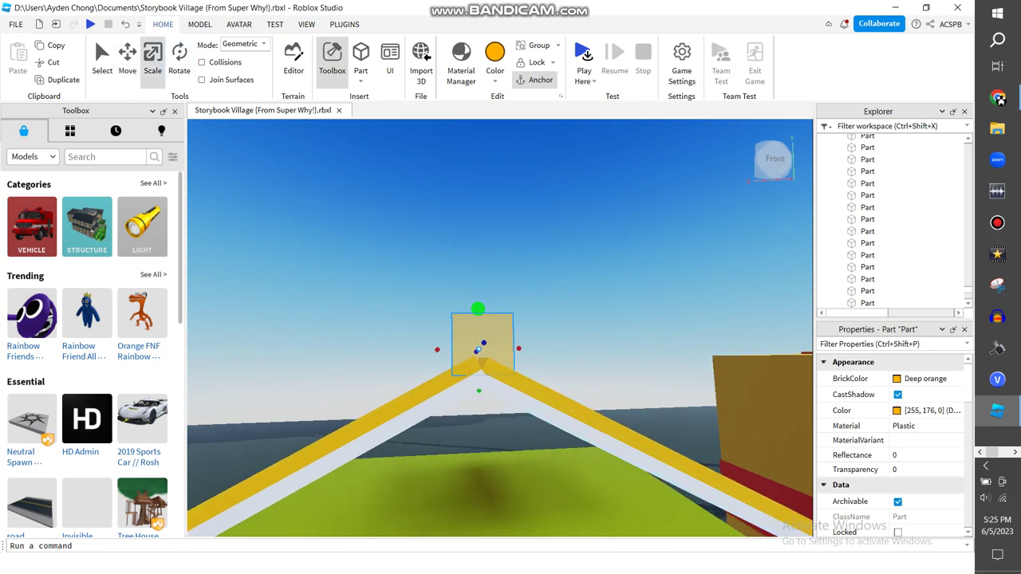
scroll(479, 354, "up", 5)
right_click_drag(479, 354, 542, 243)
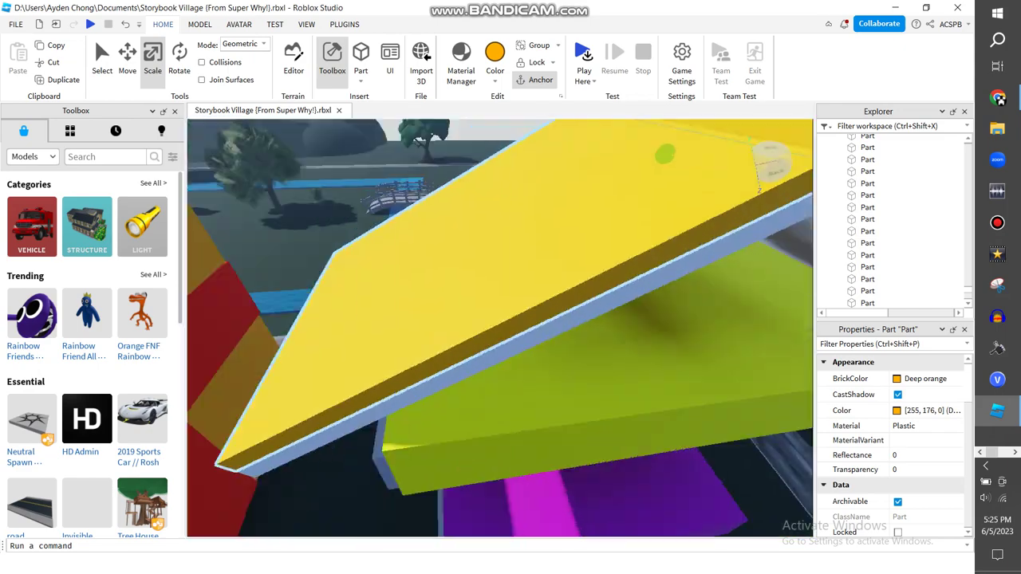
right_click_drag(556, 319, 570, 273)
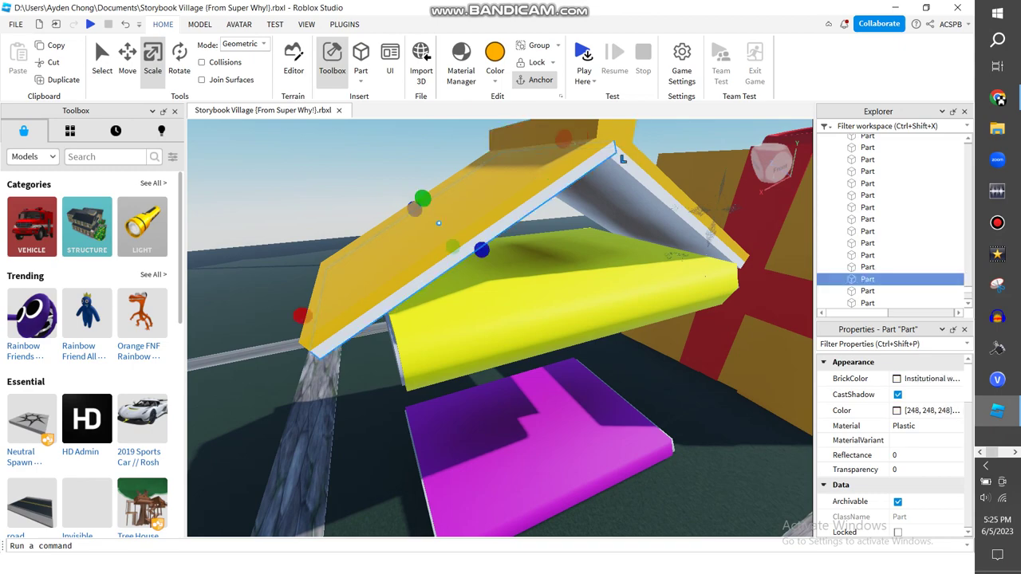
left_click(494, 192)
- Look around the village, viewing the gift-box house, ice cream cone, windmill and the unfinished library
key("s")
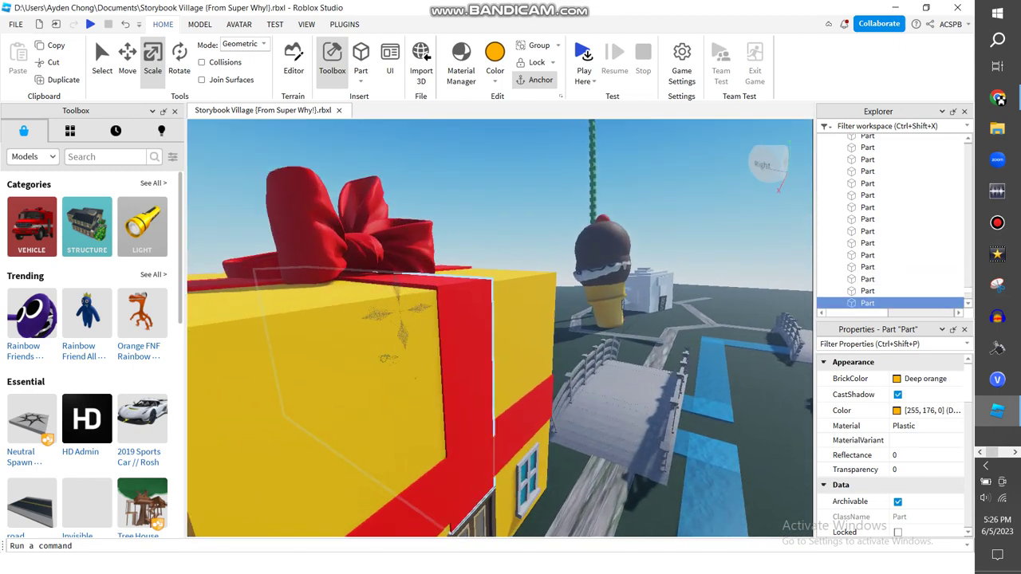
key("d")
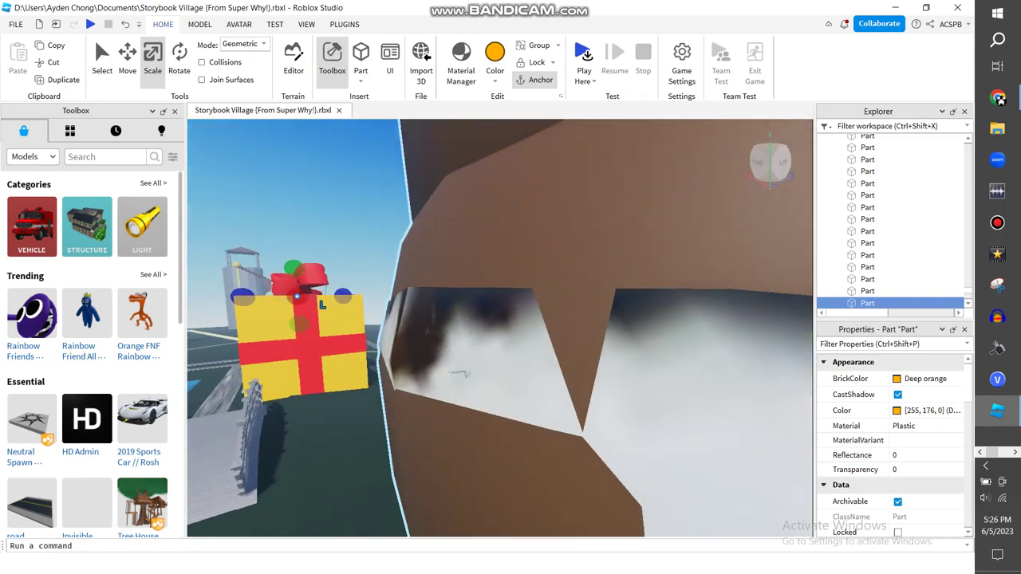
key("d")
key("s")
key("w")
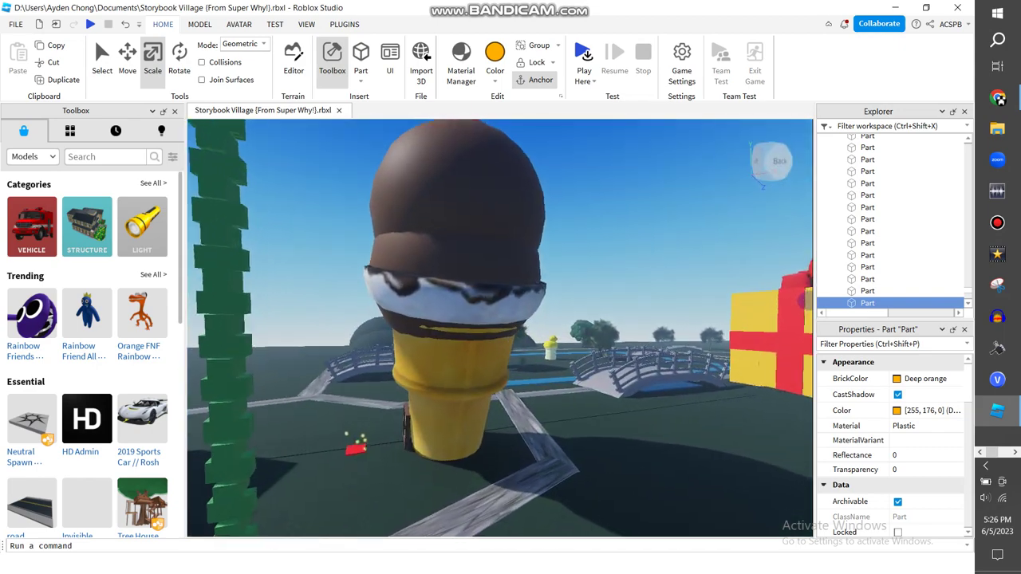
key("w")
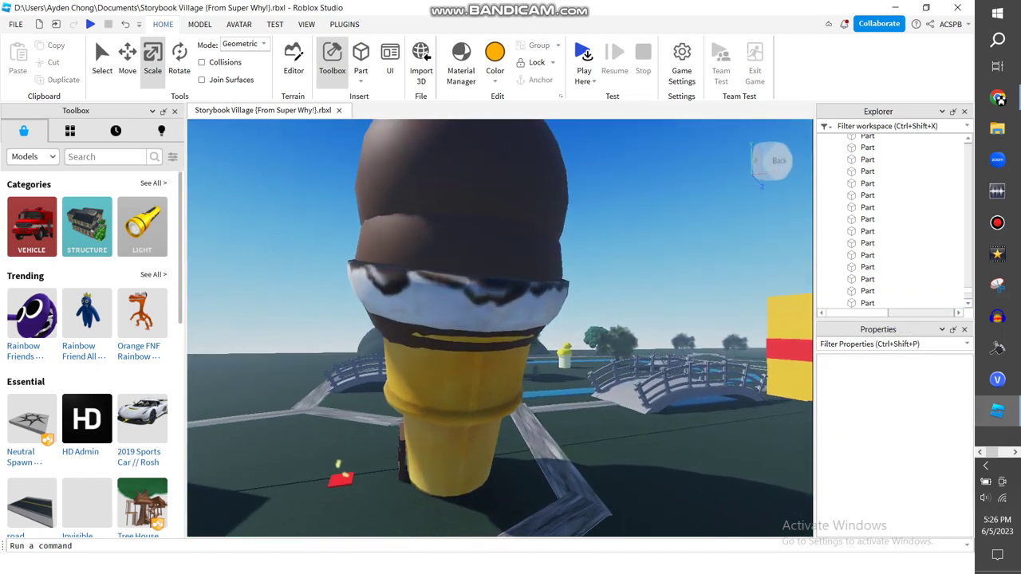
key("Right")
key("Left")
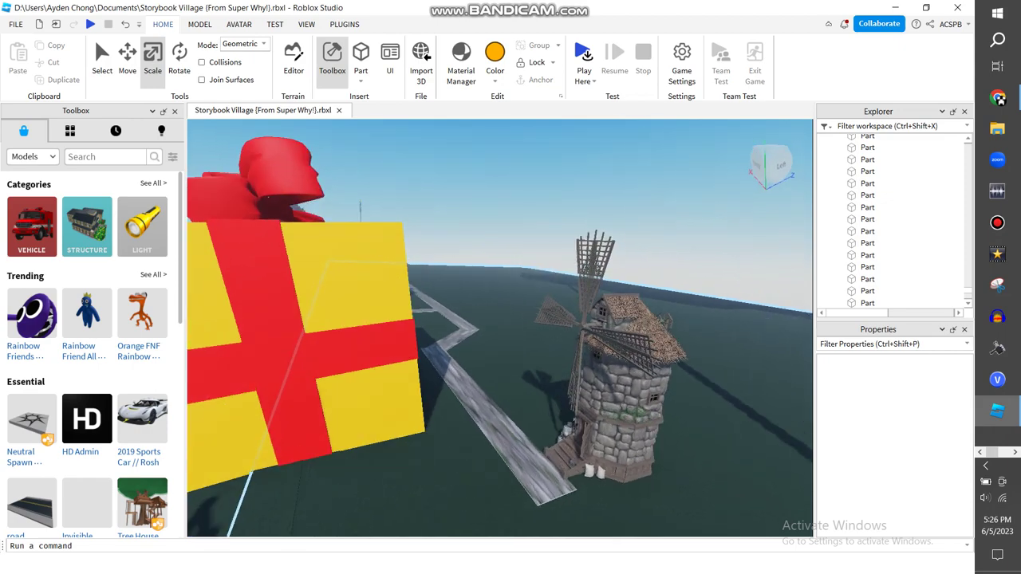
key("Right")
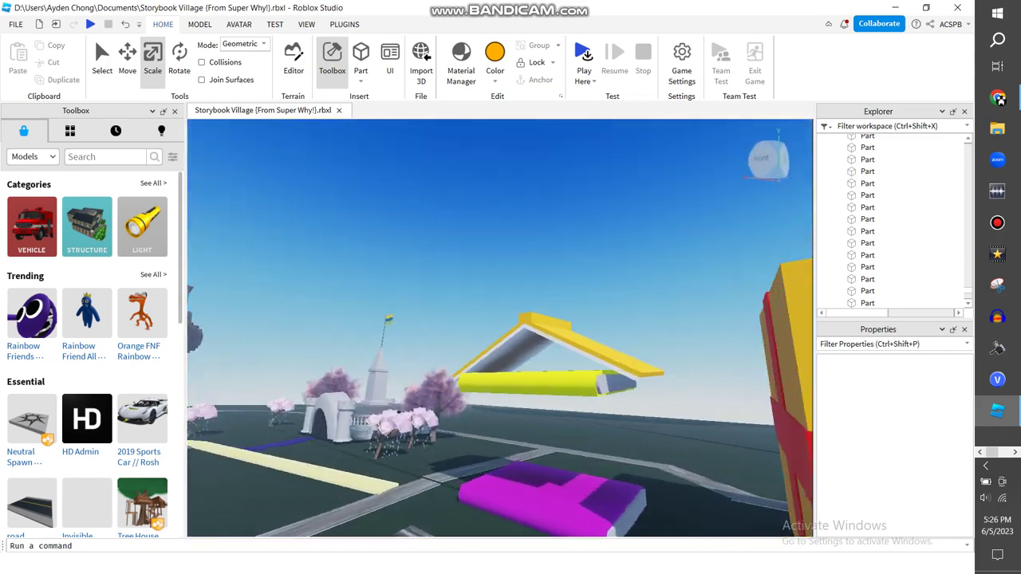
- Check the library walls in the Chrome reference video, then in Roblox Studio paste the orange block and stretch it across one end of the magenta book
key("alt+Tab")
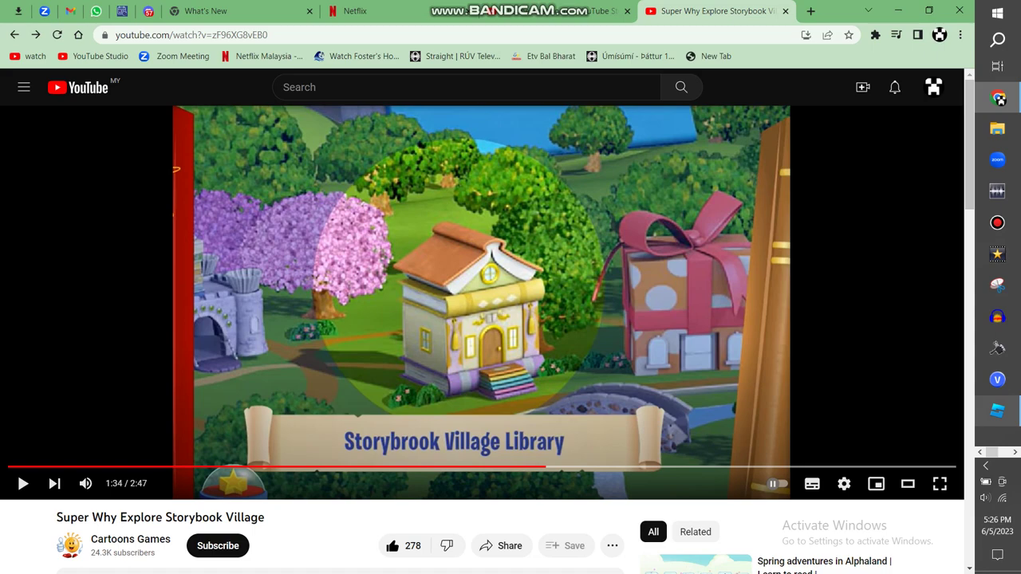
left_click(997, 410)
scroll(494, 319, "up", 5)
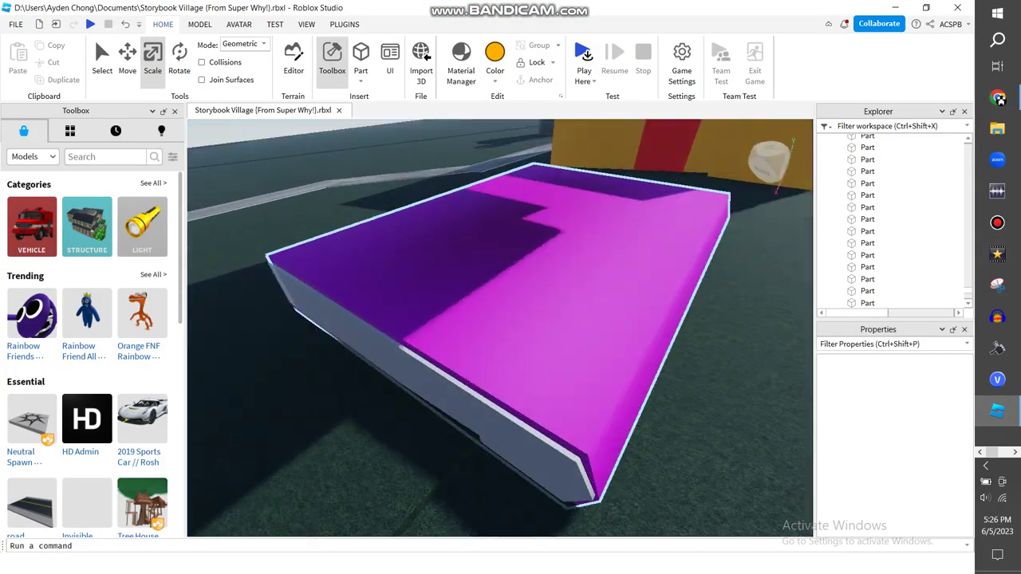
key("ctrl+v")
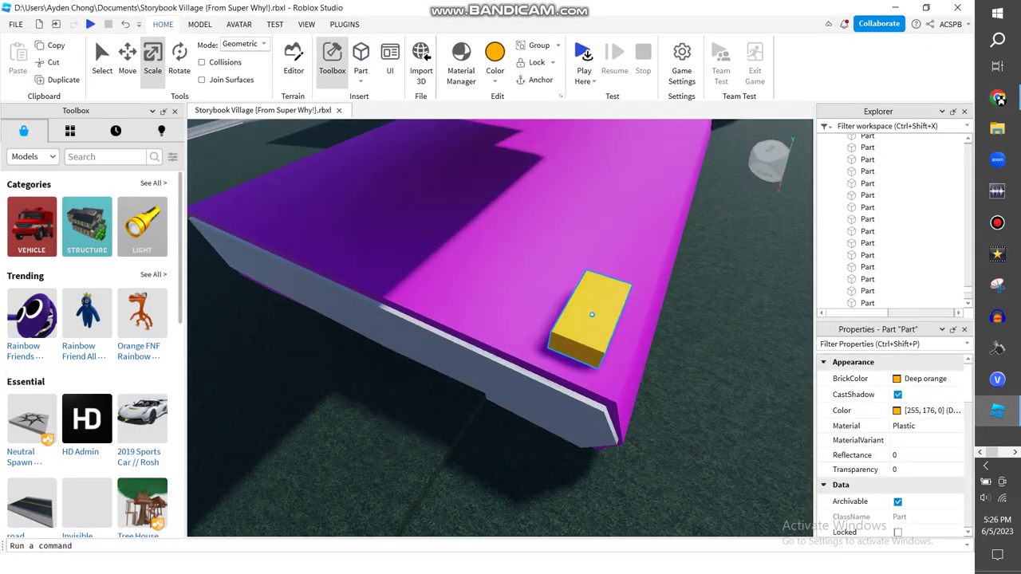
left_click_drag(615, 287, 594, 341)
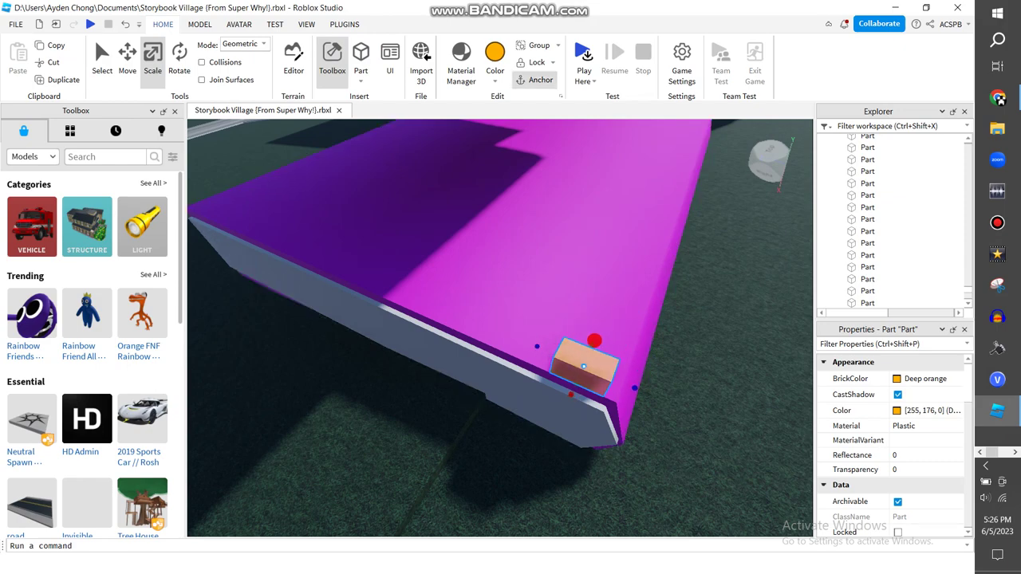
right_click_drag(510, 319, 479, 335)
left_click_drag(536, 413, 542, 274)
right_click_drag(542, 274, 442, 327)
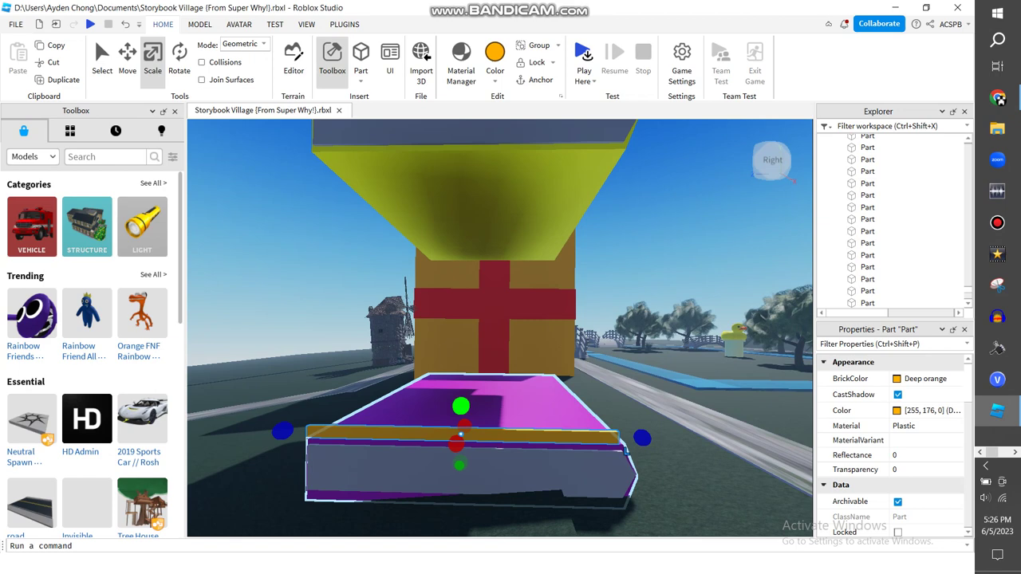
- Raise the orange strip into a side wall reaching the yellow book and color it Institutional white
scroll(501, 327, "up", 3)
left_click_drag(431, 264, 425, 192)
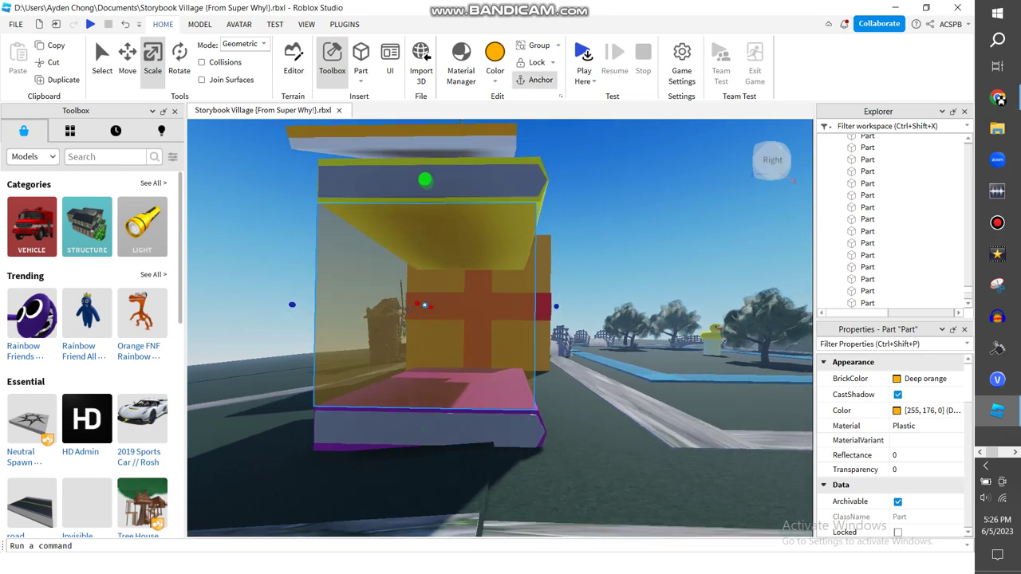
scroll(559, 319, "up", 3)
left_click(495, 81)
left_click(706, 313)
- Duplicate the white side wall and place the copy at the opposite end of the magenta book
right_click_drag(510, 319, 415, 355)
key("ctrl+2")
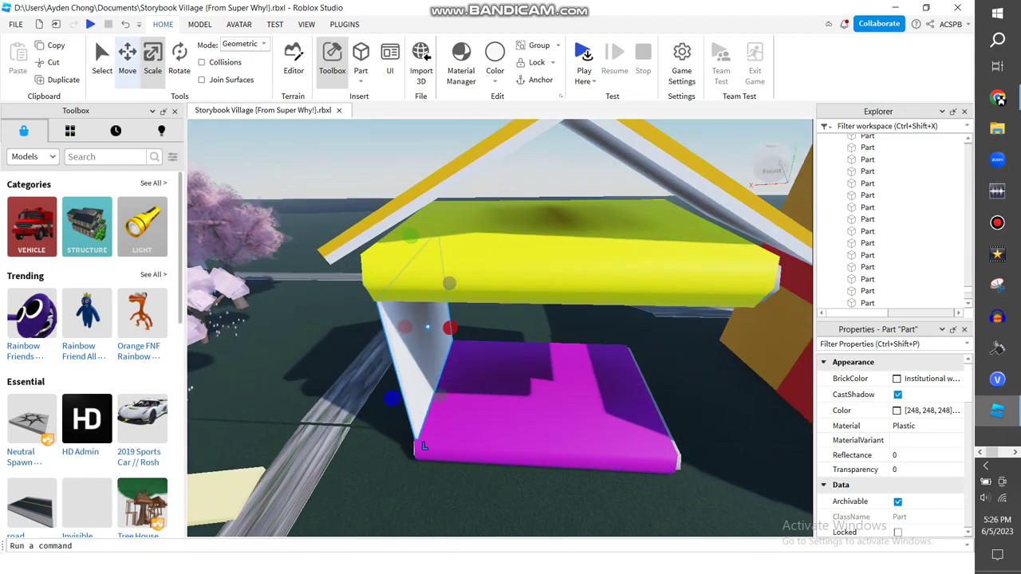
key("f")
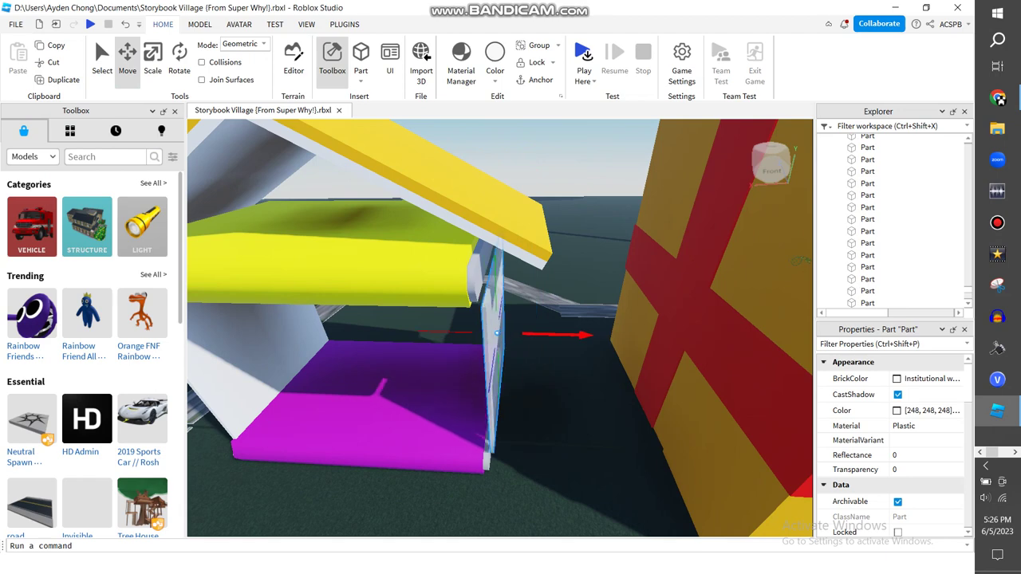
key("w")
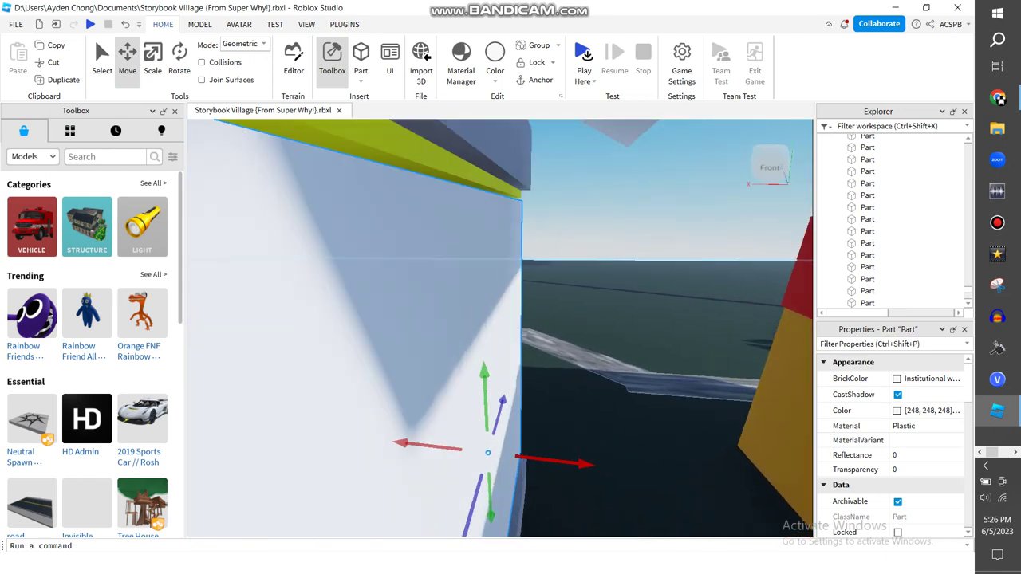
- Check the Chrome reference video, then in Roblox Studio form a white back wall between the two side walls from a copy of a side wall
left_click(431, 375)
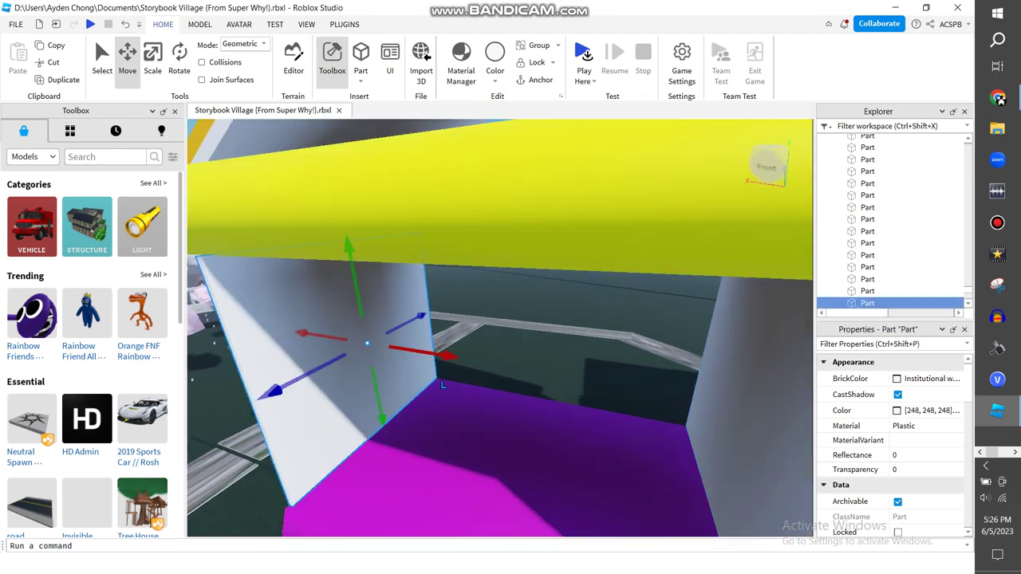
left_click(998, 98)
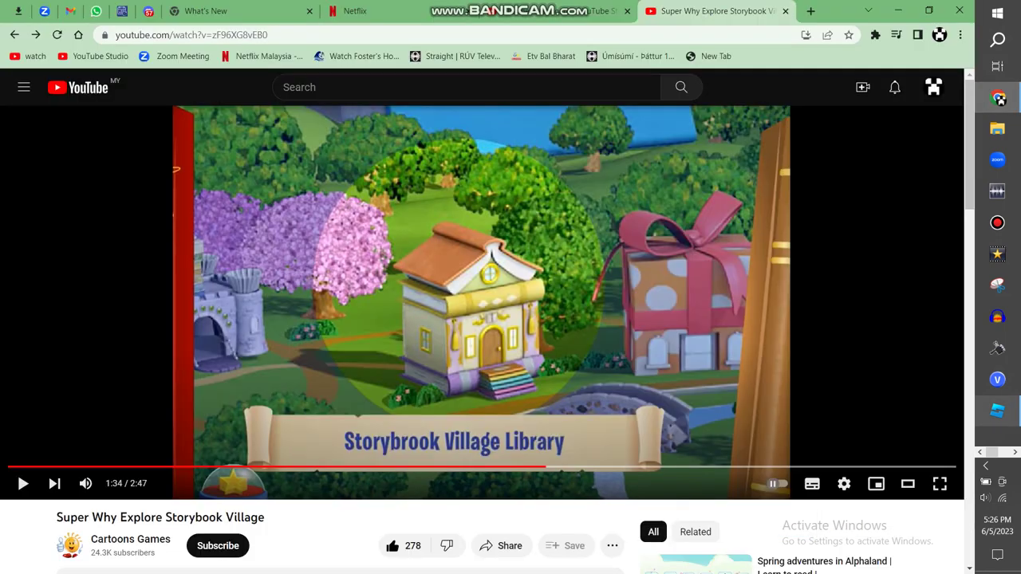
left_click(998, 98)
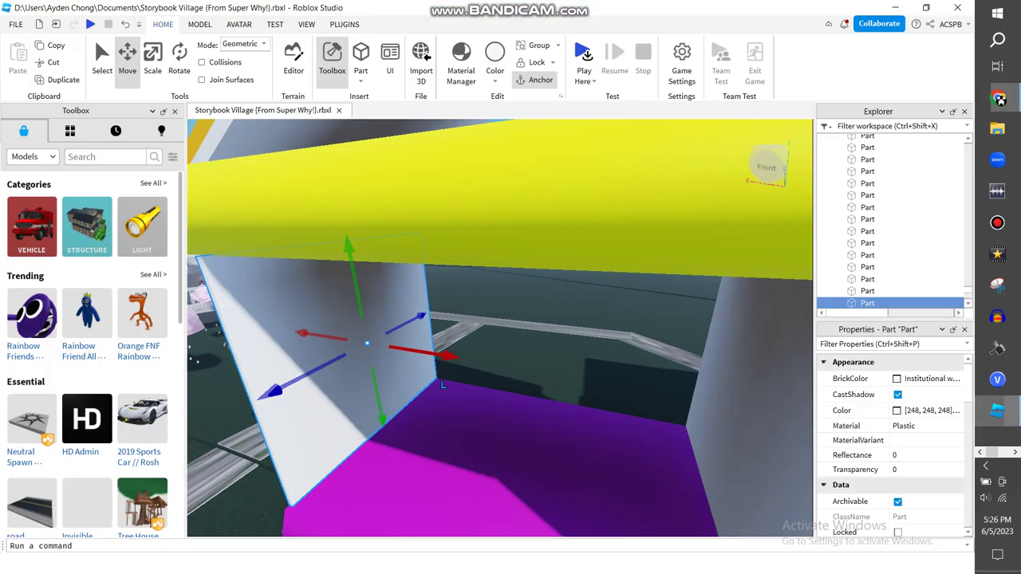
key("q")
key("ctrl+3")
right_click_drag(501, 312, 446, 303)
right_click_drag(518, 295, 544, 280)
key("f")
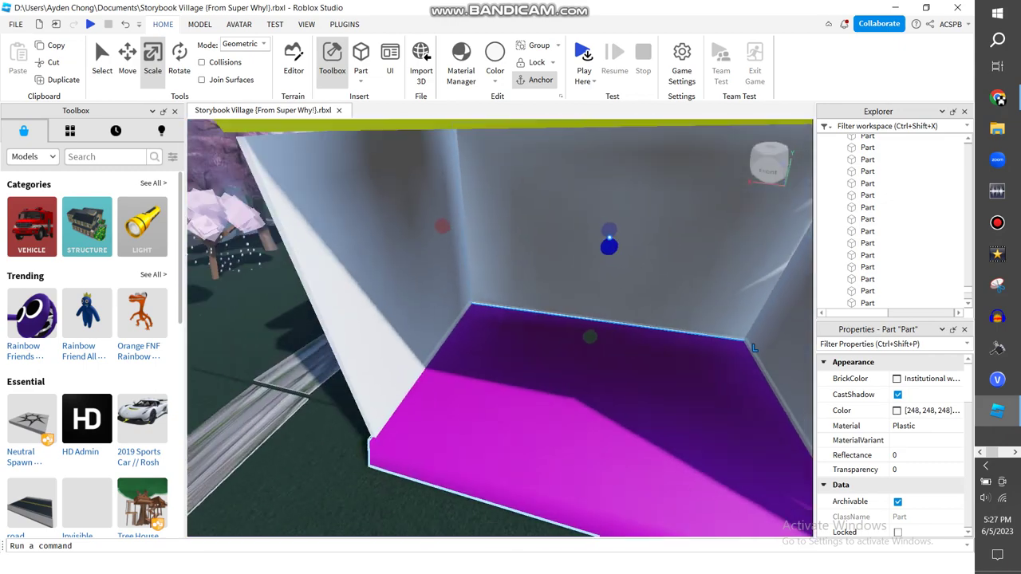
key("w")
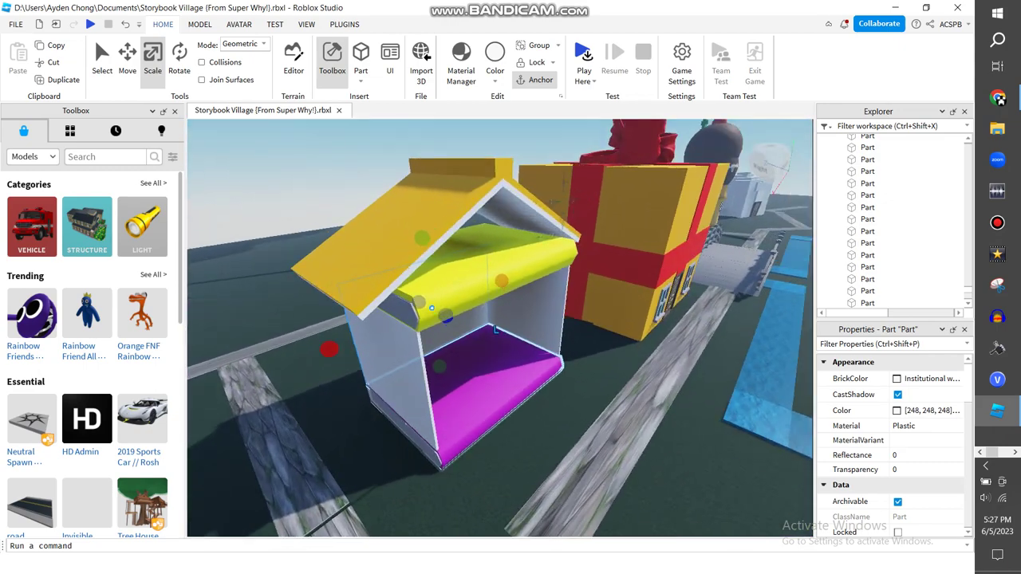
- Shrink a copy of the white side wall into a small window pane and color it Toothpaste
key("s")
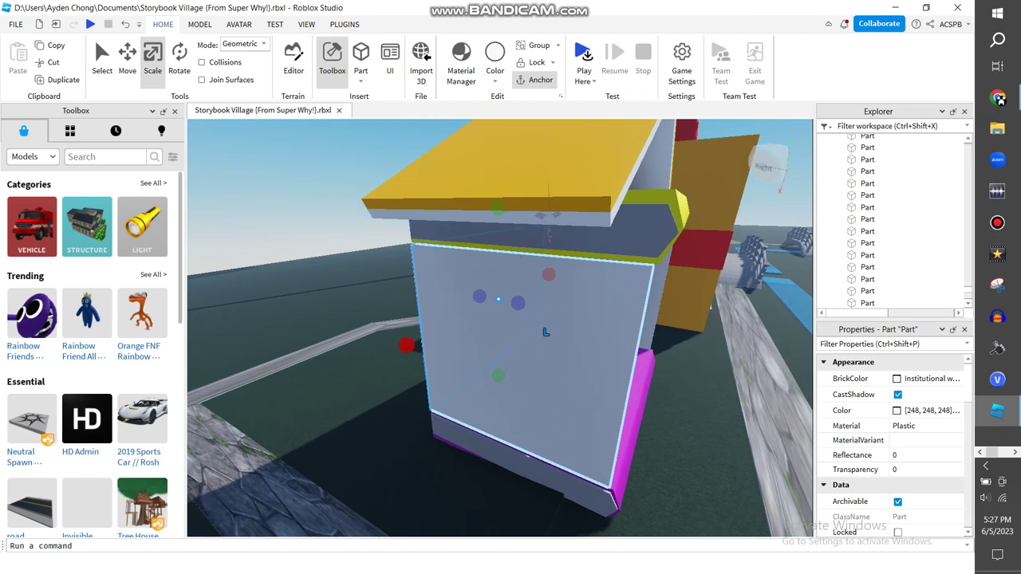
left_click(562, 475)
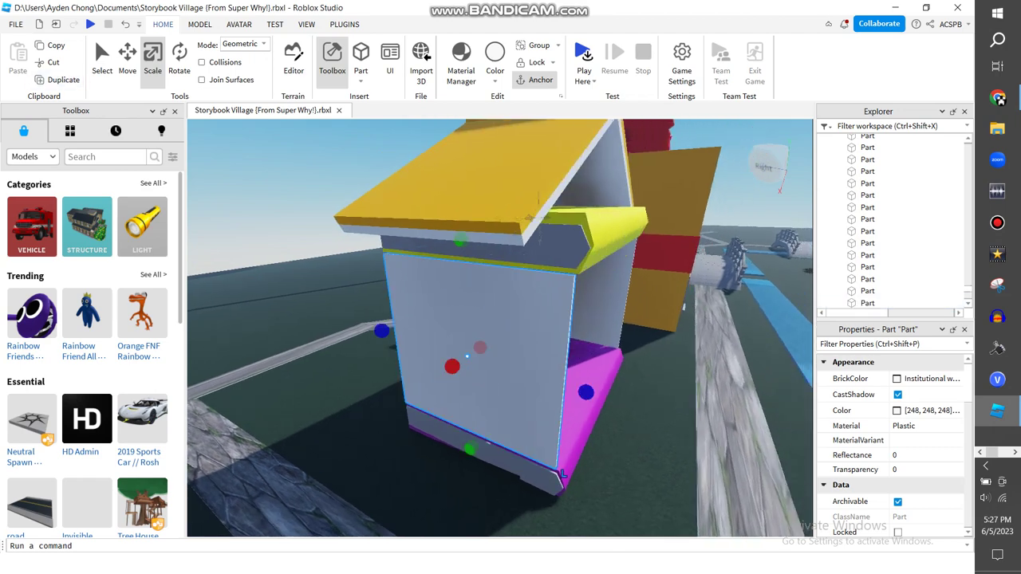
left_click_drag(562, 476, 548, 477)
scroll(557, 489, "down", 5)
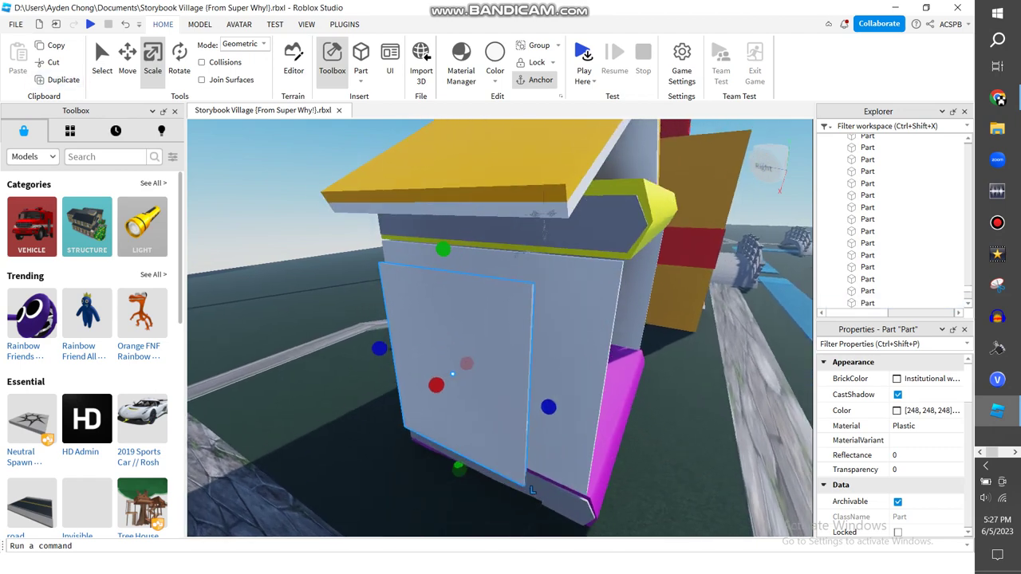
right_click_drag(479, 319, 582, 319)
left_click(495, 60)
left_click(587, 135)
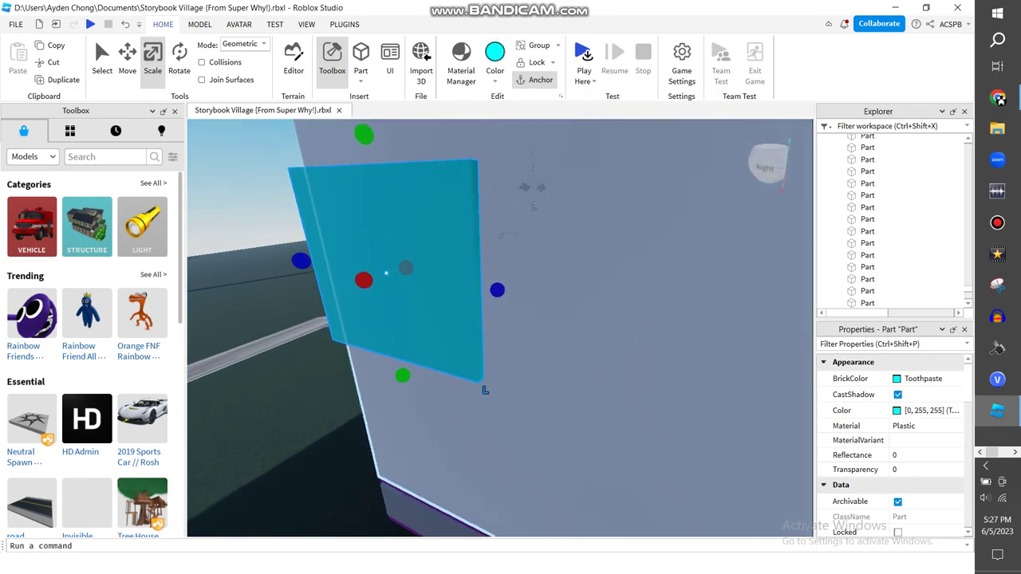
- Reduce the Toothpaste pane to a small square and center it on the outside of the side wall
right_click_drag(408, 287, 408, 343)
scroll(409, 343, "up", 5)
left_click_drag(409, 345, 475, 383)
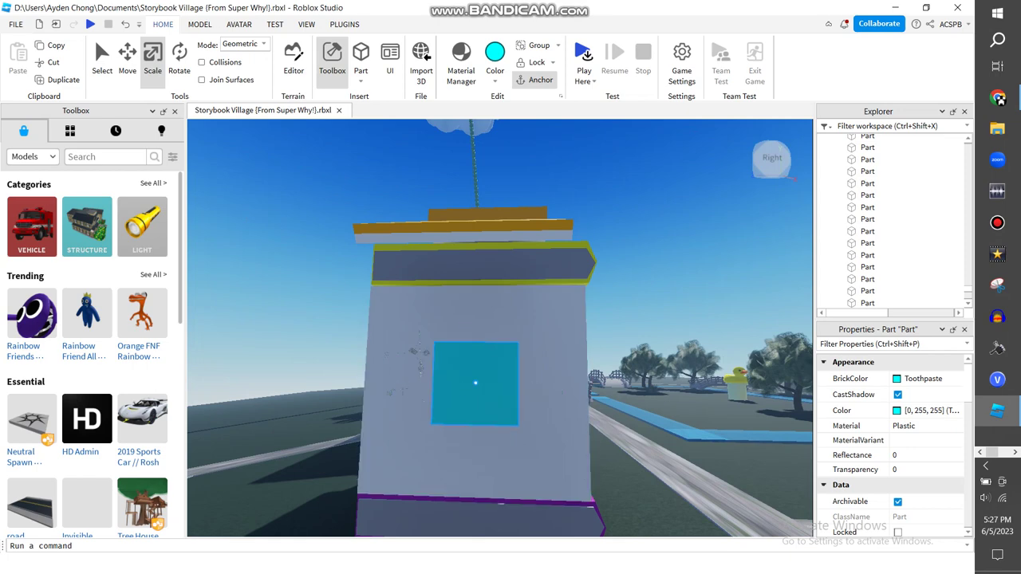
- Check the window in the Chrome reference video, then in Roblox Studio make a slightly larger New Yeller square behind the pane as its frame
left_click(998, 98)
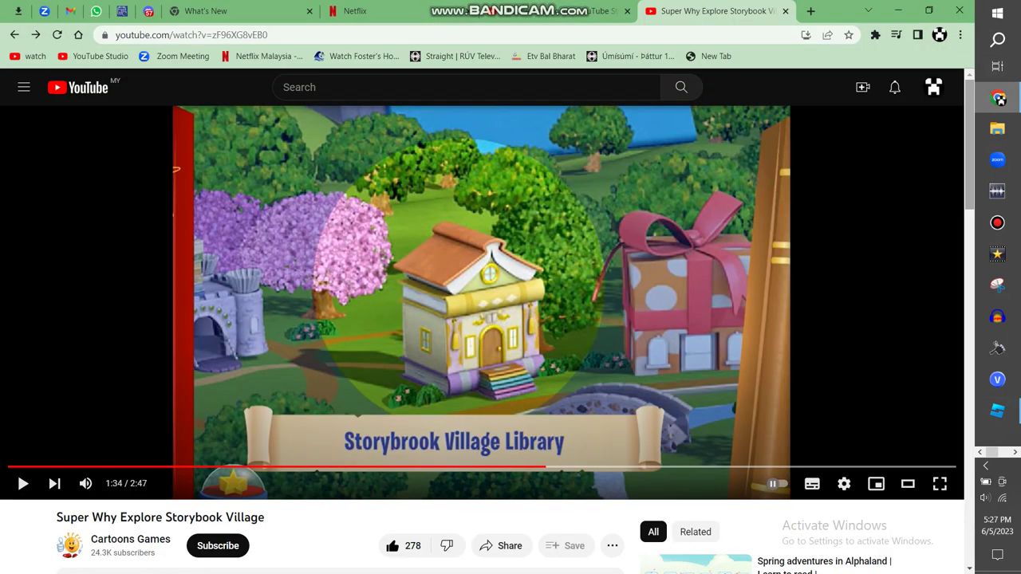
left_click(998, 98)
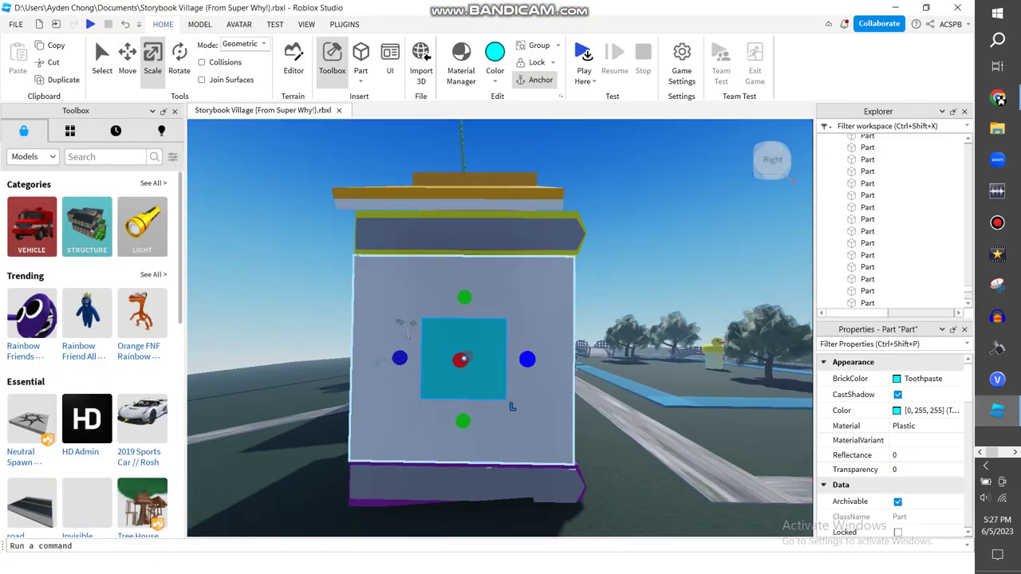
left_click_drag(418, 355, 412, 355)
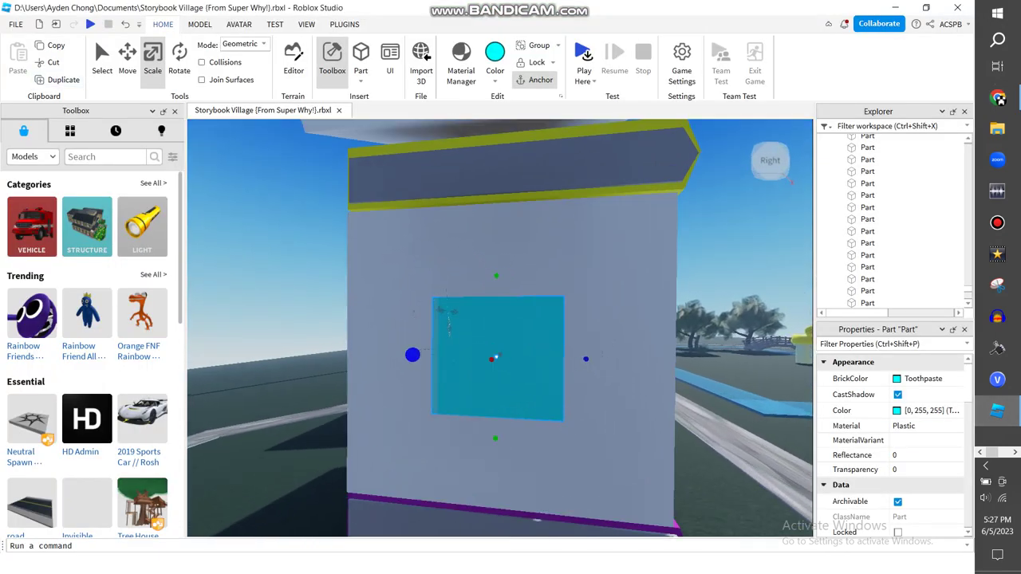
left_click_drag(585, 359, 593, 356)
left_click(495, 80)
left_click(513, 200)
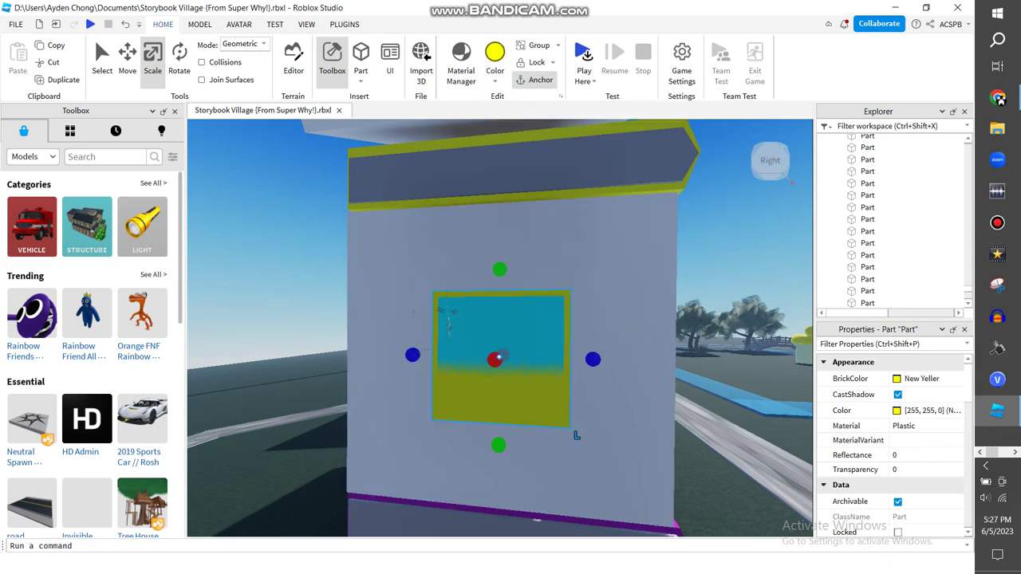
- Bring the Toothpaste pane in front of the yellow frame, then check the window's design in the Chrome reference video and return to Roblox Studio
key("ctrl+z")
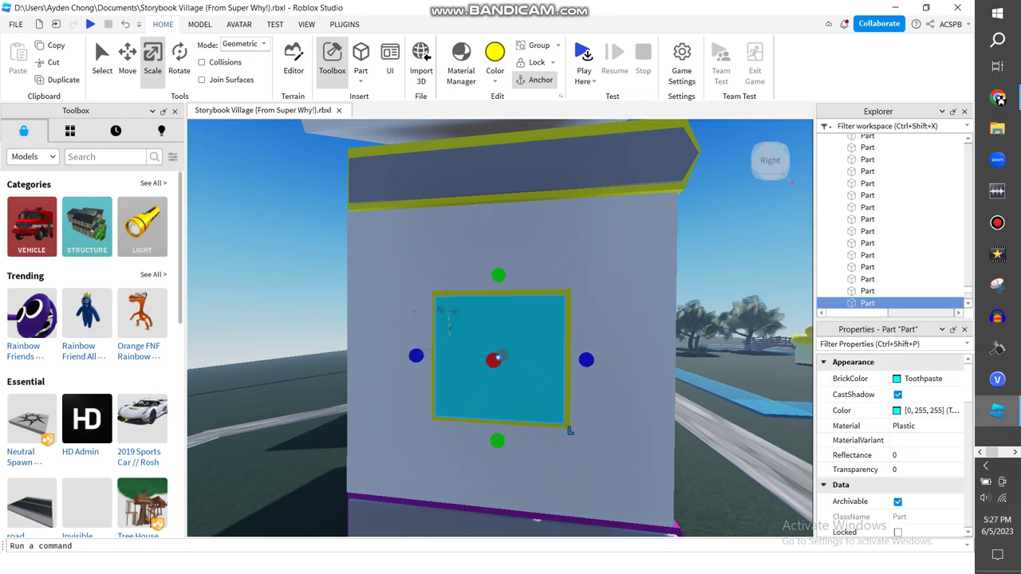
scroll(498, 357, "down", 2)
left_click(997, 97)
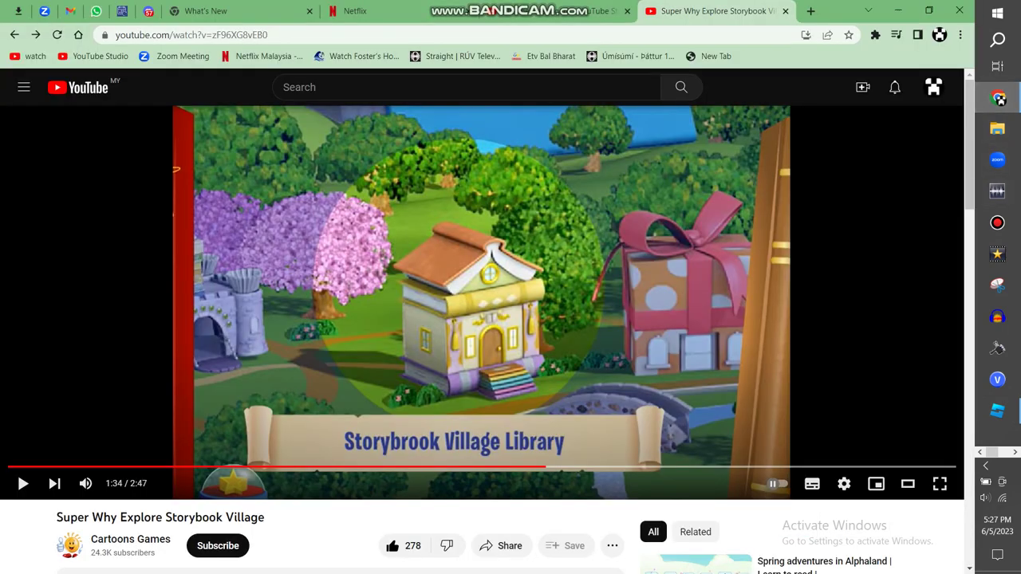
left_click(998, 97)
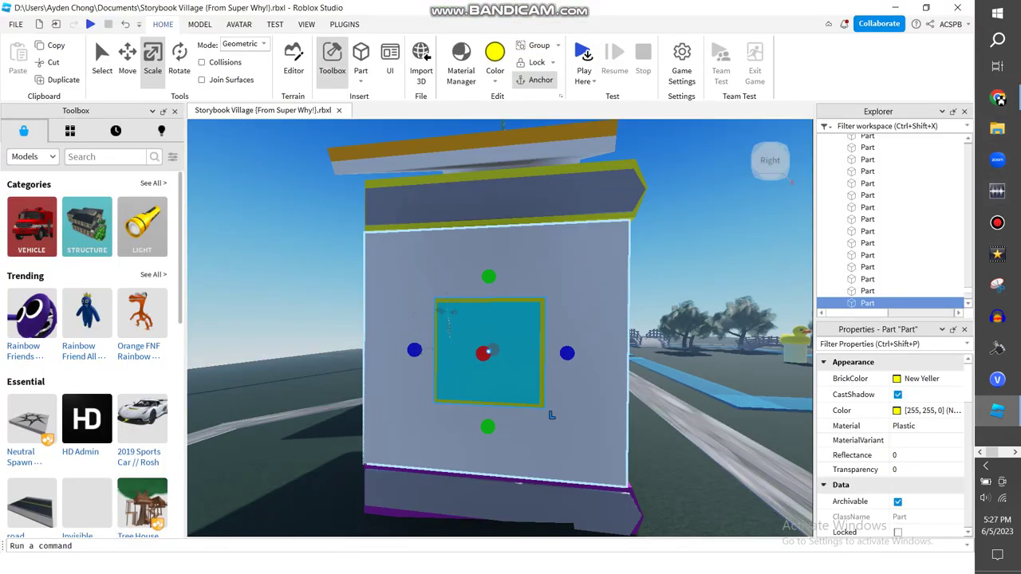
- Flatten a copy of the yellow window frame into a thin horizontal bar across the middle of the pane
key("w")
left_click(486, 386)
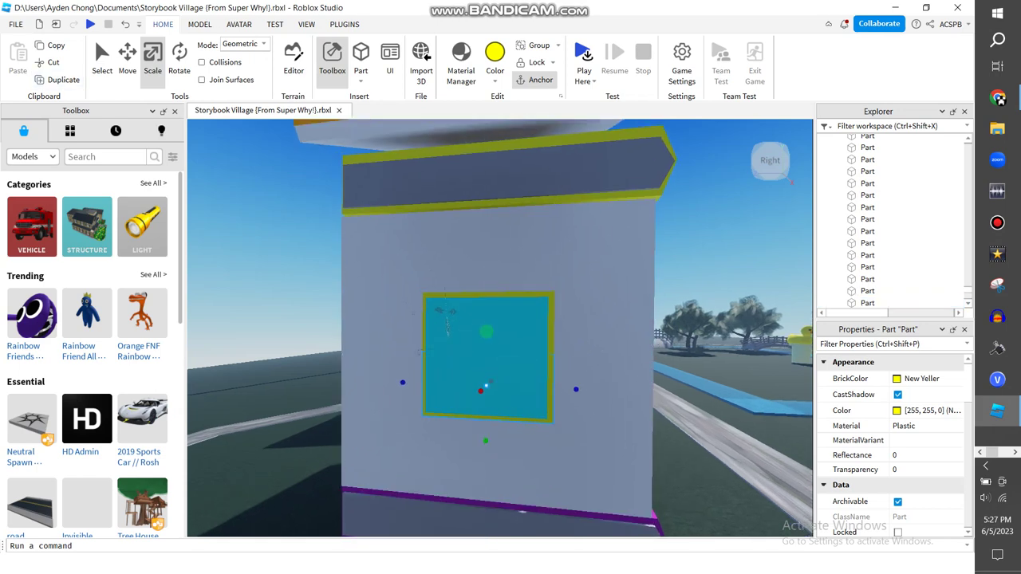
key("f")
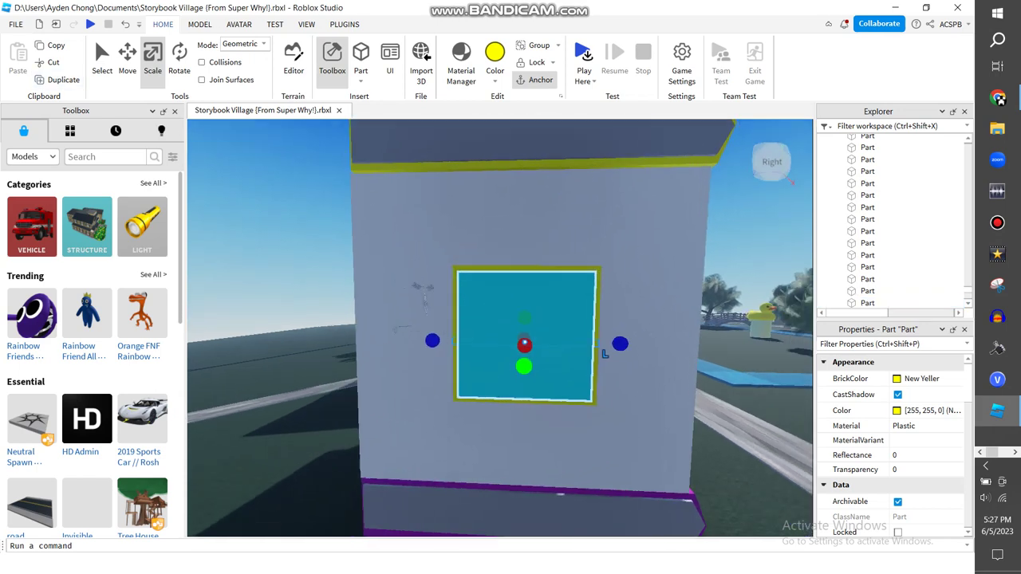
left_click(571, 339)
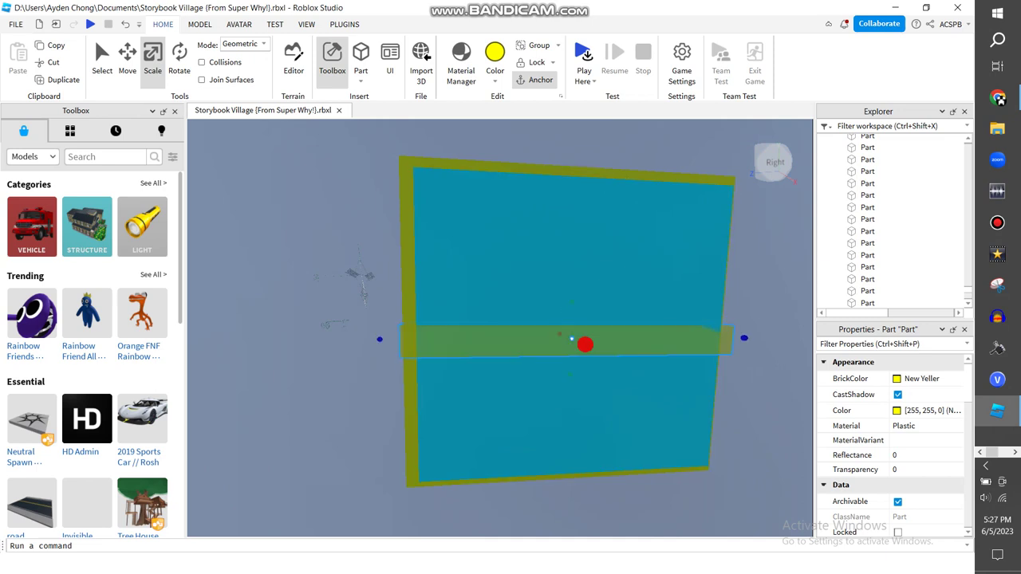
left_click_drag(571, 339, 573, 340)
- Color the horizontal window bar Reddish brown and shorten it to fit inside the yellow frame
left_click(494, 80)
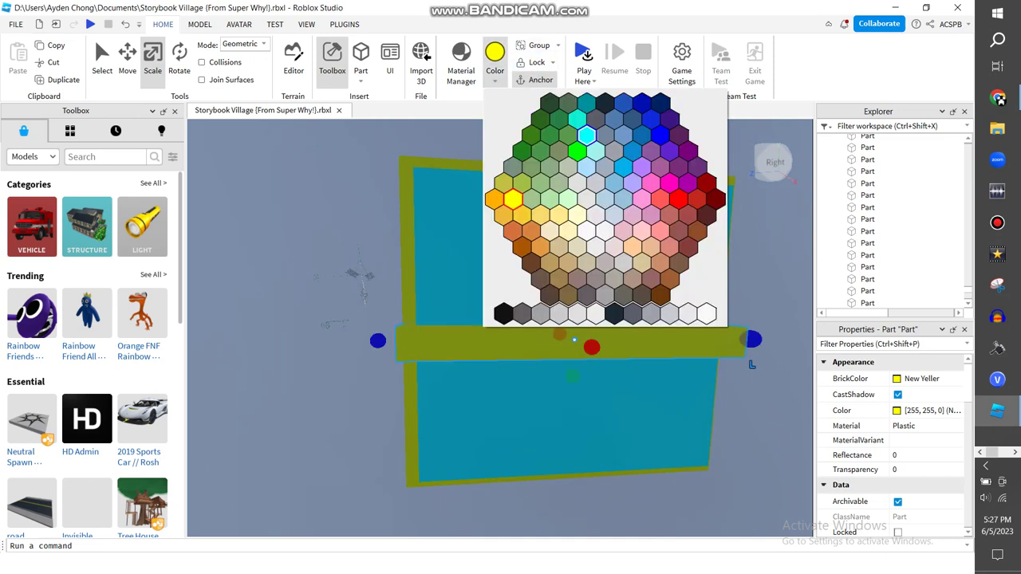
left_click(531, 263)
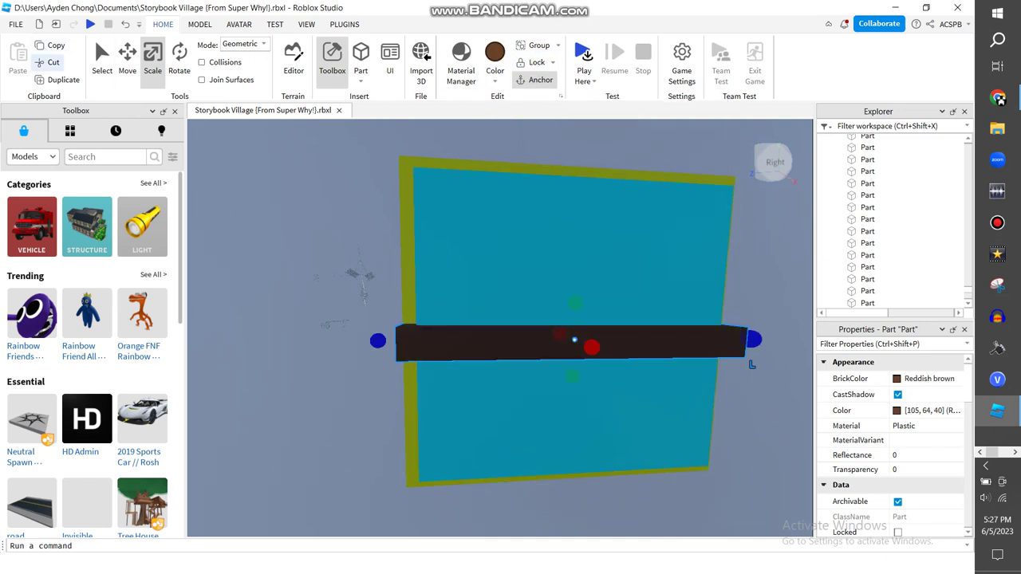
left_click_drag(574, 339, 574, 340)
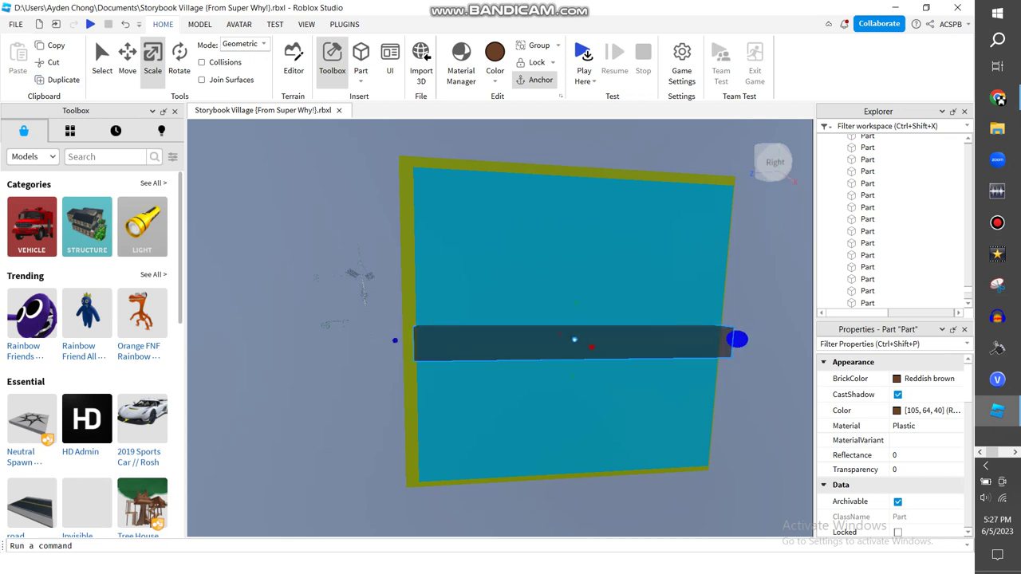
scroll(566, 339, "down", 5)
right_click_drag(566, 339, 606, 339)
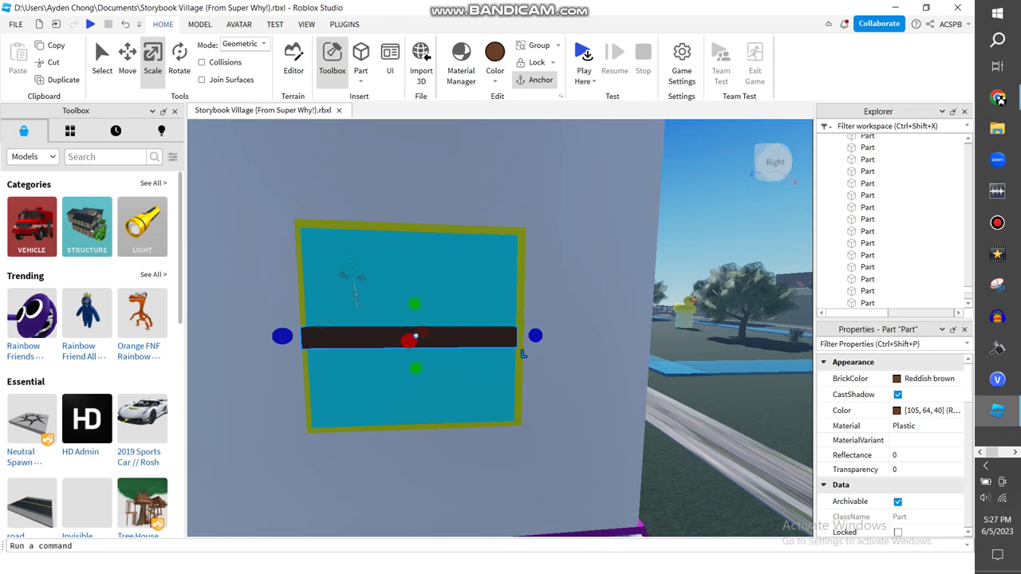
- Adjust the rotation snap and rotate a copy of the brown bar upright to form a cross over the window pane
key("ctrl+4")
left_click_drag(376, 280, 483, 335)
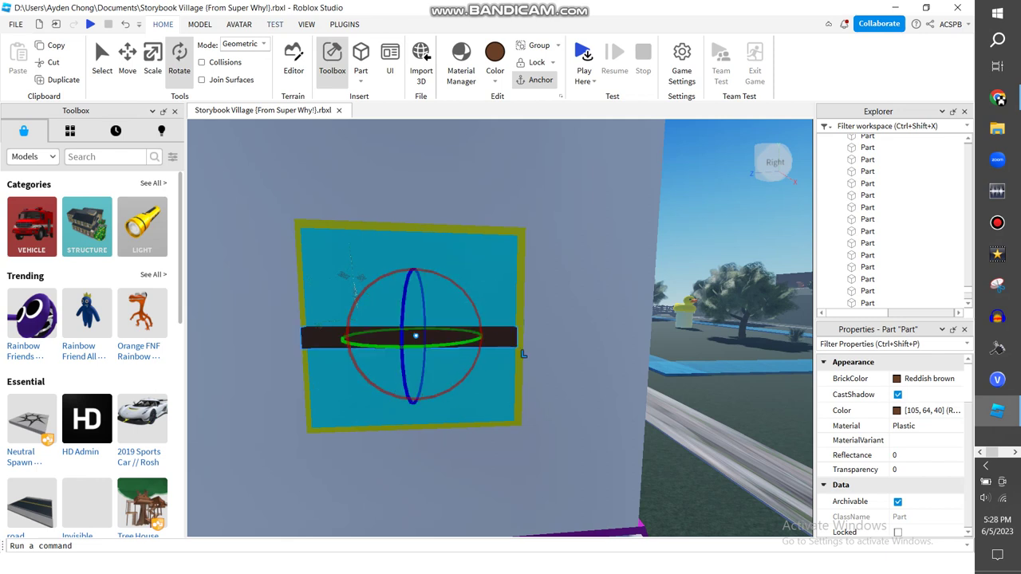
left_click(200, 24)
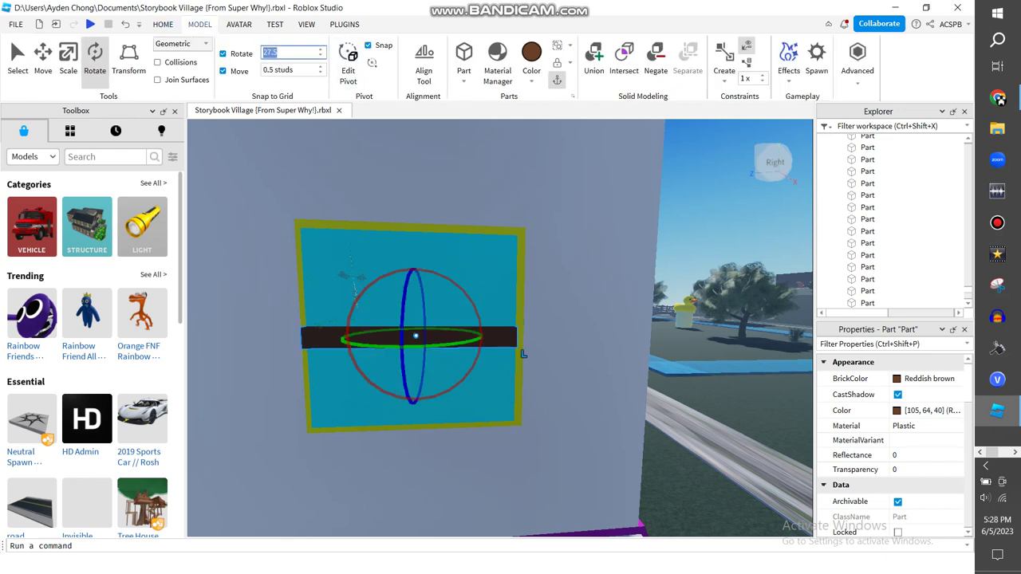
key("Return")
left_click_drag(462, 288, 366, 288)
scroll(351, 275, "down", 5)
right_click_drag(351, 275, 376, 356)
- Inspect the library's open front, compare it with the Chrome reference video, and return to Roblox Studio
left_click(274, 24)
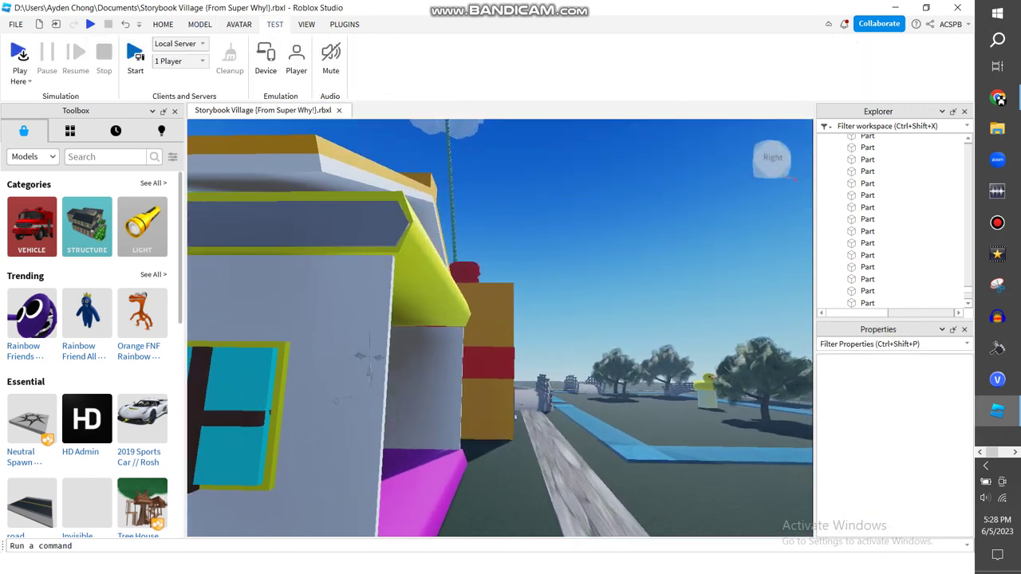
scroll(478, 320, "down", 3)
right_click_drag(478, 319, 414, 327)
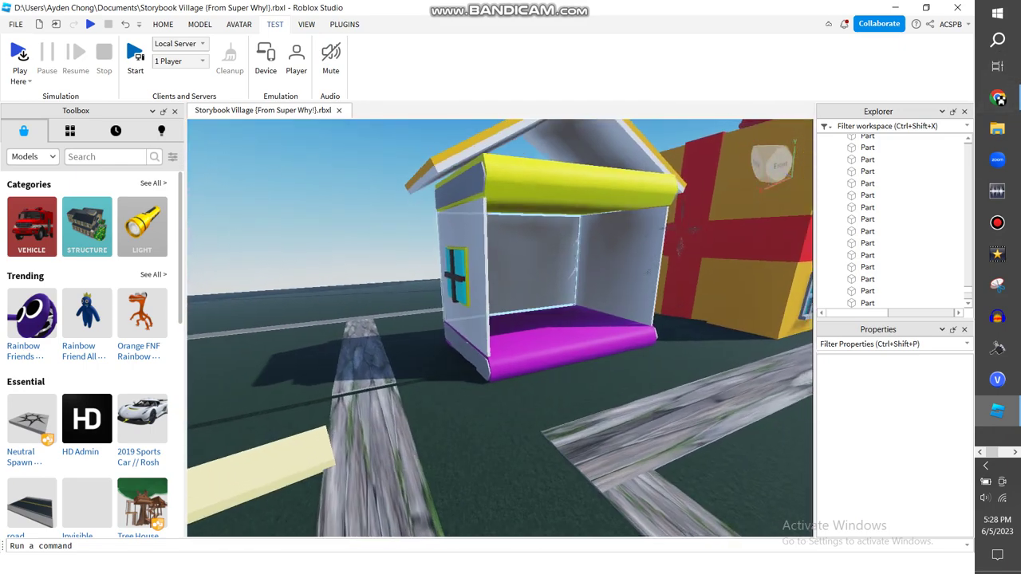
left_click(997, 98)
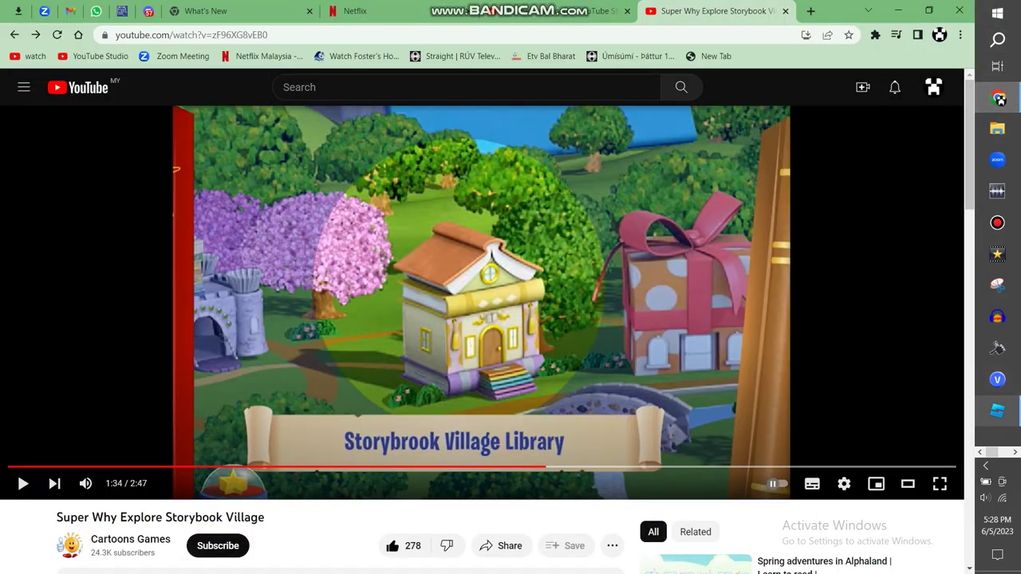
left_click(997, 411)
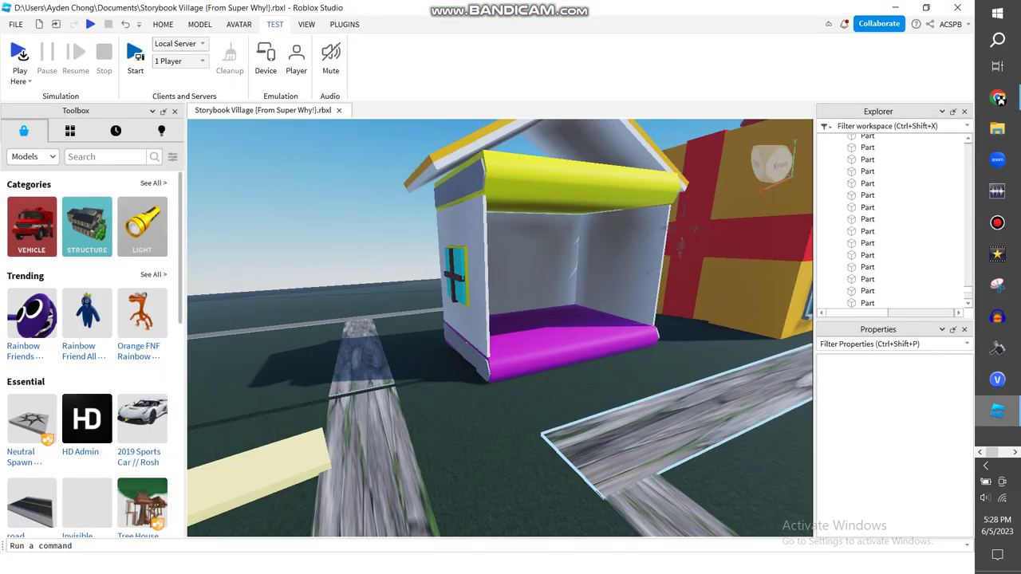
- Move a copy of the white back wall forward to close the library's open front
left_click(517, 264)
key("ctrl+2")
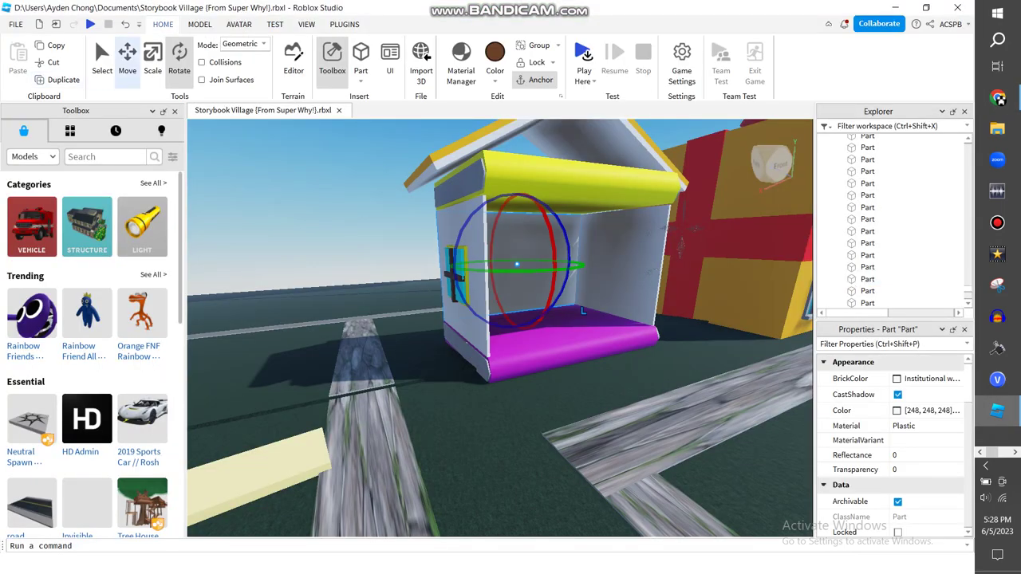
left_click_drag(570, 271, 666, 281)
key("w")
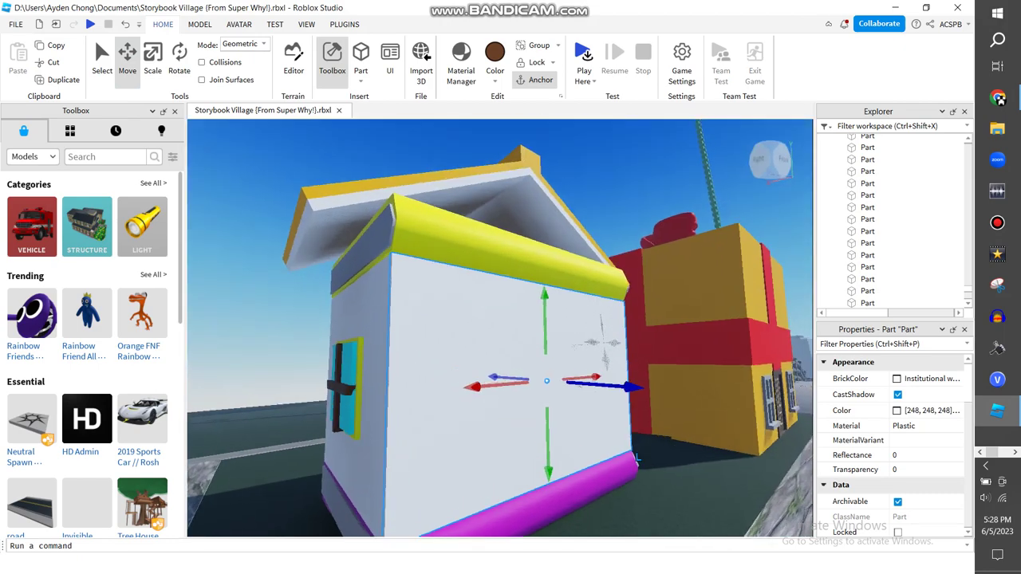
key("s")
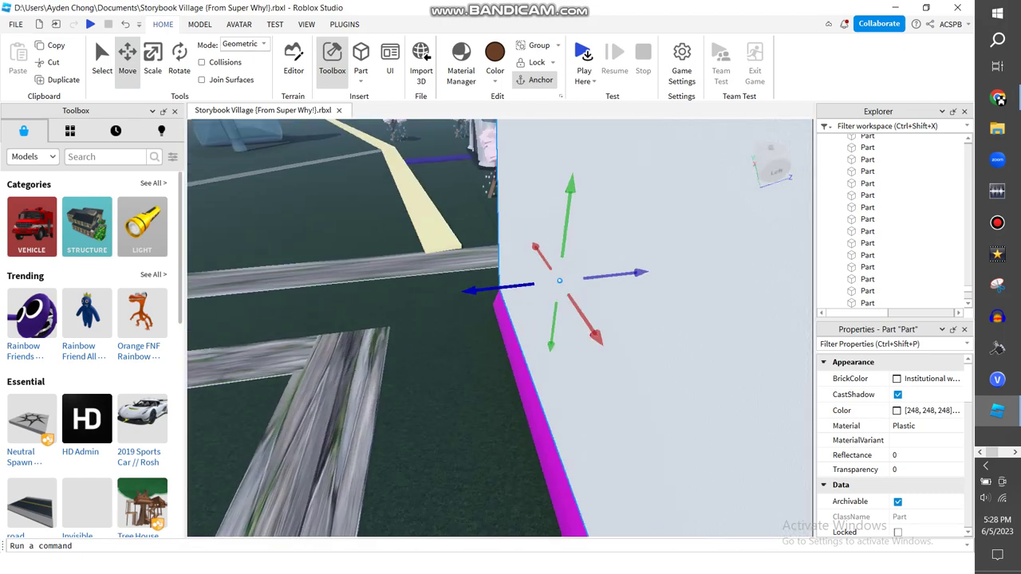
key("f")
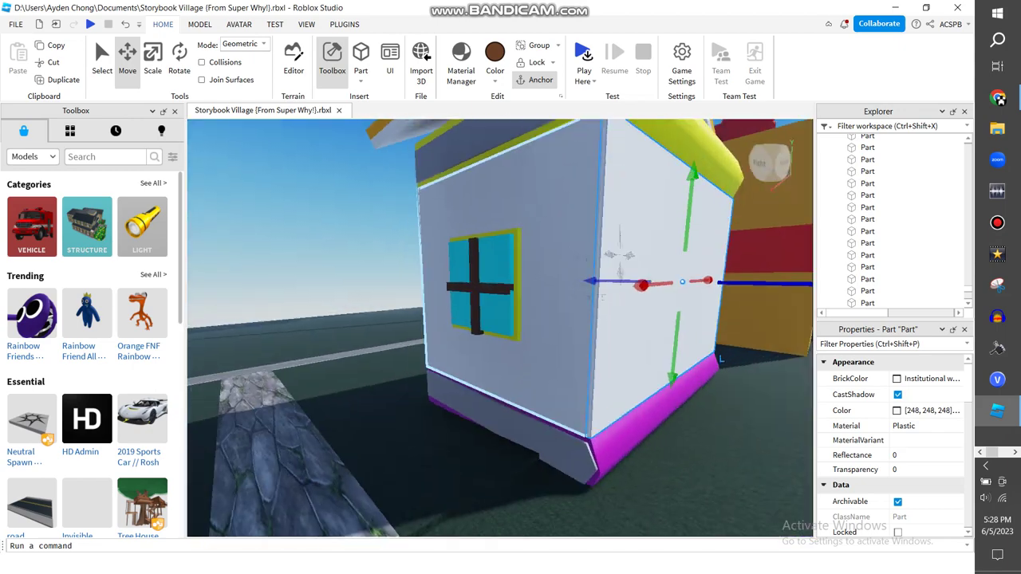
- Search the Toolbox models for "door"
left_click(107, 156)
type("door")
key("Return")
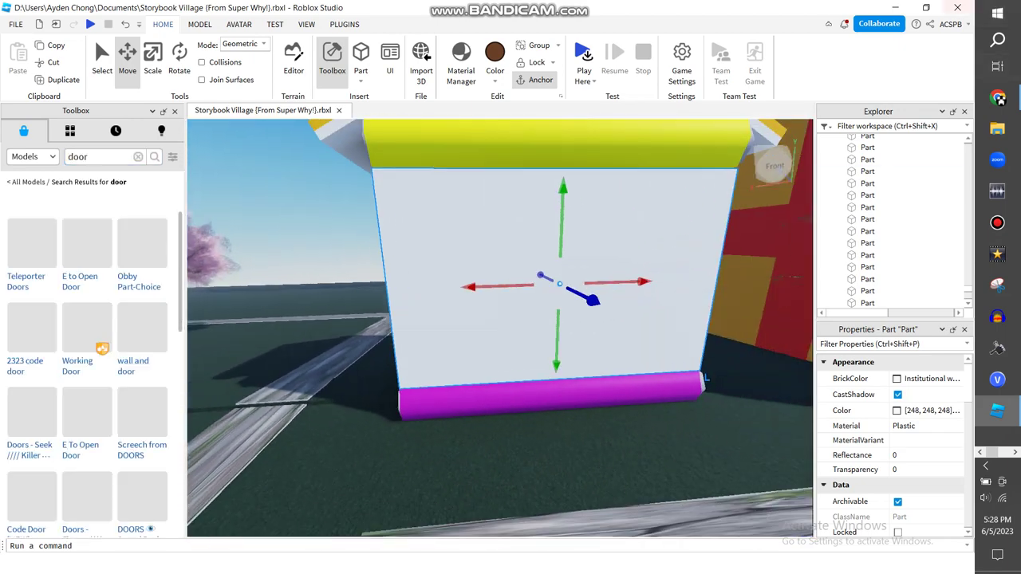
- Narrow the front wall to a panel on one side of the facade and insert the Working Door model beside it
key("s")
key("d")
key("ctrl+3")
left_click_drag(709, 333, 523, 337)
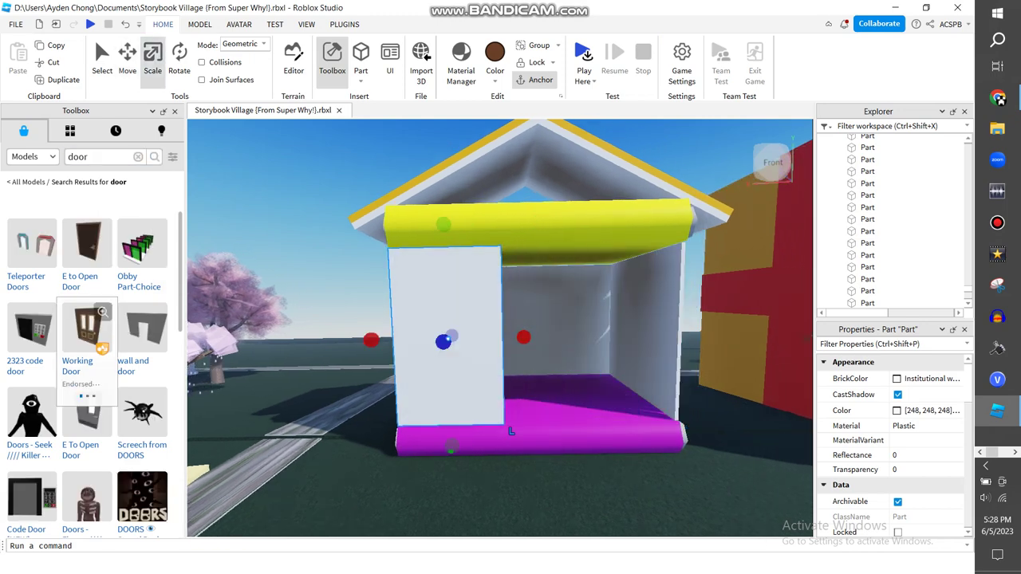
left_click_drag(510, 430, 524, 389)
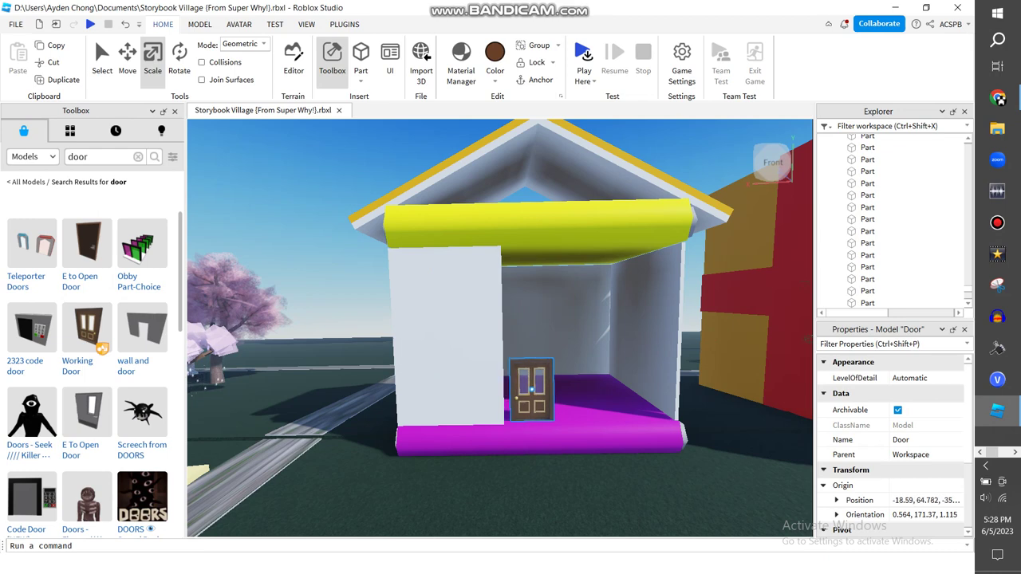
- Duplicate the narrow front wall panel and move the copy to the other side of the door
left_click(447, 335)
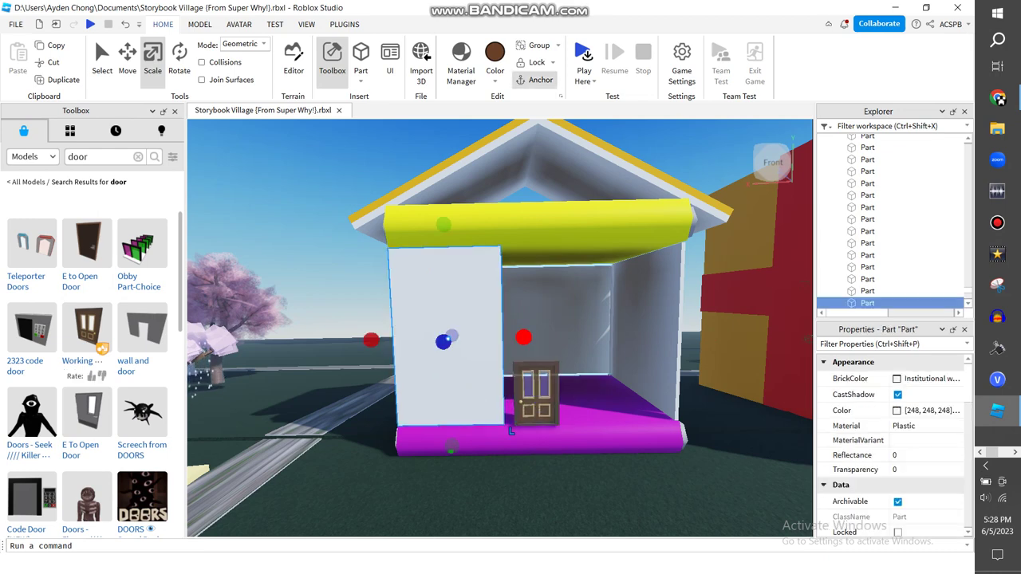
key("d")
key("ctrl+2")
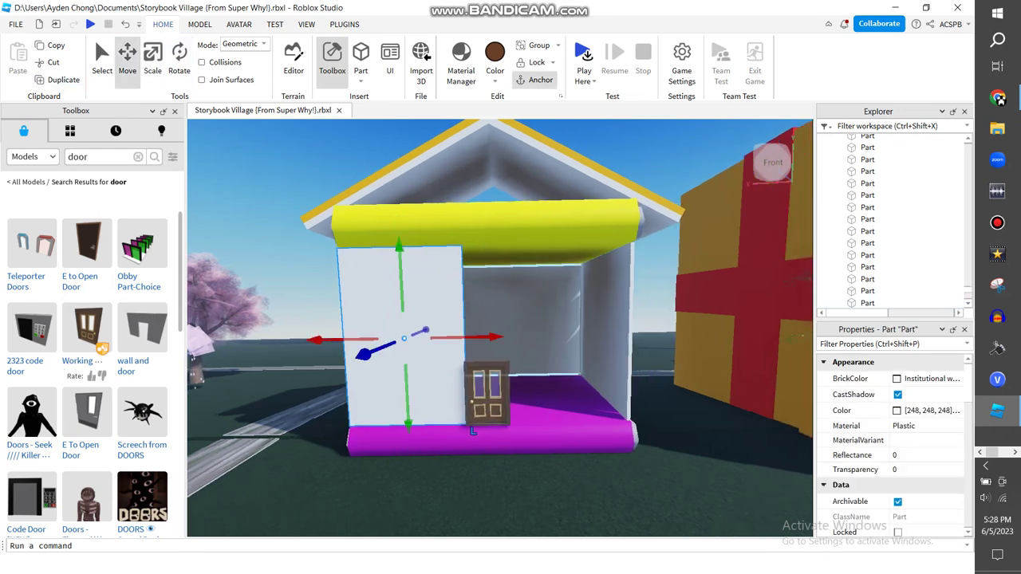
key("d")
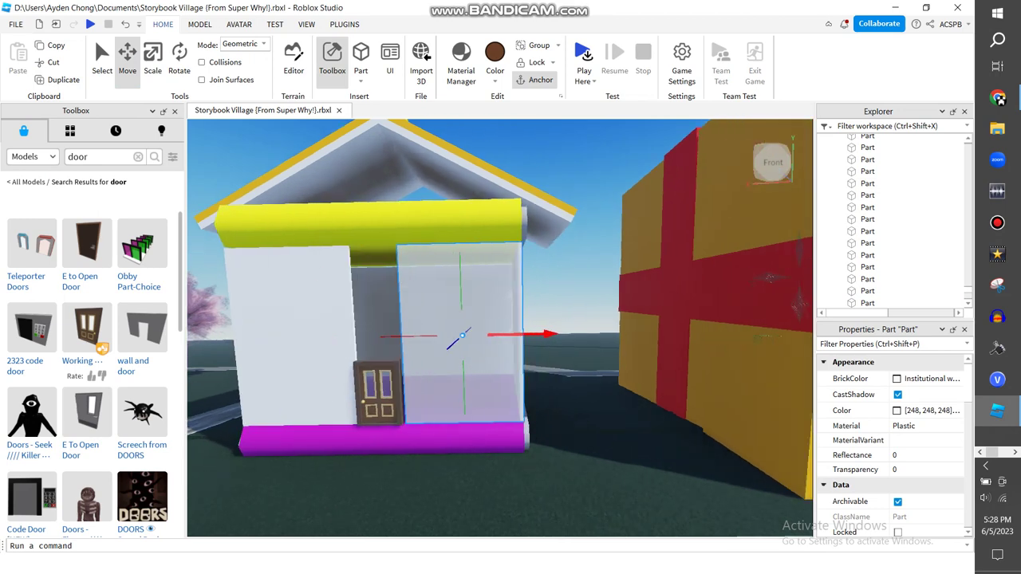
key("w")
- Move the door into the gap between the two front wall panels, resting on the magenta book base
left_click(487, 467)
left_click_drag(511, 391, 524, 394)
scroll(479, 399, "up", 3)
scroll(478, 399, "down", 3)
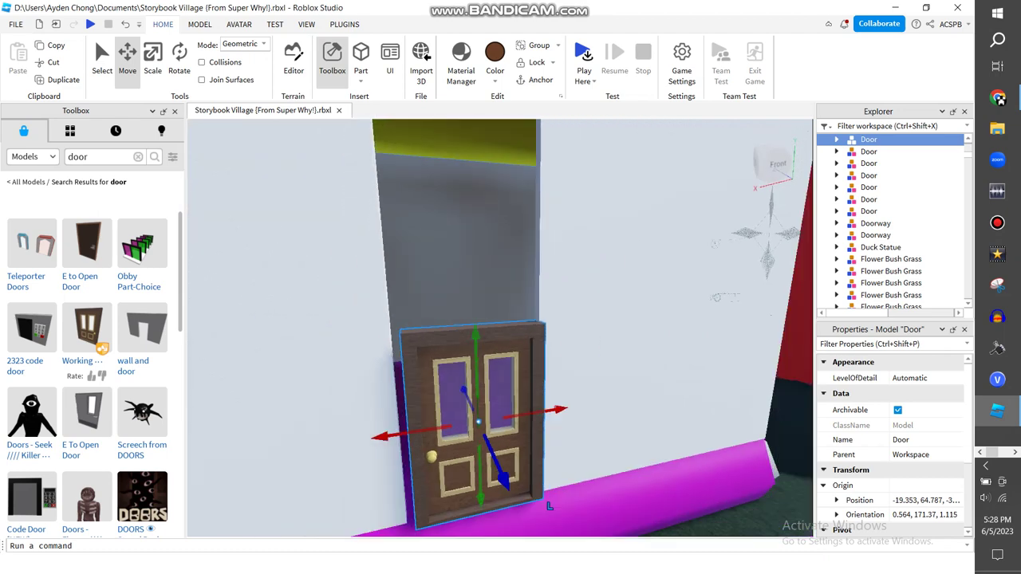
scroll(478, 359, "up", 3)
left_click_drag(540, 421, 530, 414)
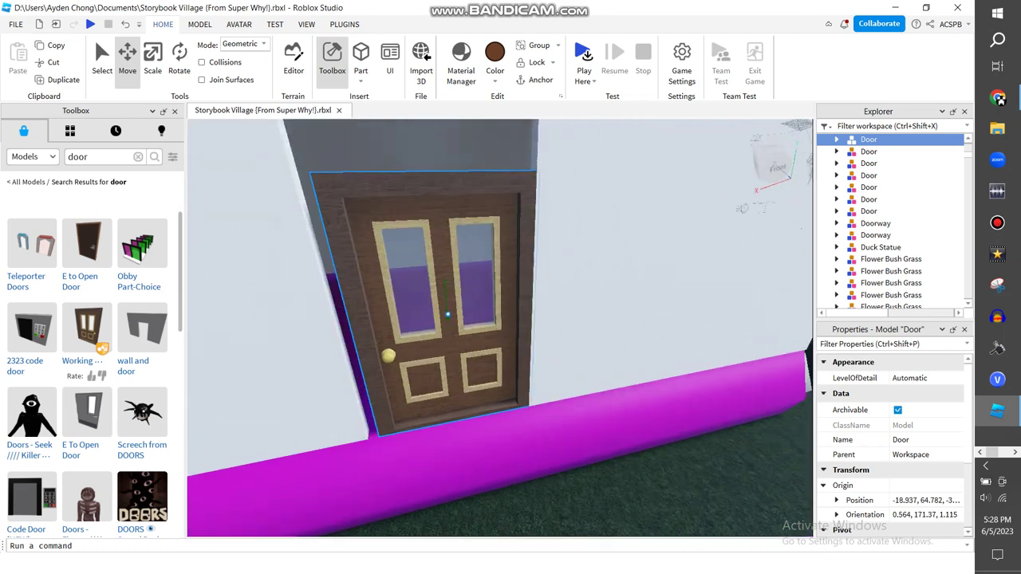
- Resize a copy of the front wall panel to fill the gap above the door
left_click(606, 263)
key("ctrl+3")
scroll(501, 328, "down", 3)
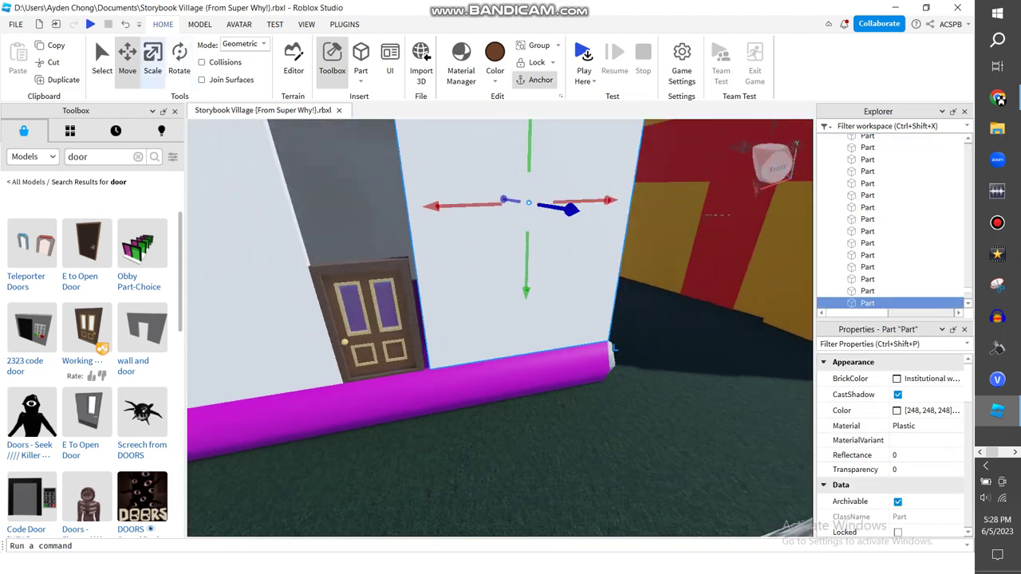
scroll(500, 328, "down", 5)
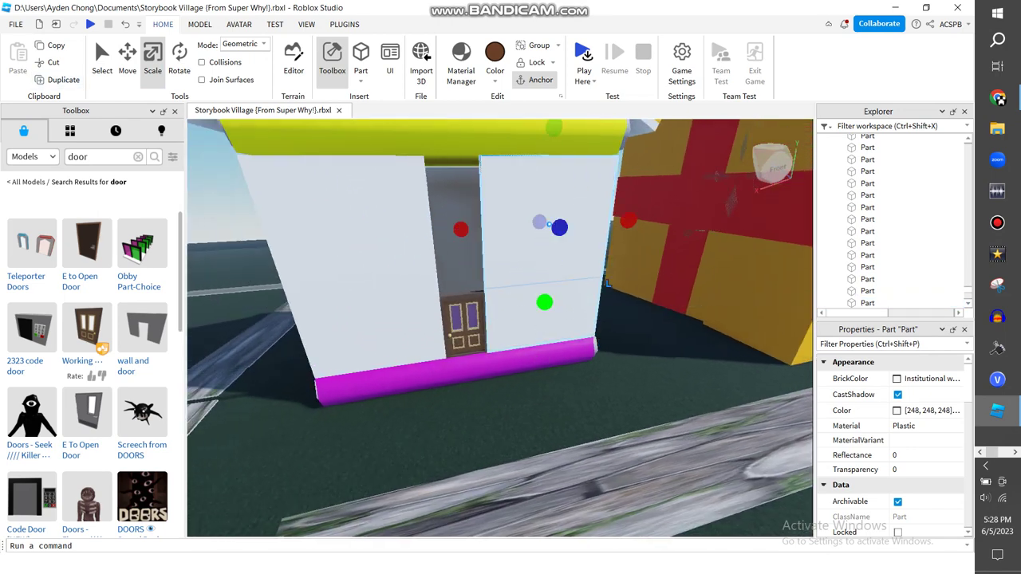
scroll(500, 328, "up", 5)
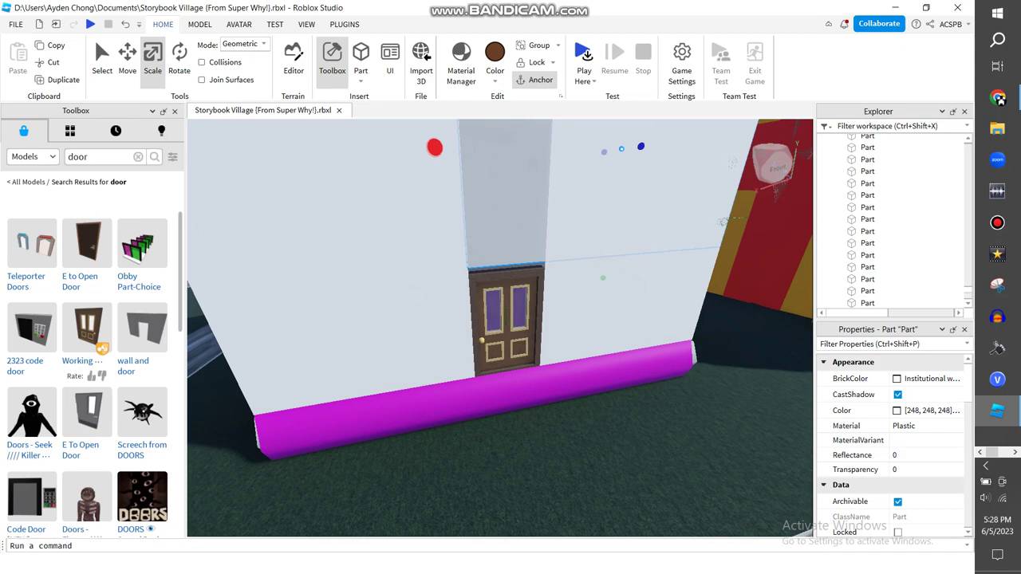
scroll(500, 328, "down", 5)
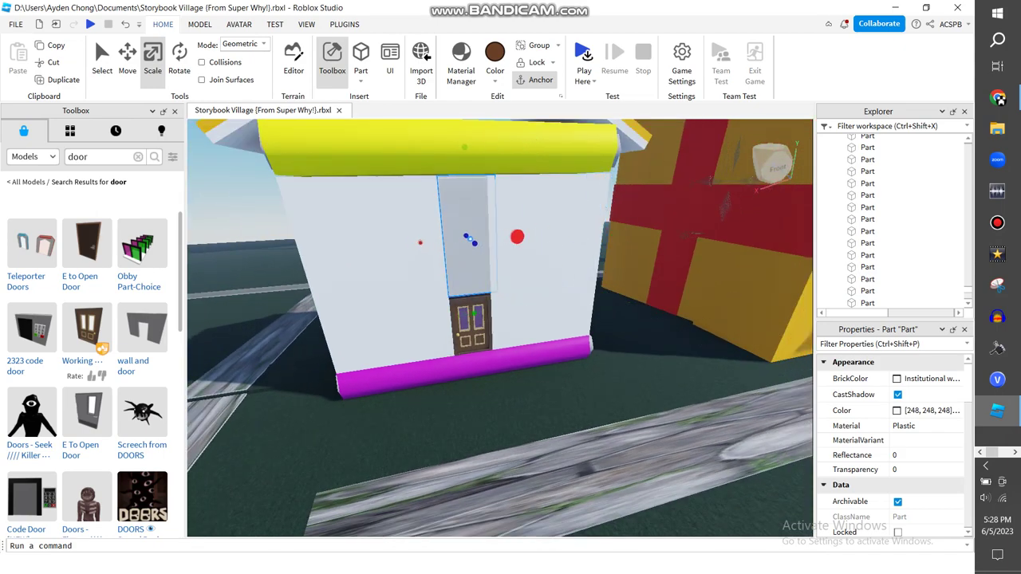
- Check the library entrance in the Chrome reference video, then return to Roblox Studio and enlarge the door model
left_click(998, 98)
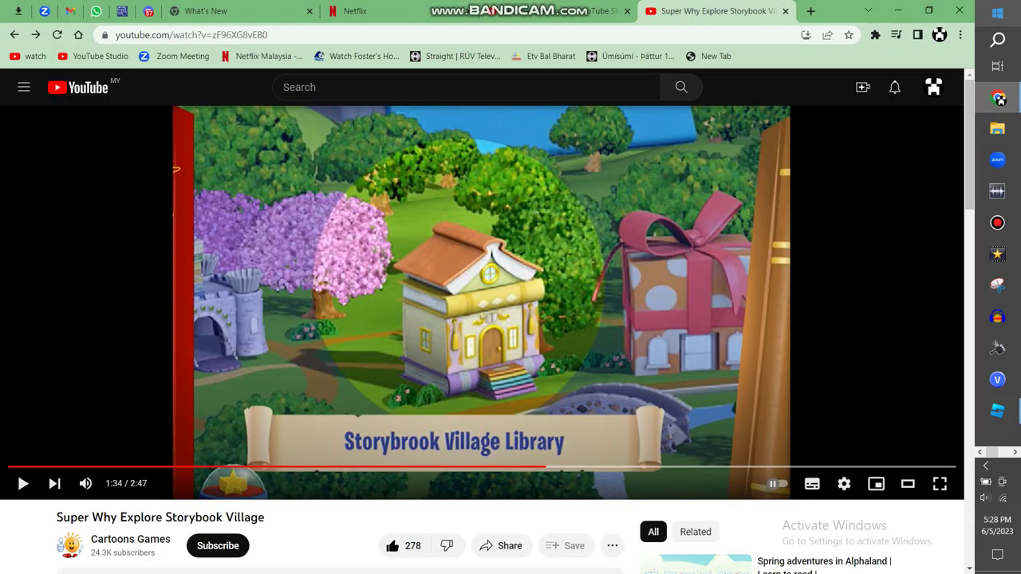
key("alt+Tab")
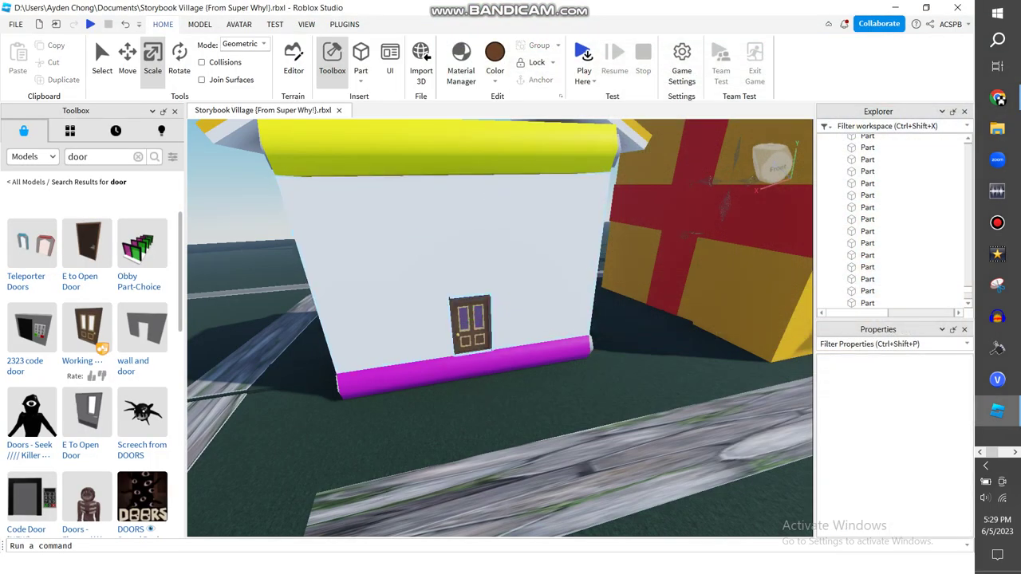
left_click(471, 315)
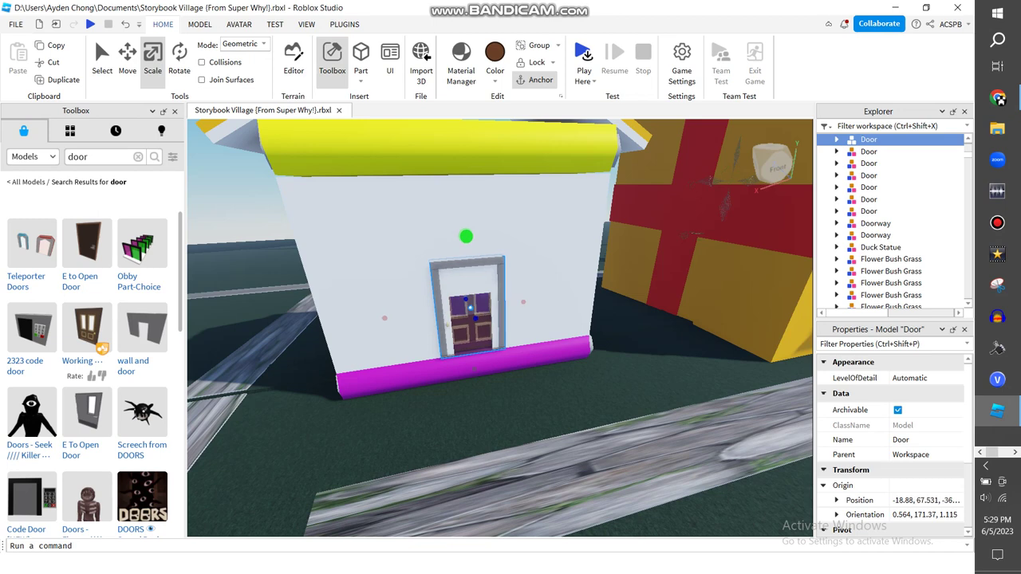
key("f")
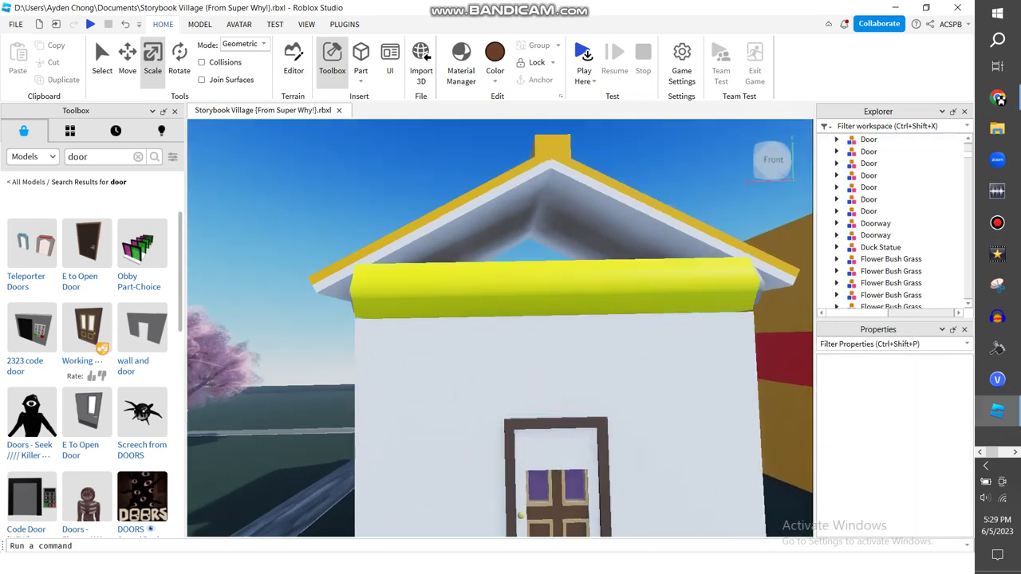
- Resize the front wall panels on both sides of the door so their inner edges meet the enlarged door frame
left_click(447, 359)
scroll(511, 335, "up", 5)
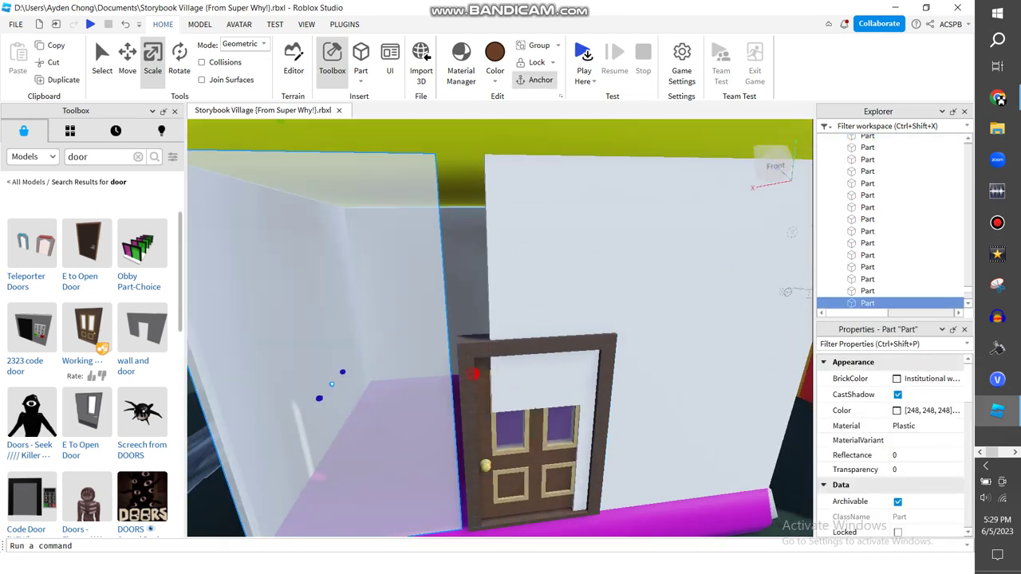
key("d")
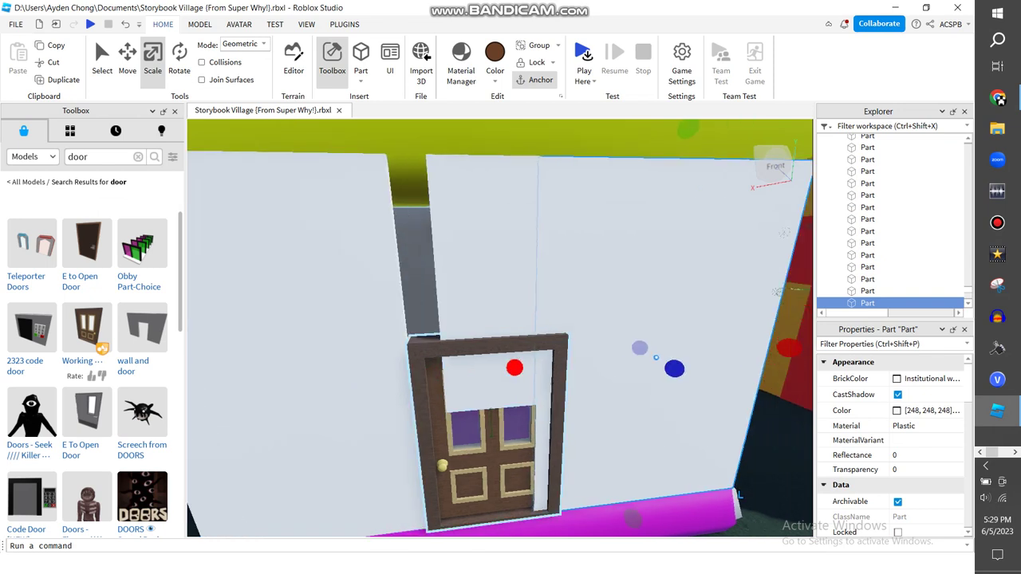
key("w")
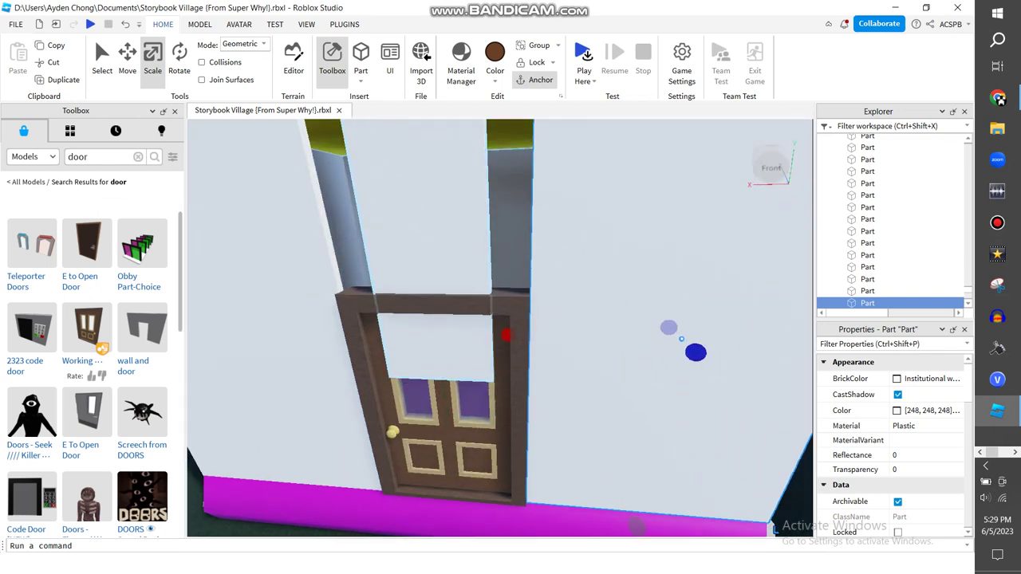
- Shorten the panel above the door to end at the frame's upper edge and widen it to meet both front wall panels
left_click(435, 208)
left_click_drag(444, 395, 443, 303)
key("s")
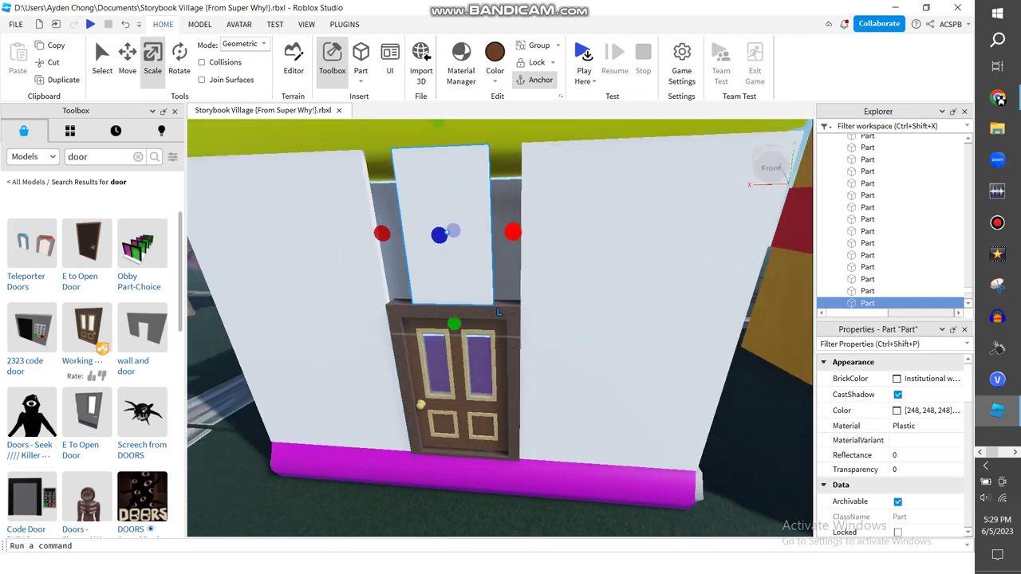
left_click_drag(382, 233, 359, 234)
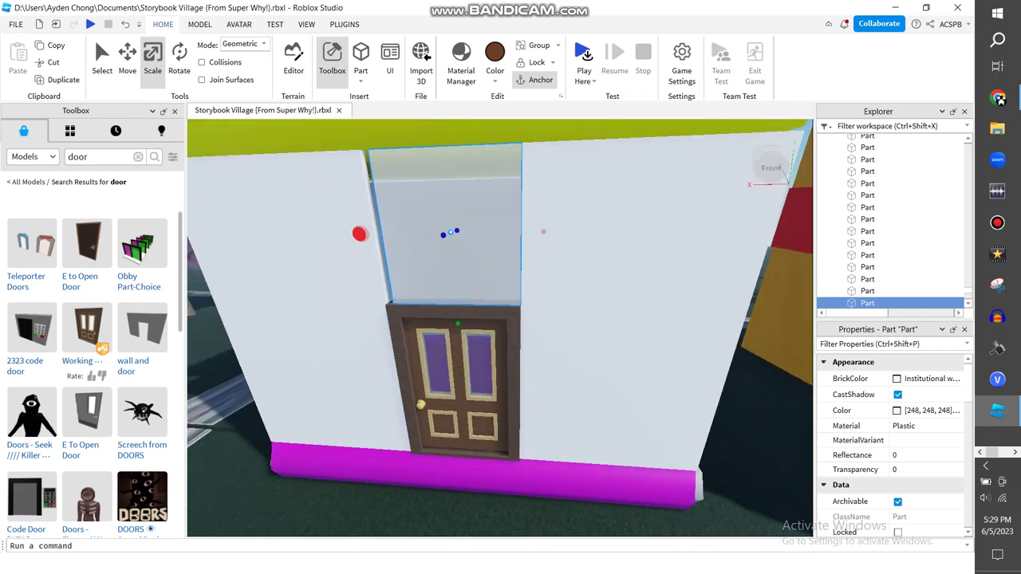
left_click_drag(543, 231, 556, 232)
- Check the library's colours in the Chrome reference video, return to Roblox Studio and recolour the front and side walls Pastel yellow
left_click(997, 97)
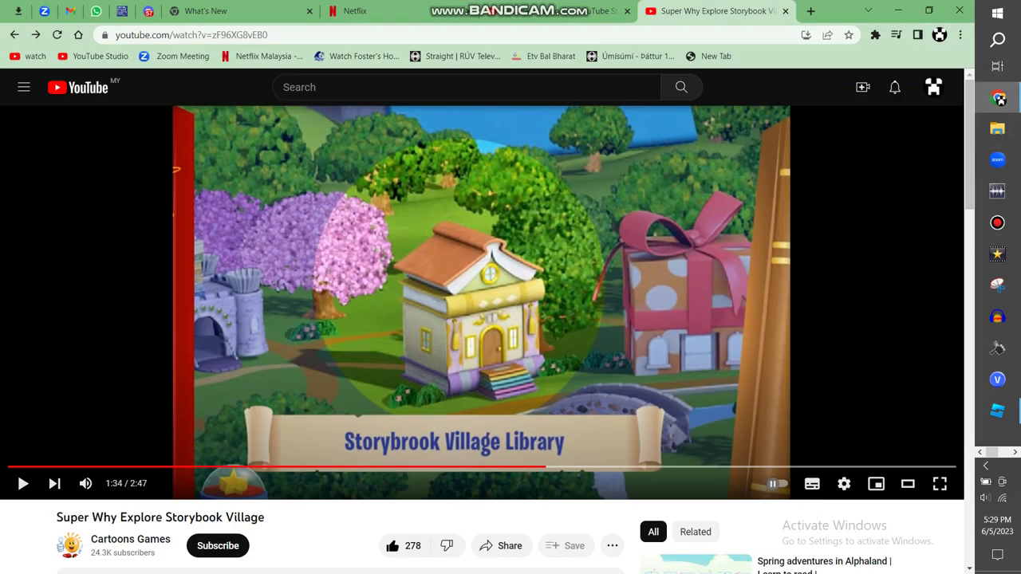
left_click(998, 98)
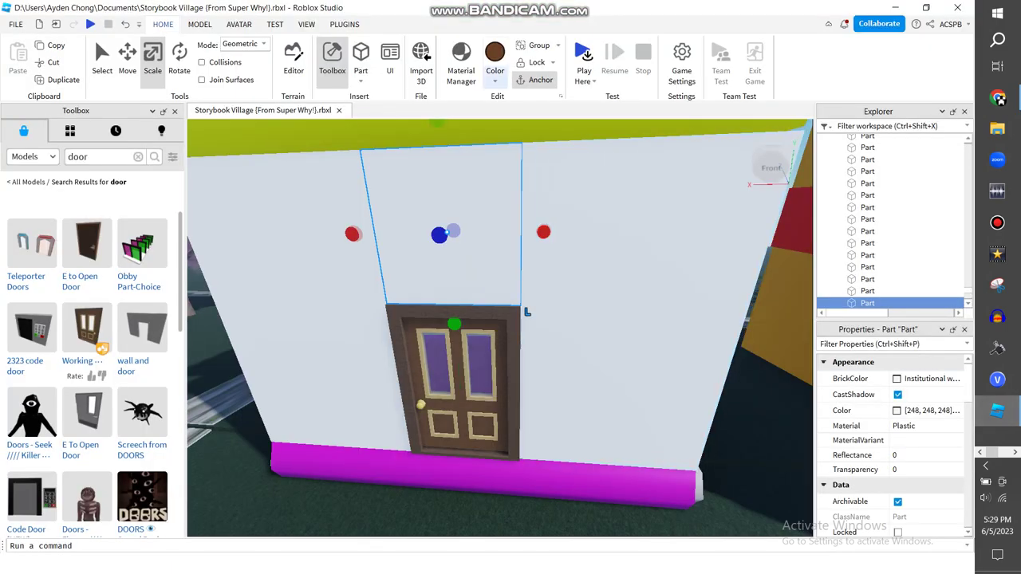
left_click(494, 64)
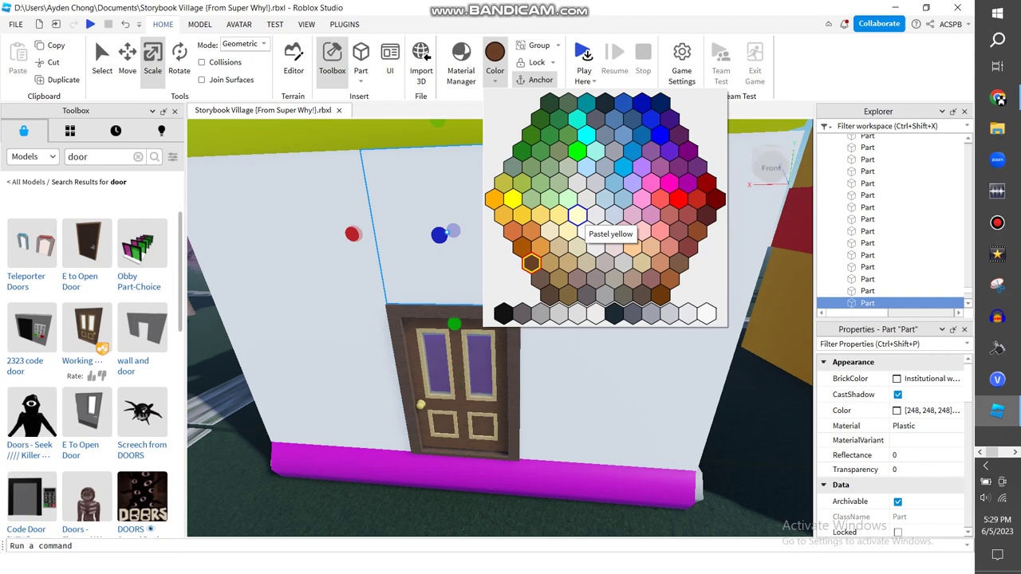
left_click(578, 215)
left_click(624, 335)
left_click(625, 335)
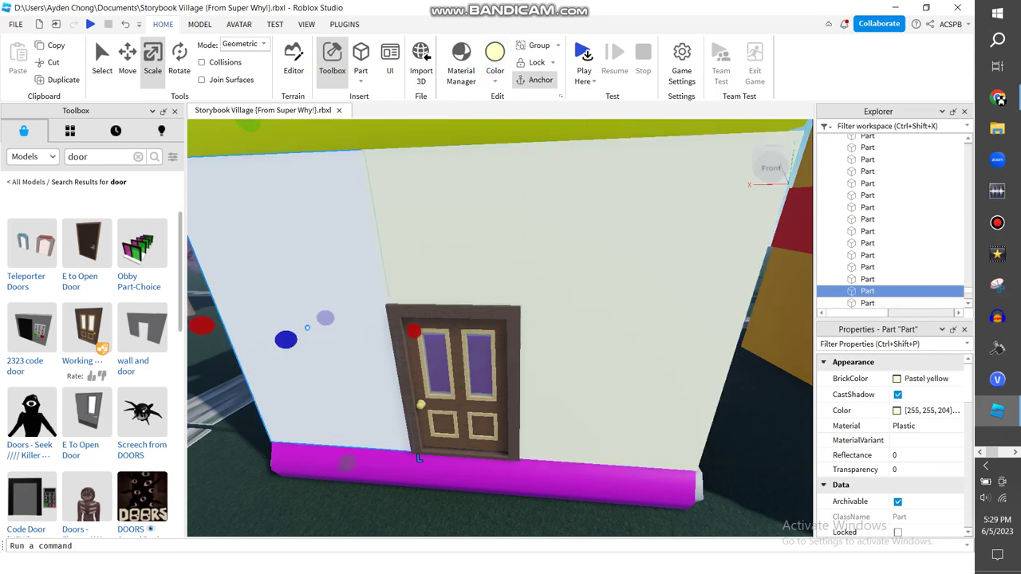
right_click_drag(624, 335, 758, 375)
left_click(545, 310)
right_click_drag(547, 307, 503, 404)
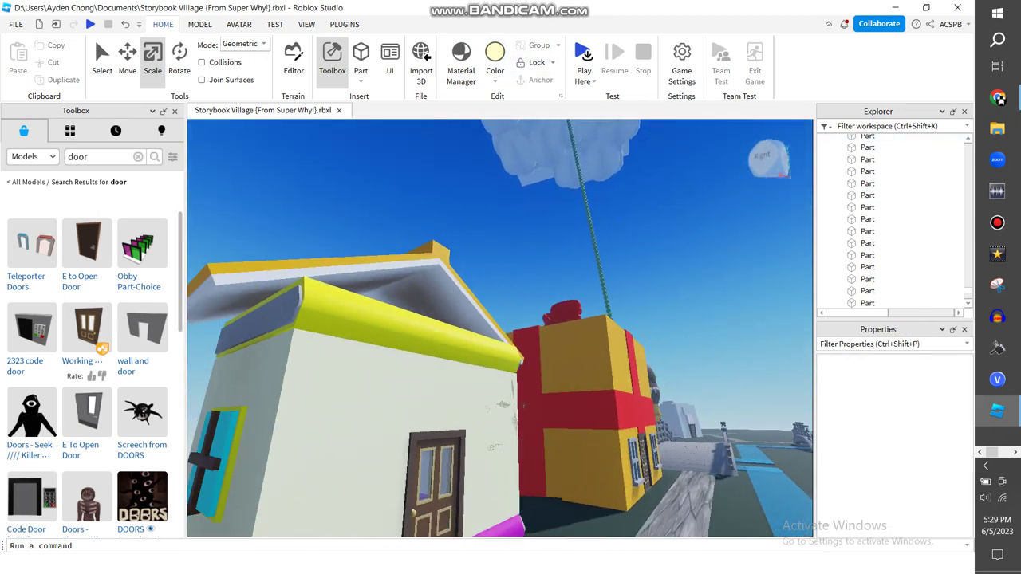